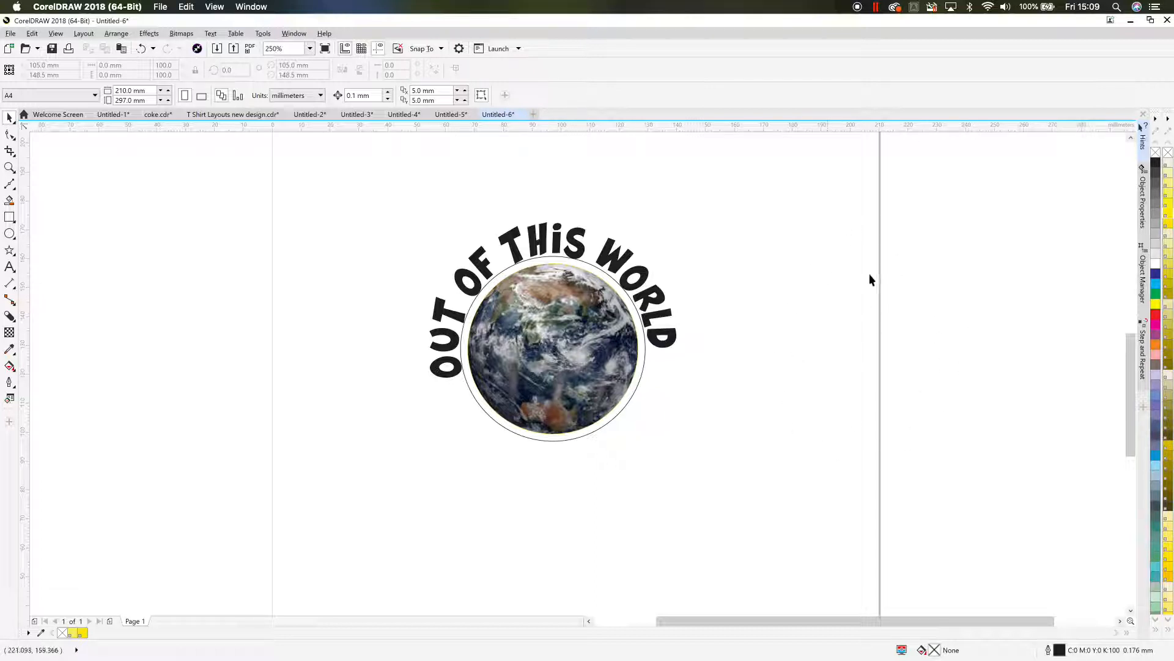
{"action": "left_click_drag", "start_coordinate": [364, 177], "coordinate": [742, 490]}
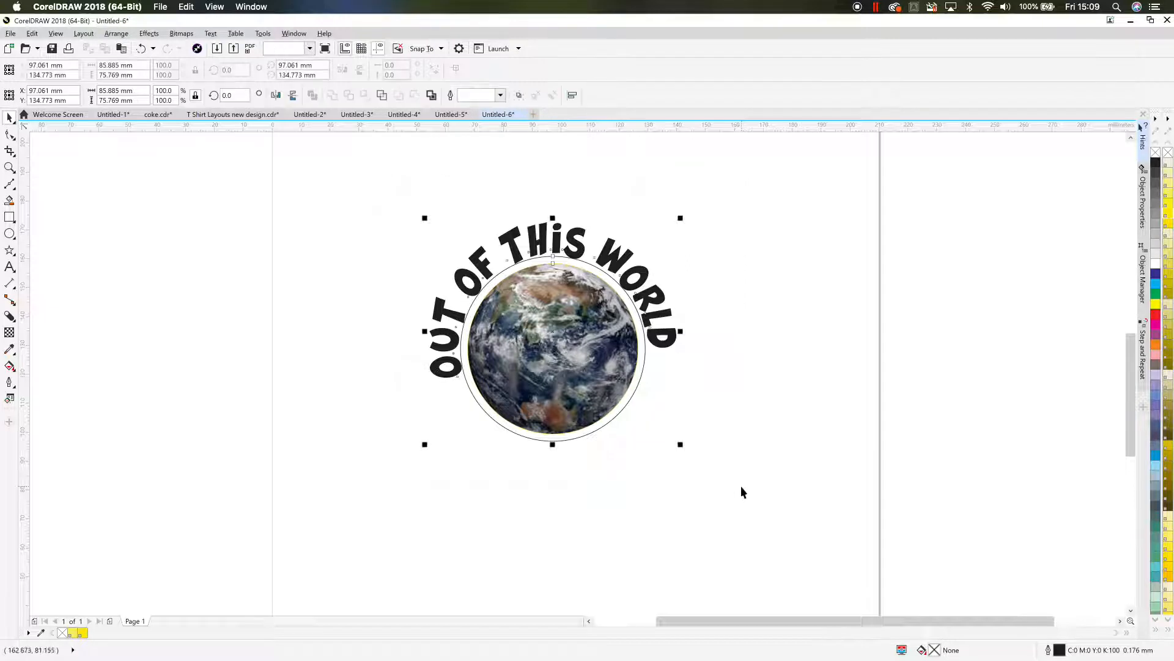
{"action": "left_click", "coordinate": [796, 377]}
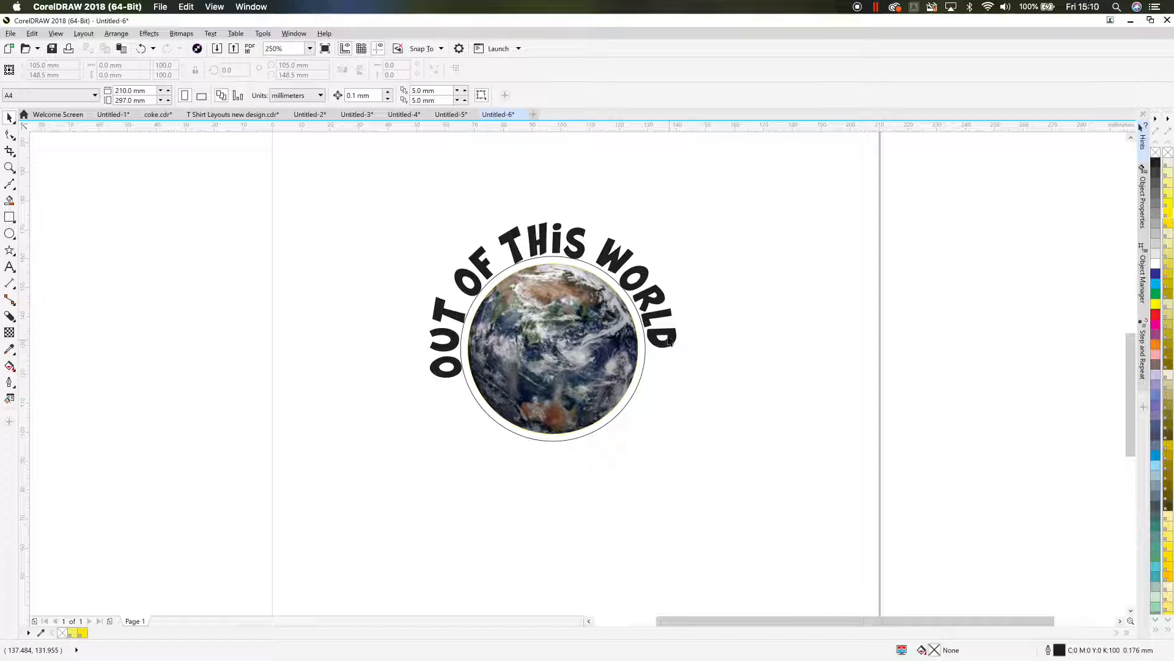
- Copy the front and back T-shirt mockup from T Shirt Layouts new design into Untitled-6 and place it below the globe design
{"action": "left_click", "coordinate": [244, 115]}
{"action": "left_click", "coordinate": [357, 227]}
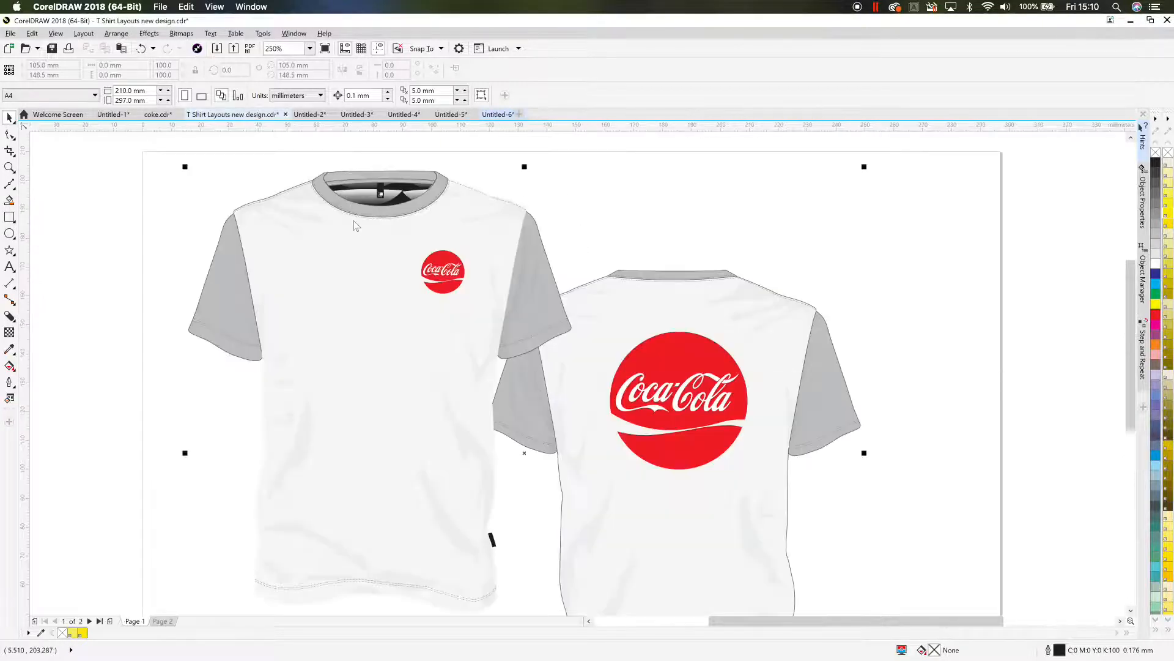
{"action": "left_click", "coordinate": [345, 230]}
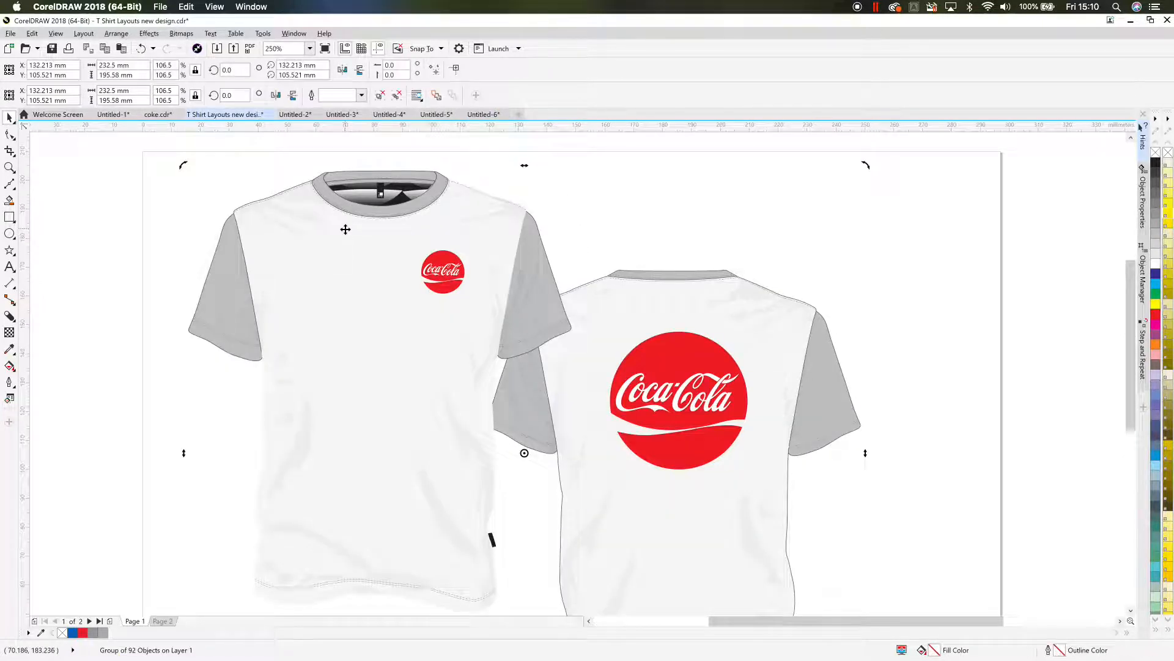
{"action": "left_click", "coordinate": [484, 115]}
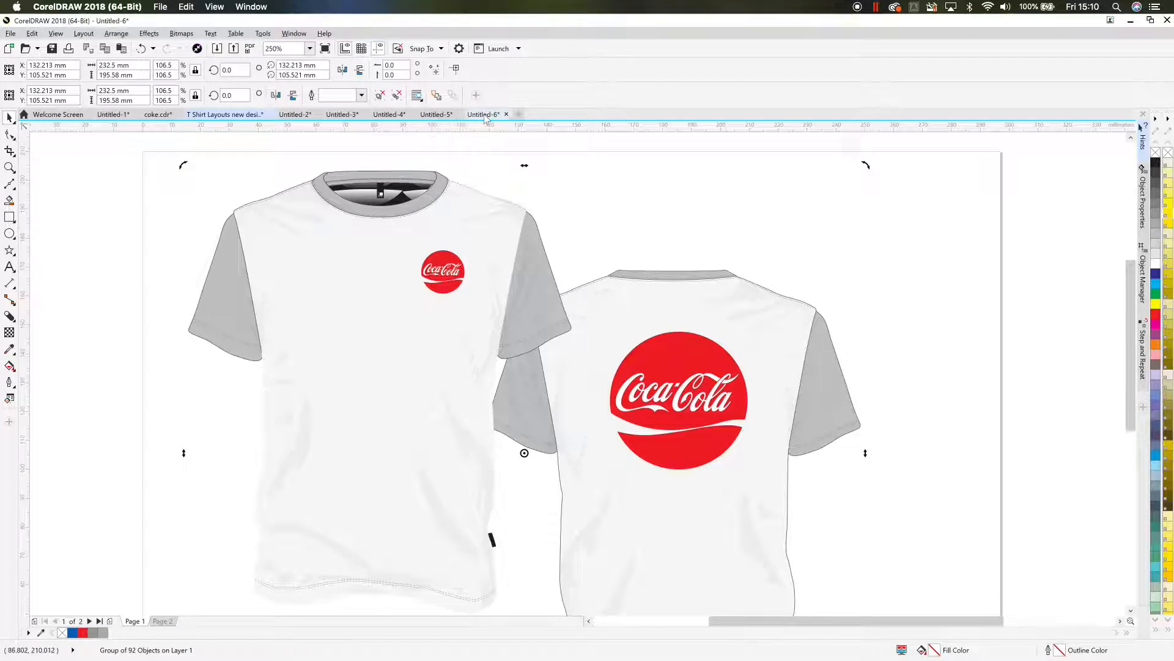
{"action": "key", "text": "ctrl+v"}
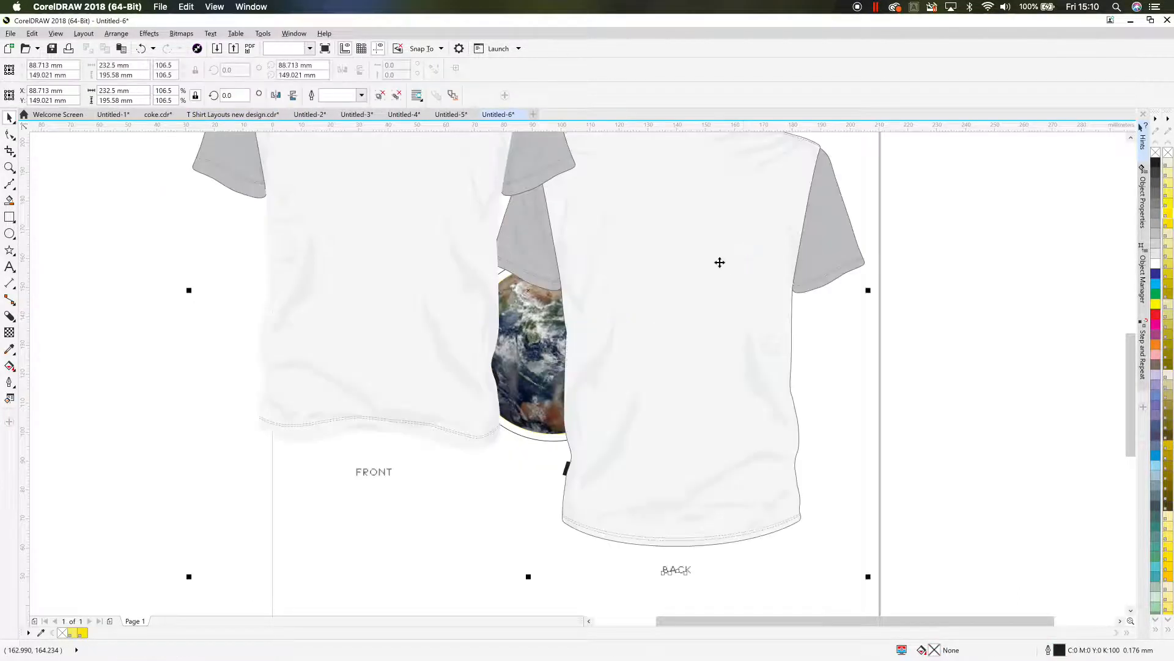
{"action": "scroll", "coordinate": [700, 262], "scroll_direction": "down", "scroll_amount": 3}
{"action": "left_click_drag", "start_coordinate": [698, 261], "coordinate": [685, 468]}
- Fill the T-shirt mockup black and place a duplicate beside it filled white
{"action": "left_click", "coordinate": [1156, 163]}
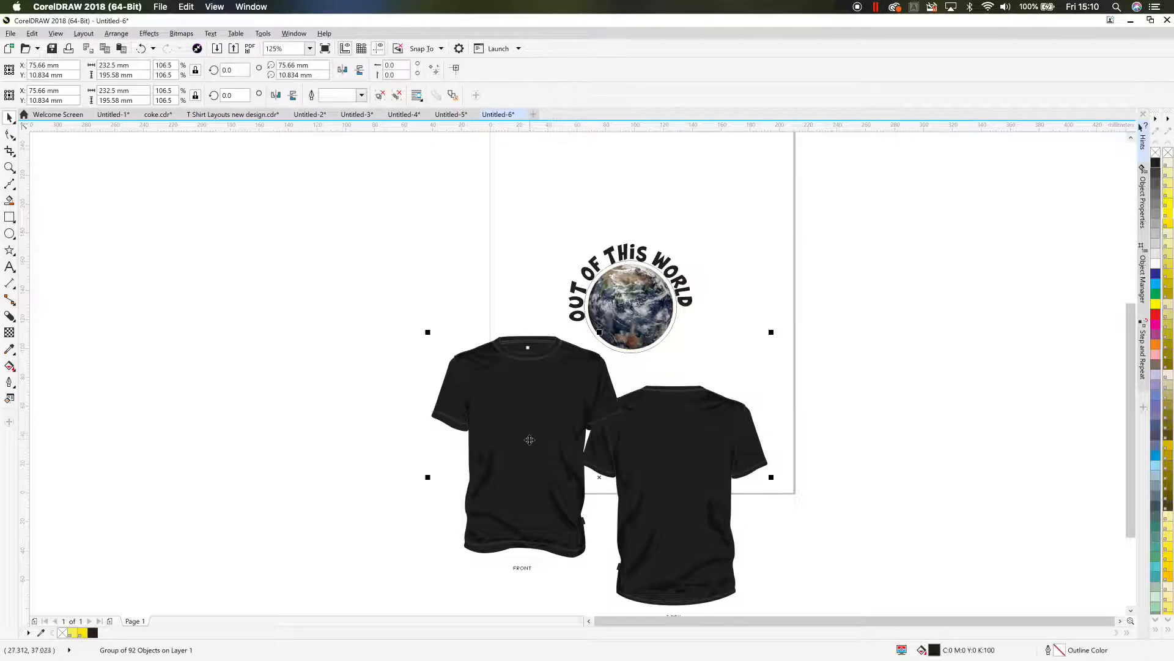
{"action": "left_click_drag", "start_coordinate": [529, 439], "coordinate": [168, 401]}
{"action": "left_click", "coordinate": [1154, 266]}
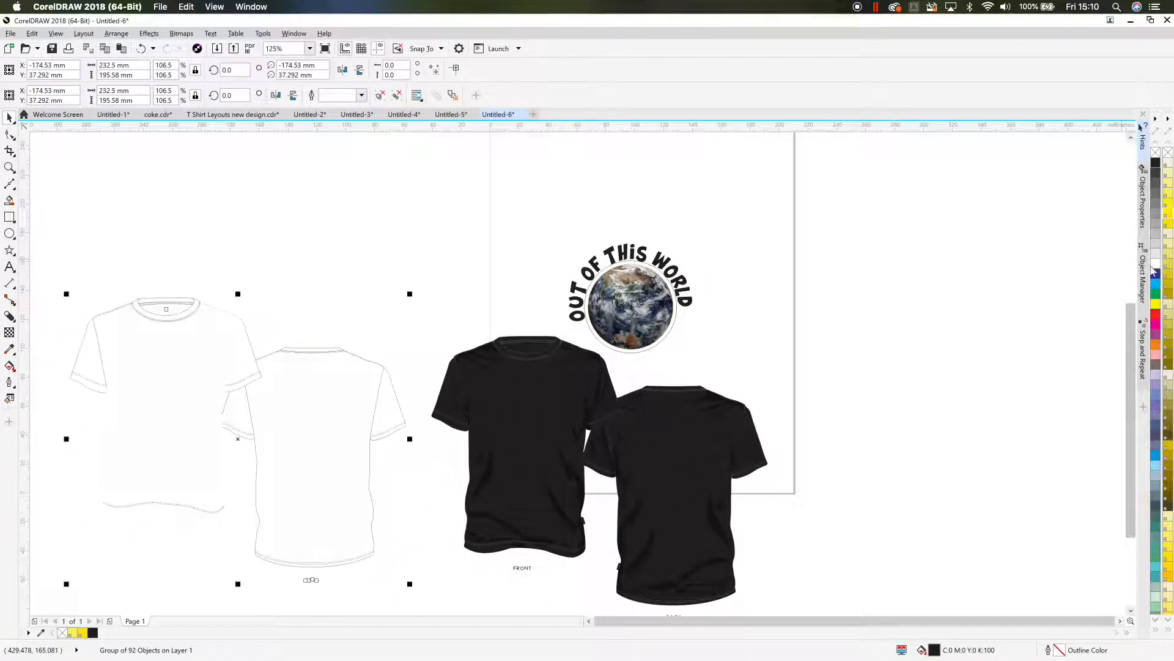
- Shift the black and white T-shirt mockups sideways so the black front sits beneath the globe design
{"action": "left_click_drag", "start_coordinate": [558, 472], "coordinate": [657, 490]}
{"action": "left_click_drag", "start_coordinate": [344, 454], "coordinate": [449, 480]}
{"action": "left_click", "coordinate": [554, 232]}
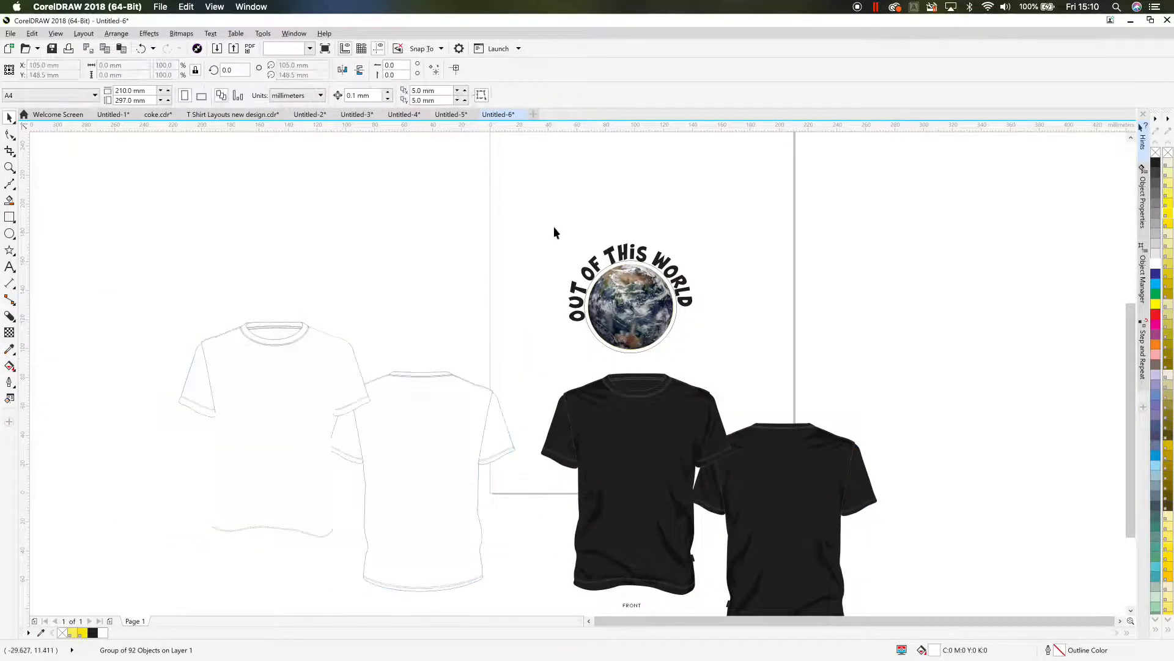
- Place the OUT OF THIS WORLD globe design on the white shirt's front, scaled to about 61 mm wide
{"action": "left_click_drag", "start_coordinate": [554, 231], "coordinate": [733, 356]}
{"action": "left_click_drag", "start_coordinate": [659, 323], "coordinate": [315, 438]}
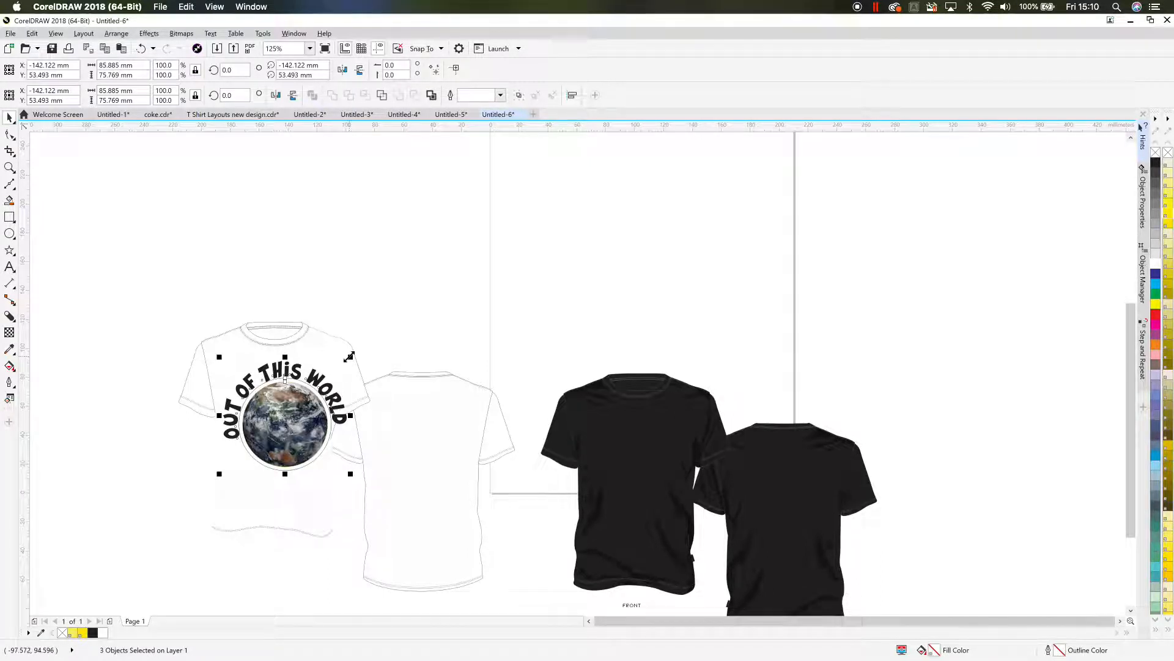
{"action": "left_click_drag", "start_coordinate": [349, 357], "coordinate": [335, 373]}
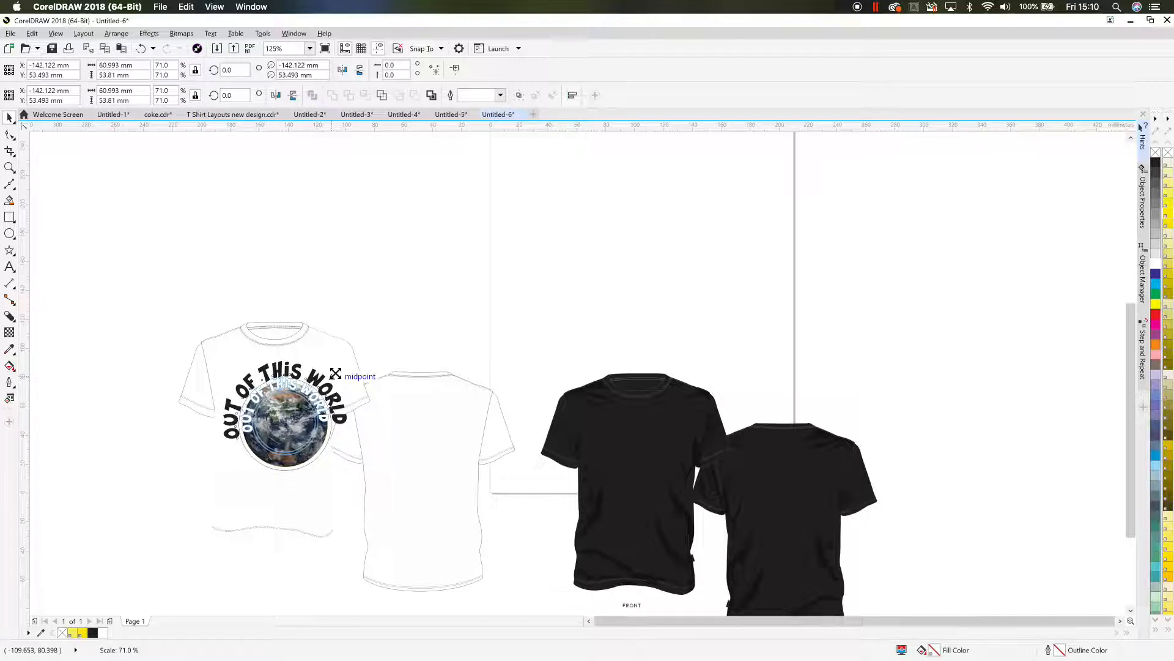
{"action": "left_click_drag", "start_coordinate": [335, 373], "coordinate": [335, 373]}
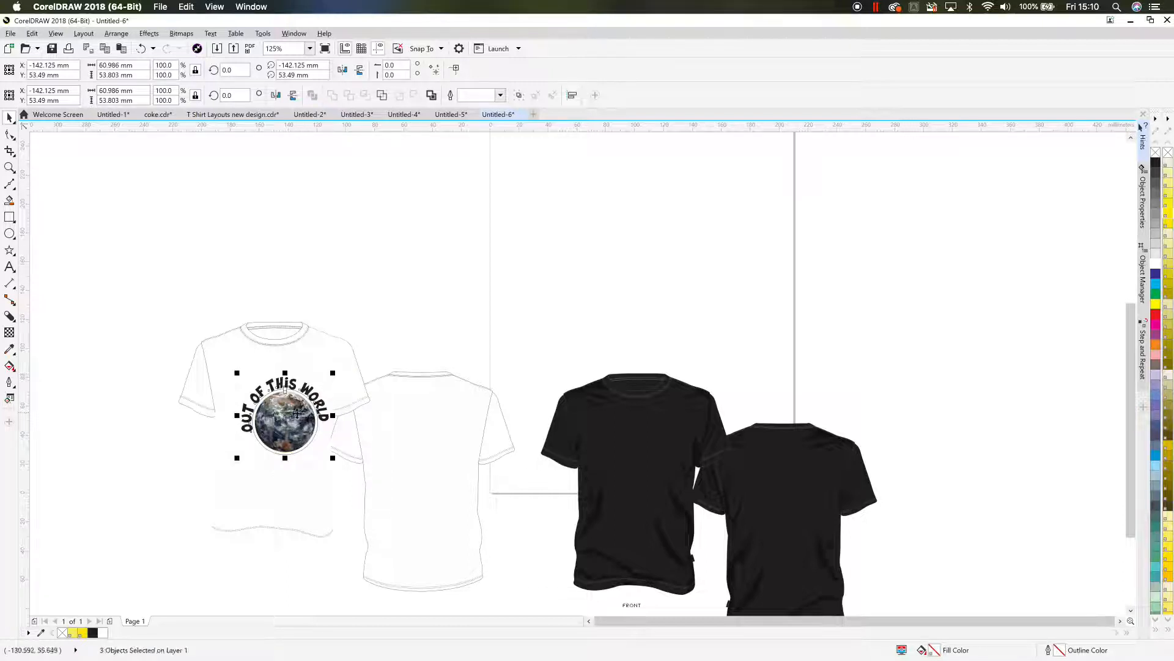
{"action": "left_click_drag", "start_coordinate": [288, 407], "coordinate": [518, 303]}
{"action": "left_click", "coordinate": [356, 341]}
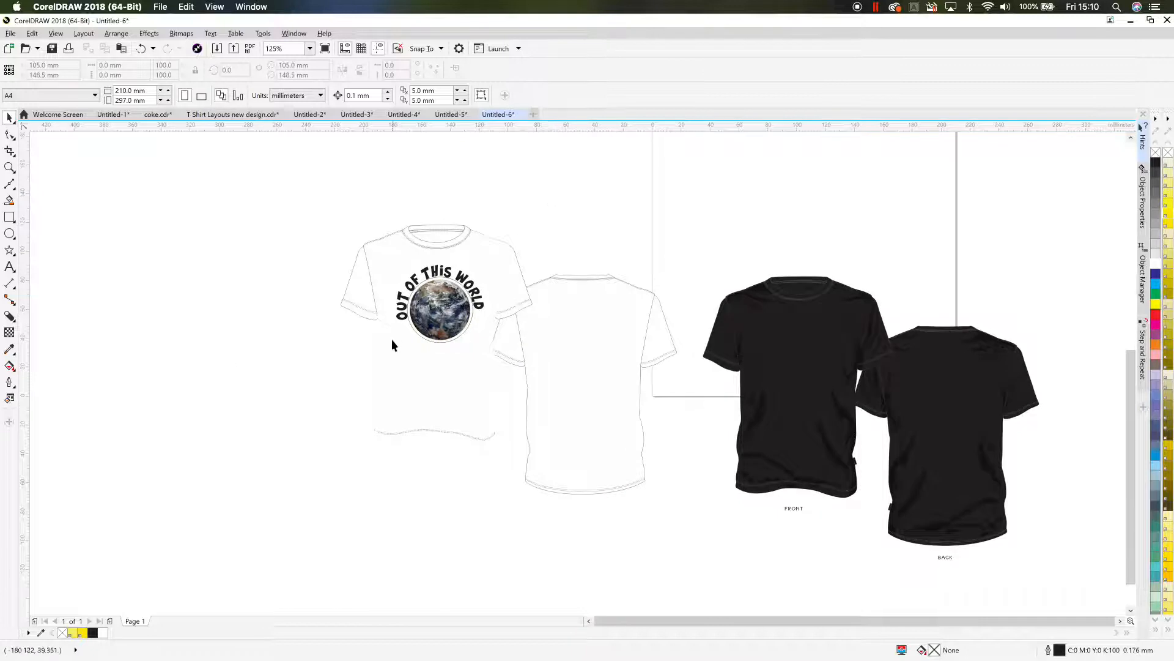
- Remove the outlines from the curved text's guide circle and from the globe's ellipse
{"action": "scroll", "coordinate": [411, 308], "scroll_direction": "up", "scroll_amount": 1}
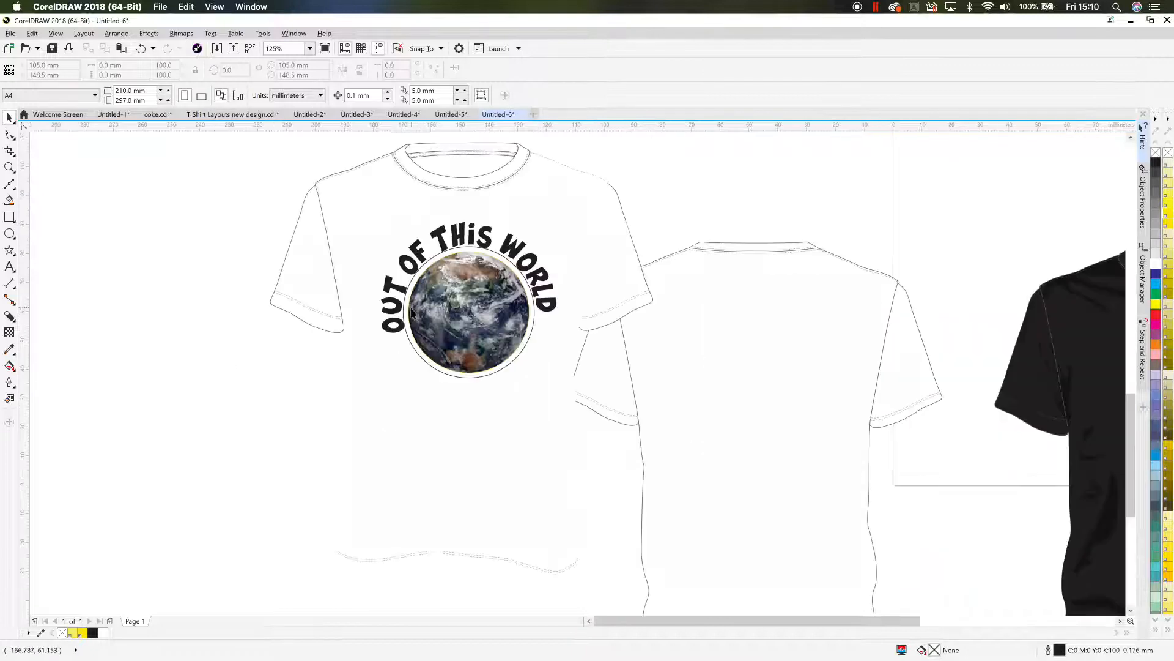
{"action": "left_click", "coordinate": [435, 367]}
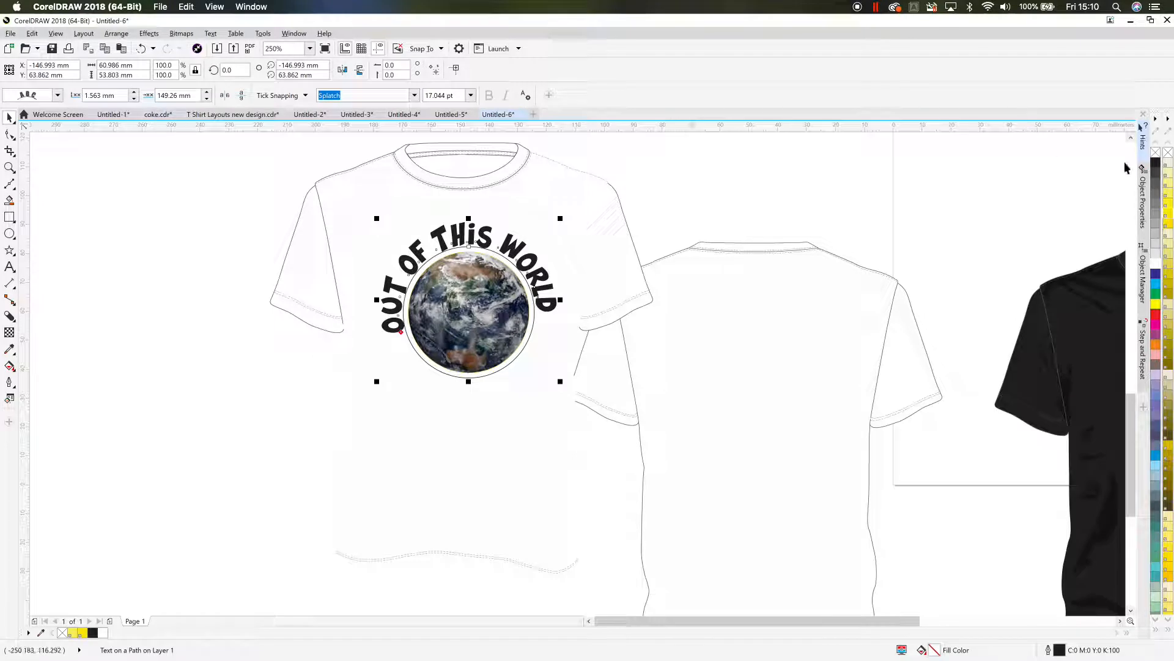
{"action": "right_click", "coordinate": [1155, 153]}
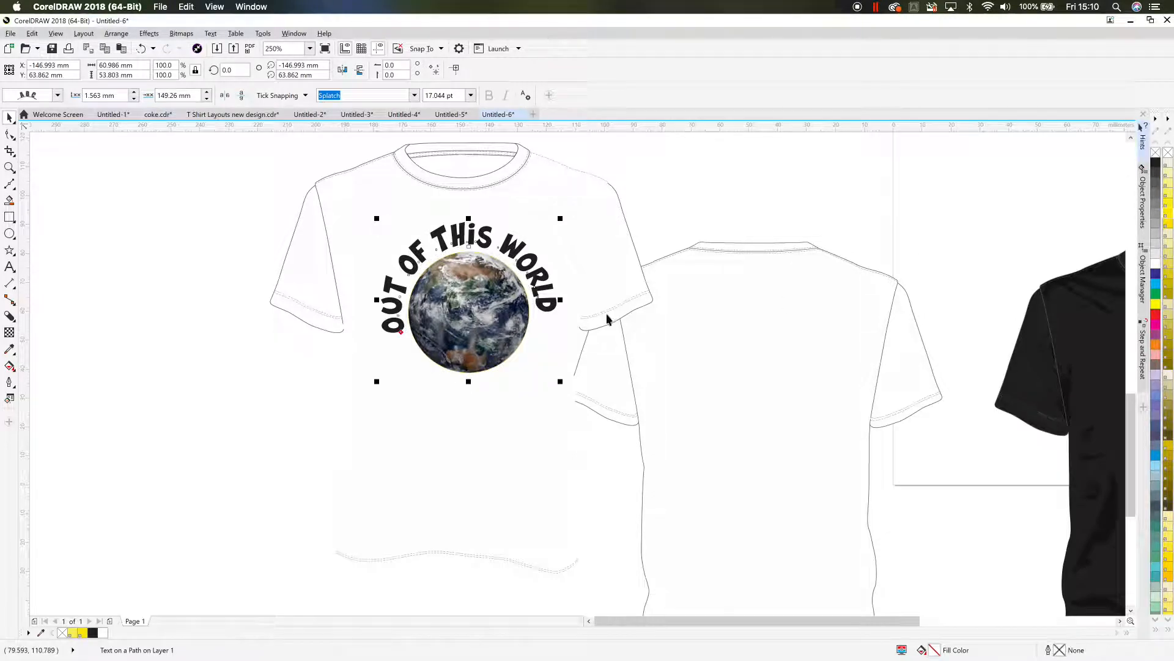
{"action": "left_click", "coordinate": [233, 258]}
{"action": "left_click", "coordinate": [537, 278]}
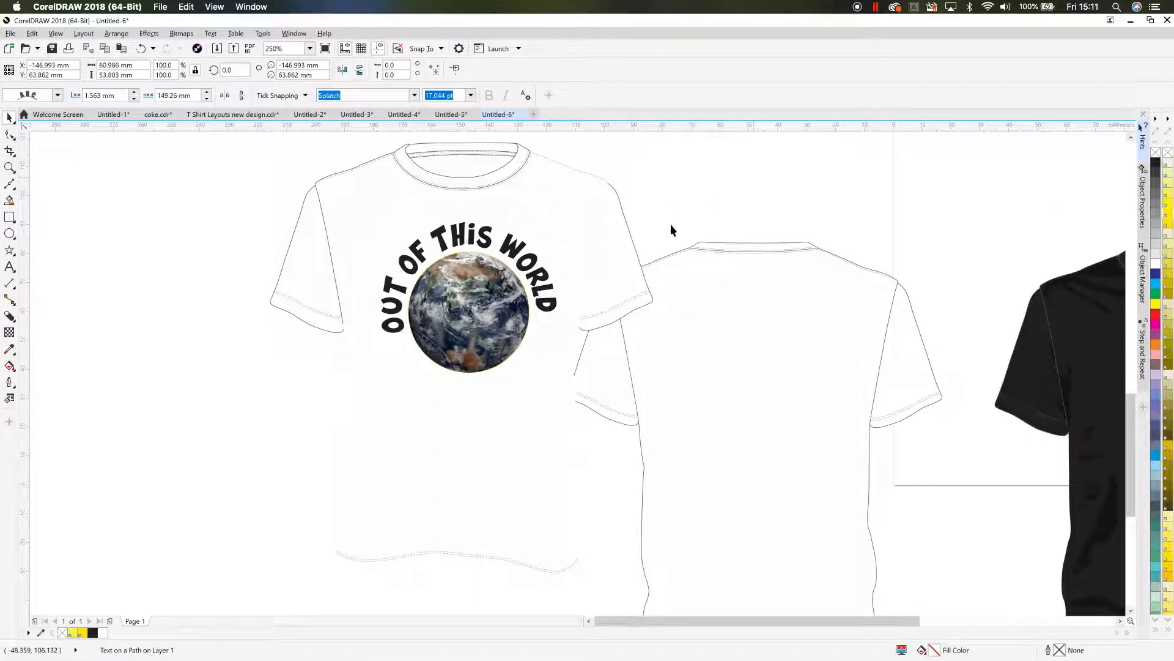
{"action": "left_click", "coordinate": [527, 311]}
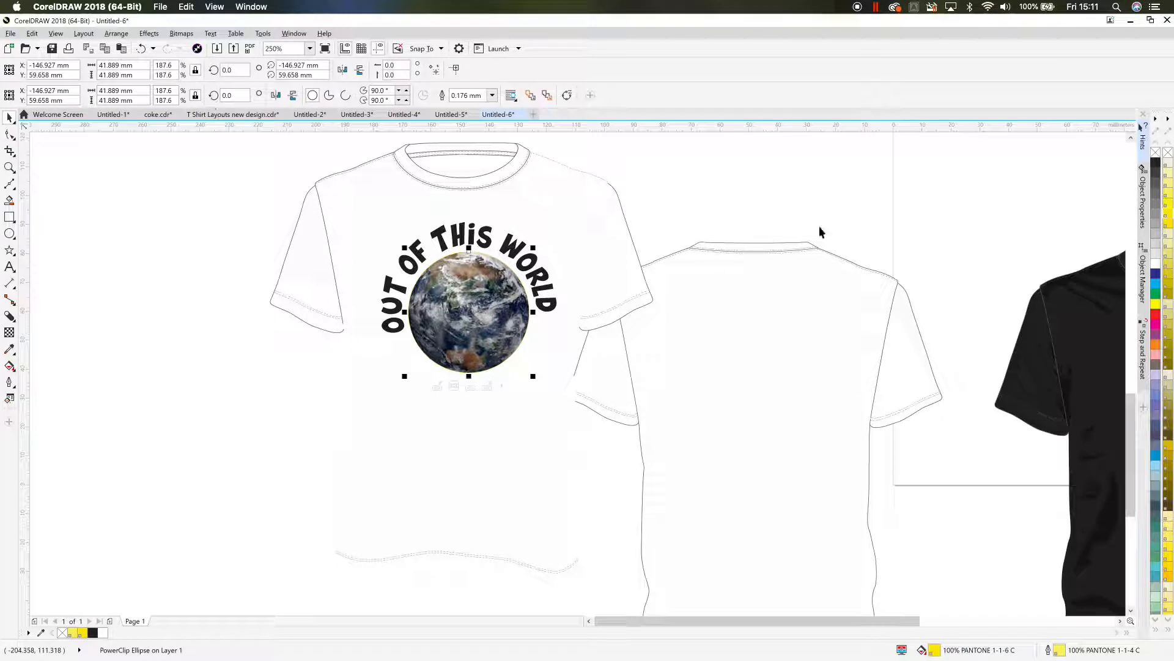
{"action": "right_click", "coordinate": [1156, 153]}
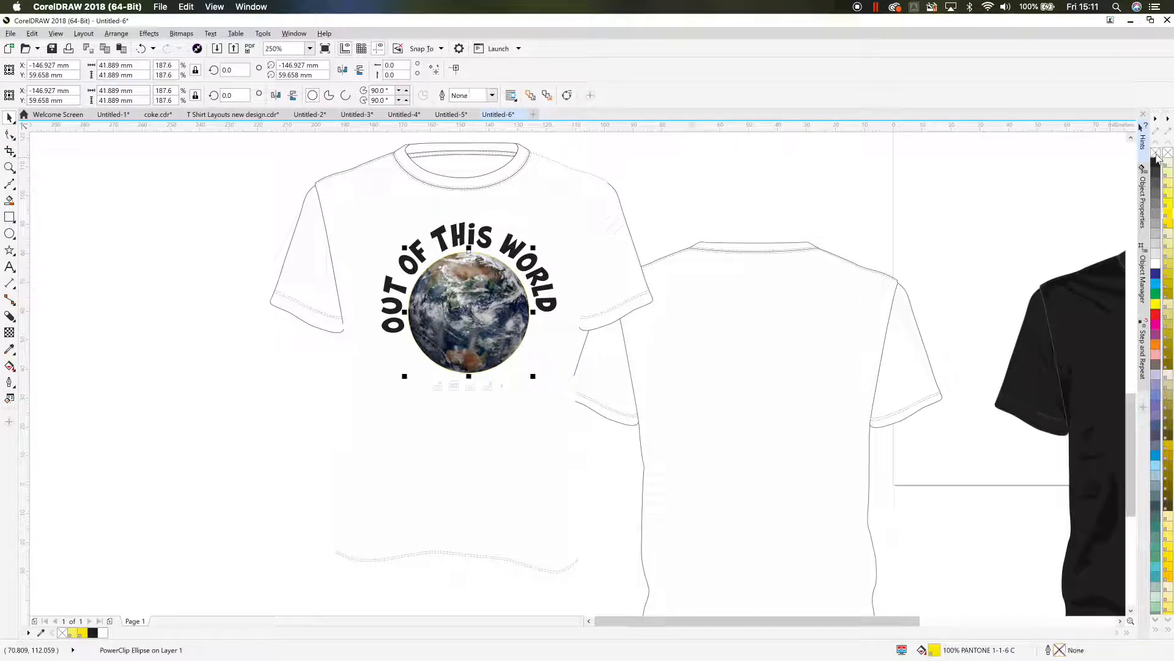
{"action": "left_click", "coordinate": [775, 205]}
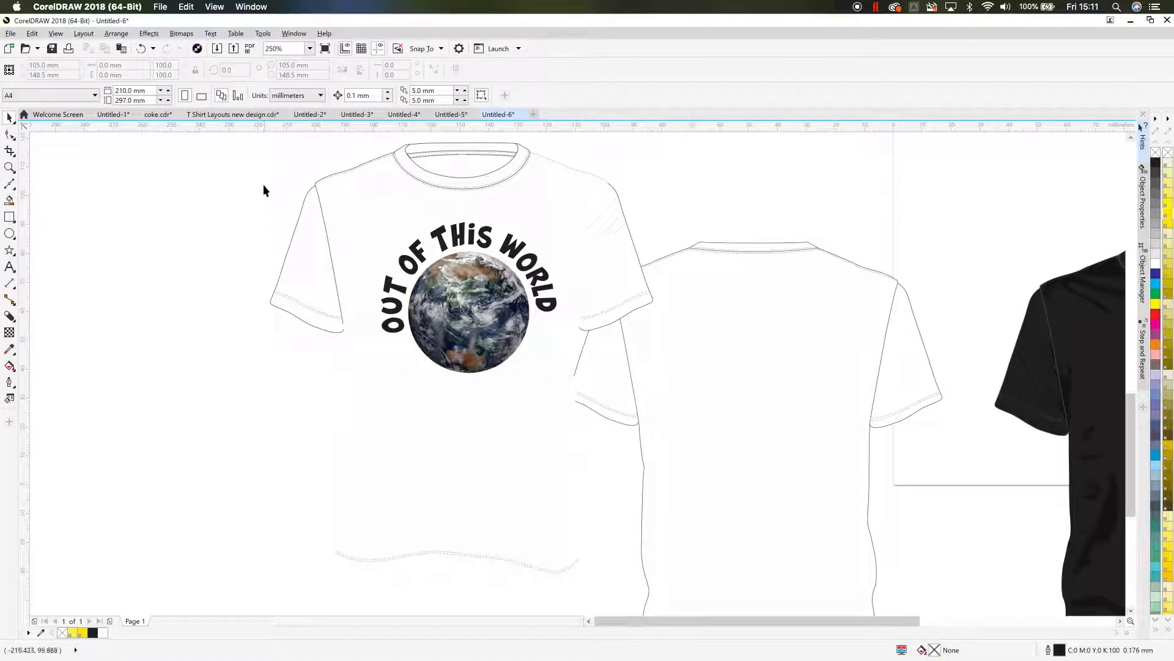
- Copy the complete globe design into a new document and position it near the page's upper edge
{"action": "left_click_drag", "start_coordinate": [263, 181], "coordinate": [600, 402]}
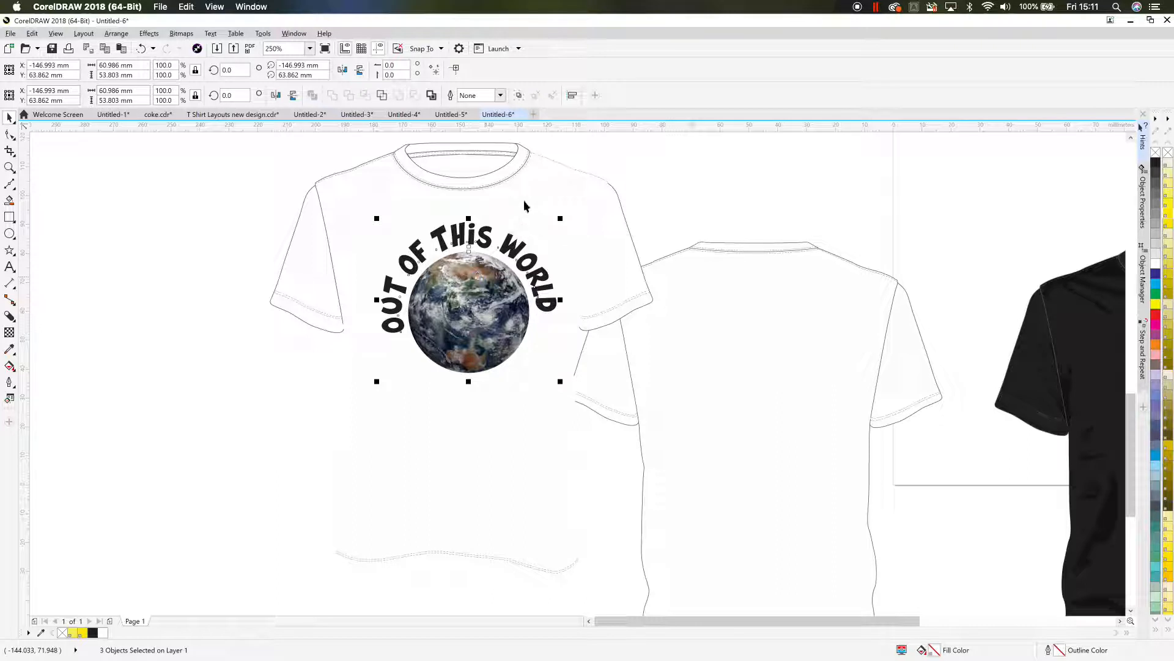
{"action": "left_click", "coordinate": [533, 114]}
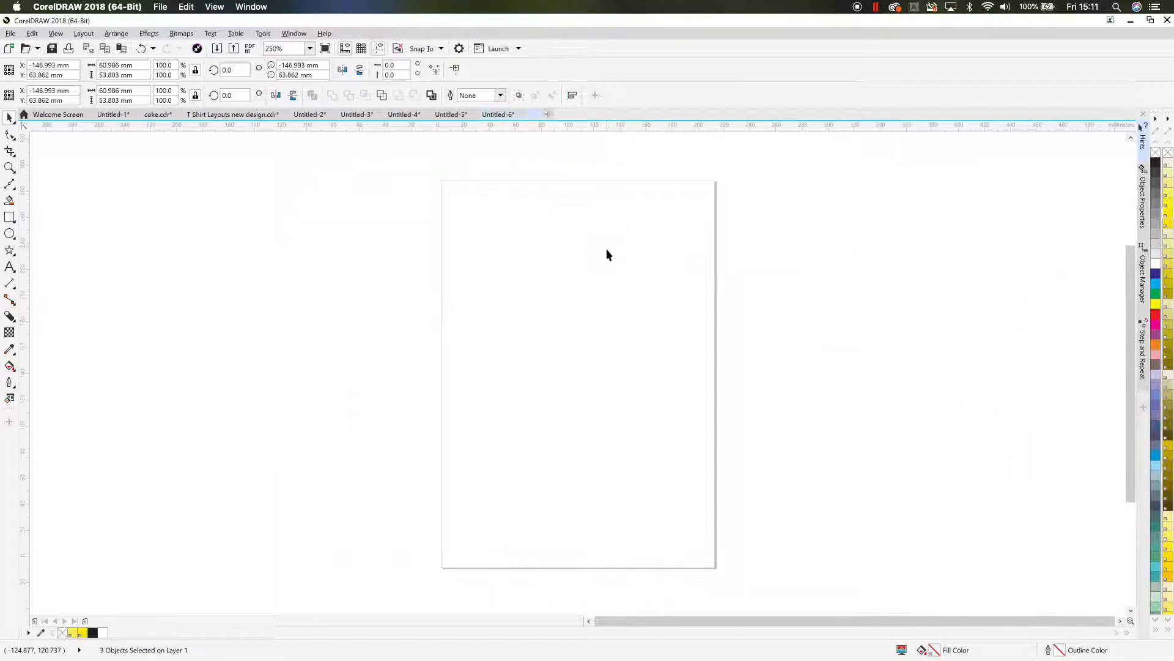
{"action": "key", "text": "ctrl+v"}
{"action": "left_click_drag", "start_coordinate": [283, 476], "coordinate": [548, 246]}
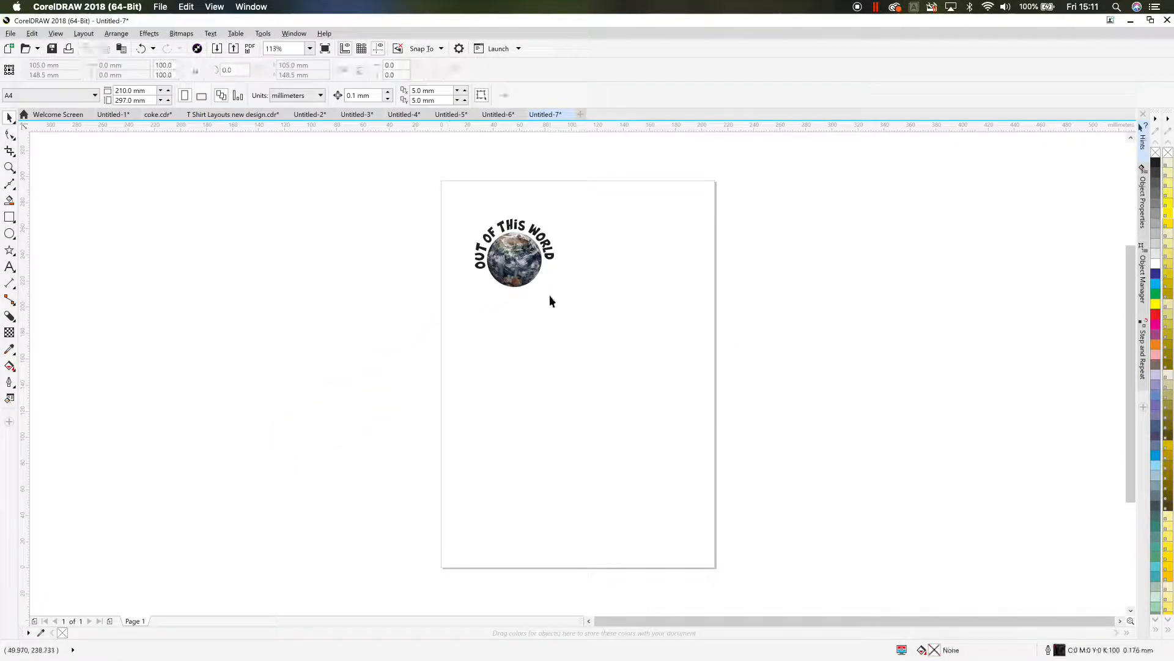
- Enlarge the globe design to about 175 mm wide and duplicate it directly below the original
{"action": "left_click_drag", "start_coordinate": [558, 287], "coordinate": [692, 480]}
{"action": "left_click_drag", "start_coordinate": [578, 339], "coordinate": [567, 313]}
{"action": "left_click_drag", "start_coordinate": [681, 385], "coordinate": [696, 400]}
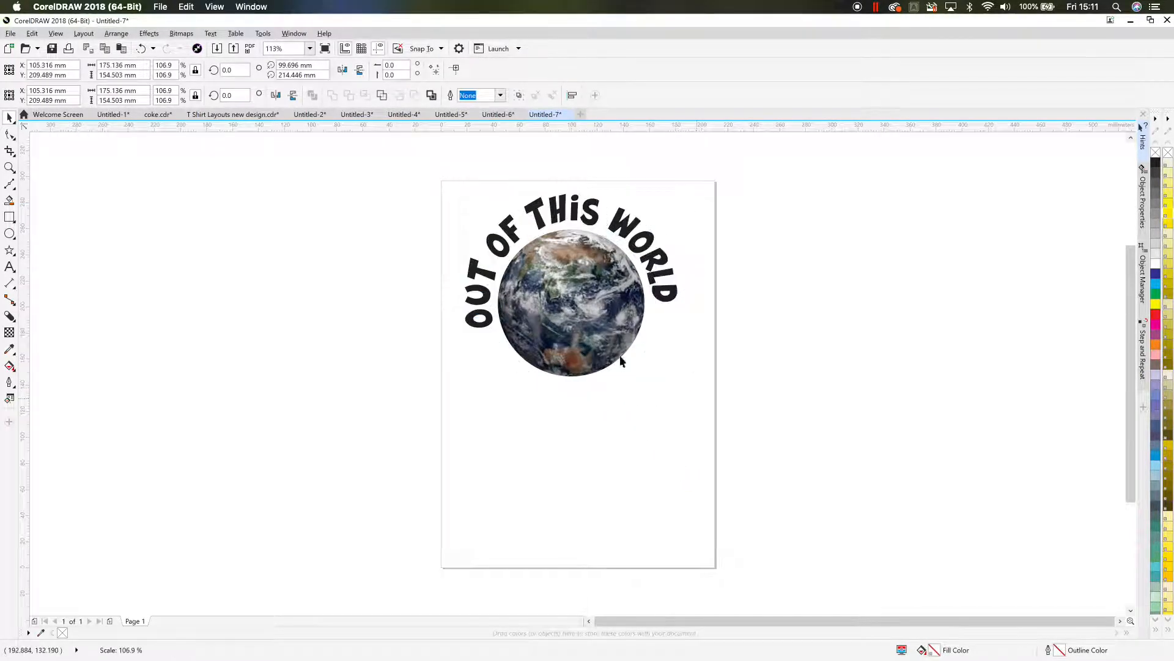
{"action": "left_click_drag", "start_coordinate": [600, 319], "coordinate": [584, 512]}
{"action": "right_click", "coordinate": [585, 511]}
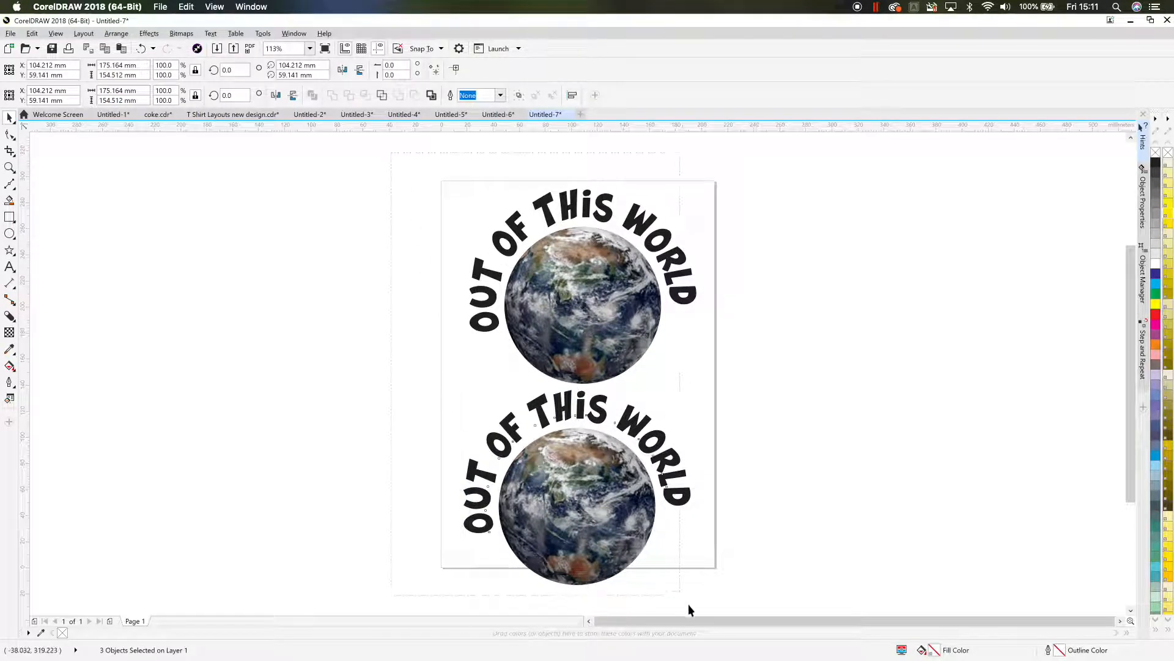
- Scale both globe designs together to about 282 mm overall height and align them on a common vertical centre line
{"action": "scroll", "coordinate": [732, 618], "scroll_direction": "down", "scroll_amount": 1}
{"action": "scroll", "coordinate": [732, 612], "scroll_direction": "down", "scroll_amount": 1}
{"action": "left_click_drag", "start_coordinate": [702, 573], "coordinate": [681, 554]}
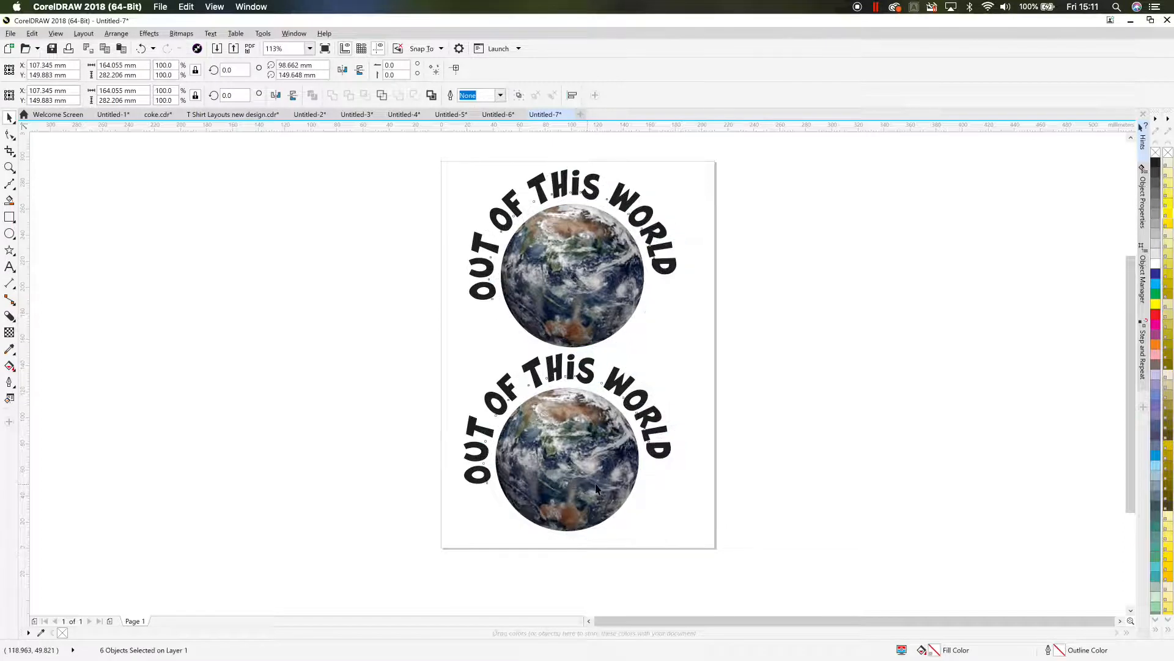
{"action": "key", "text": "c"}
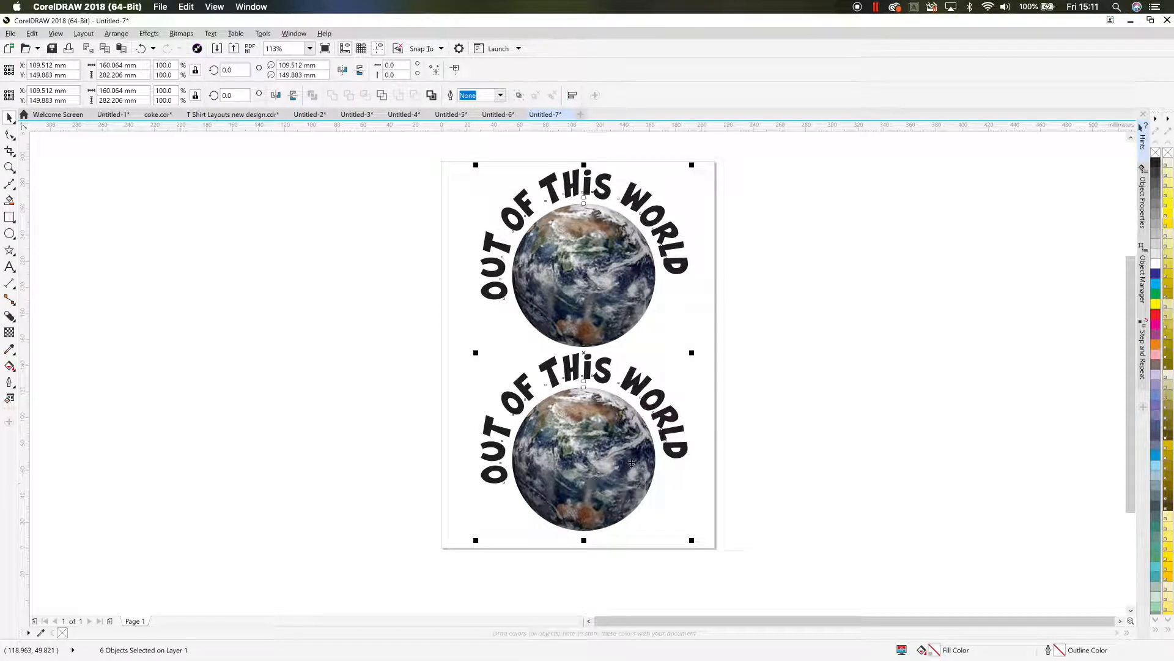
- Mirror both globe designs horizontally
{"action": "left_click_drag", "start_coordinate": [438, 147], "coordinate": [725, 571]}
{"action": "left_click", "coordinate": [274, 95]}
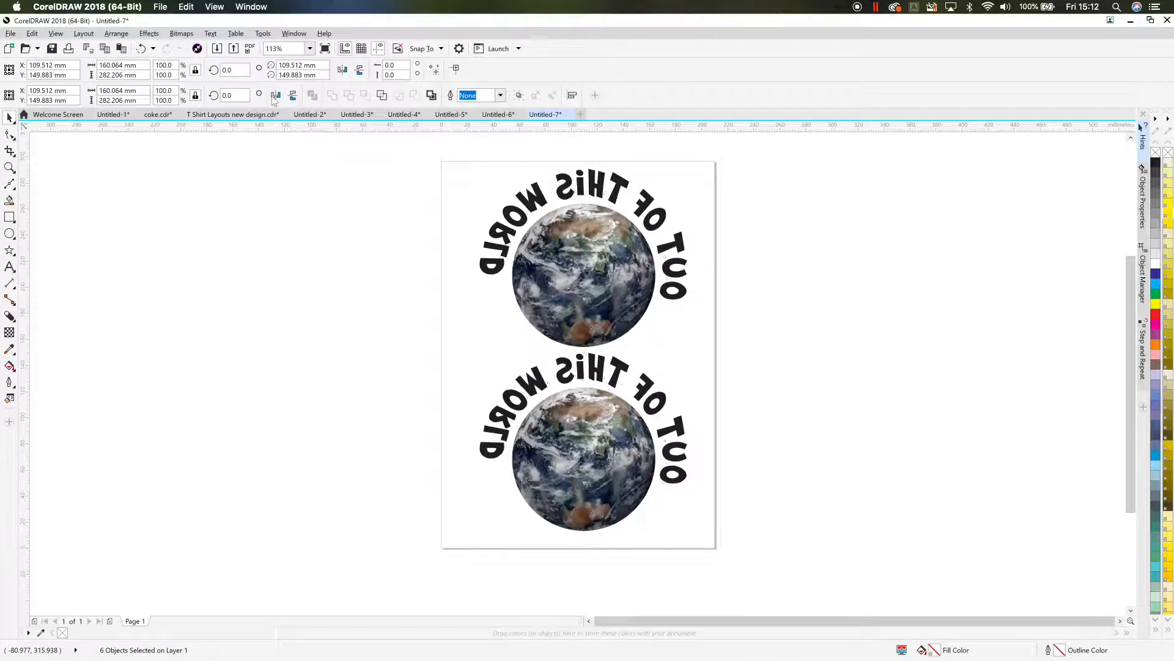
{"action": "left_click", "coordinate": [337, 157]}
{"action": "left_click_drag", "start_coordinate": [423, 144], "coordinate": [757, 560]}
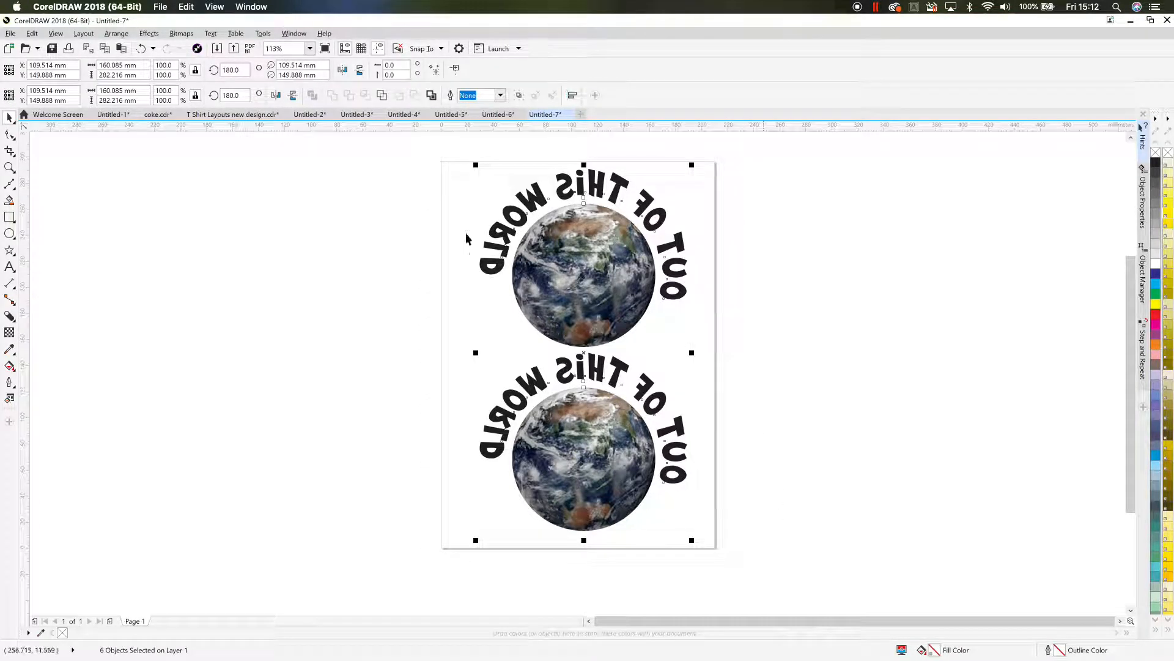
{"action": "left_click", "coordinate": [454, 212]}
- Select both mirrored globe designs on the page and set up an export in PNG - Portable Network Graphics format
{"action": "left_click_drag", "start_coordinate": [412, 153], "coordinate": [763, 542]}
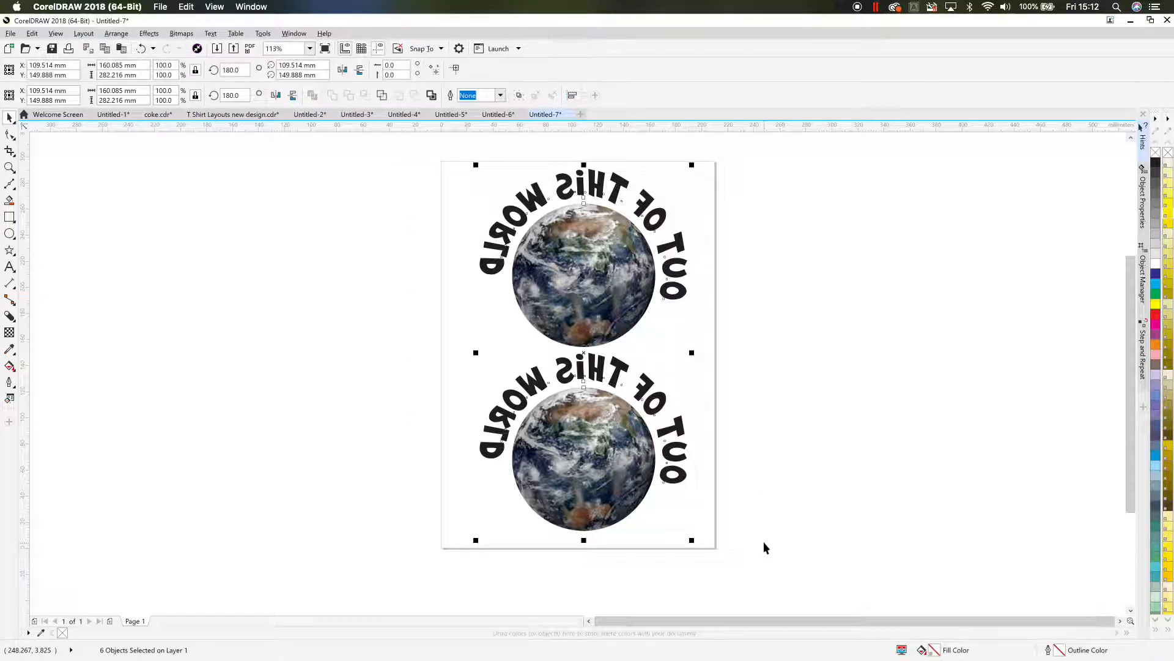
{"action": "left_click", "coordinate": [11, 33]}
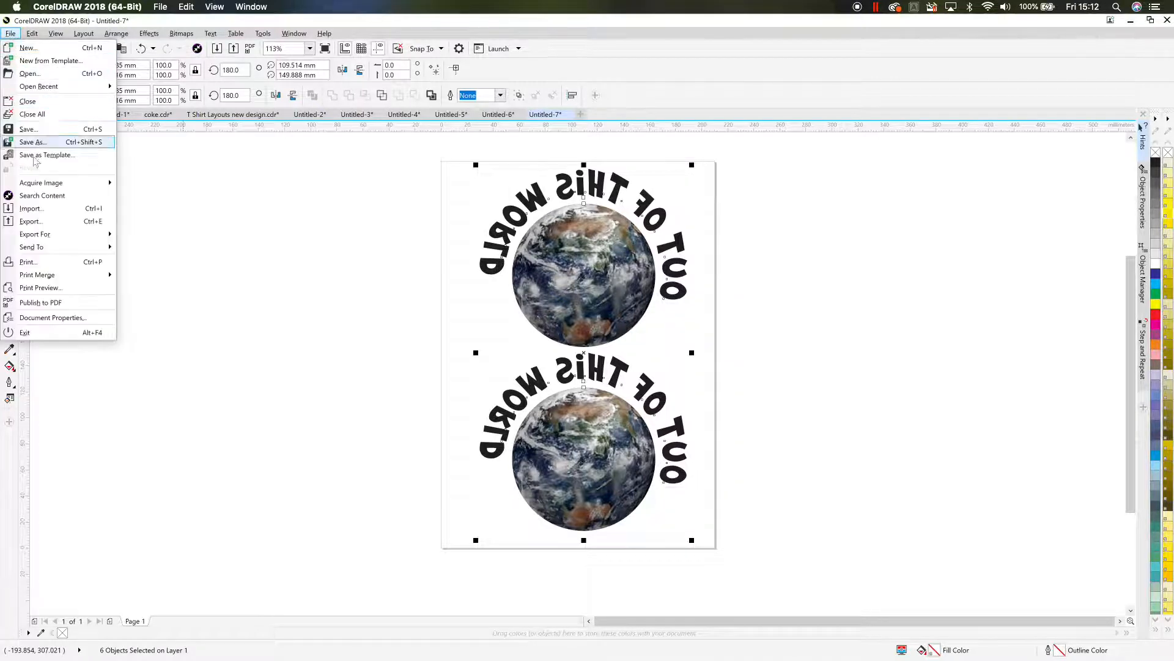
{"action": "left_click", "coordinate": [38, 221]}
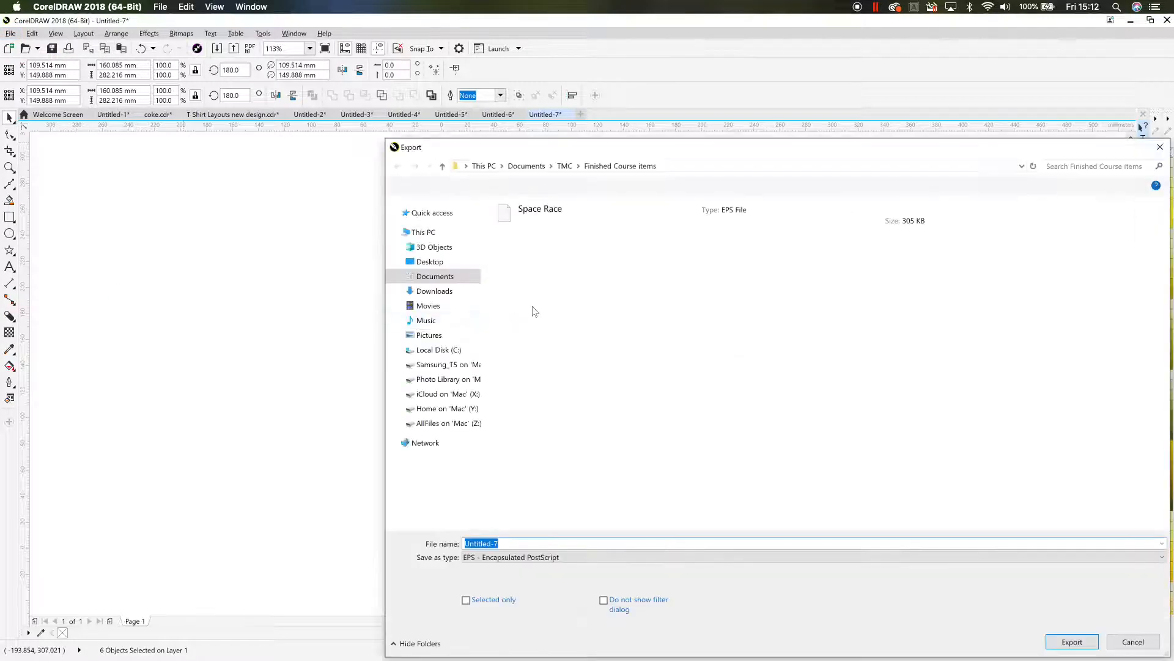
{"action": "left_click", "coordinate": [511, 557]}
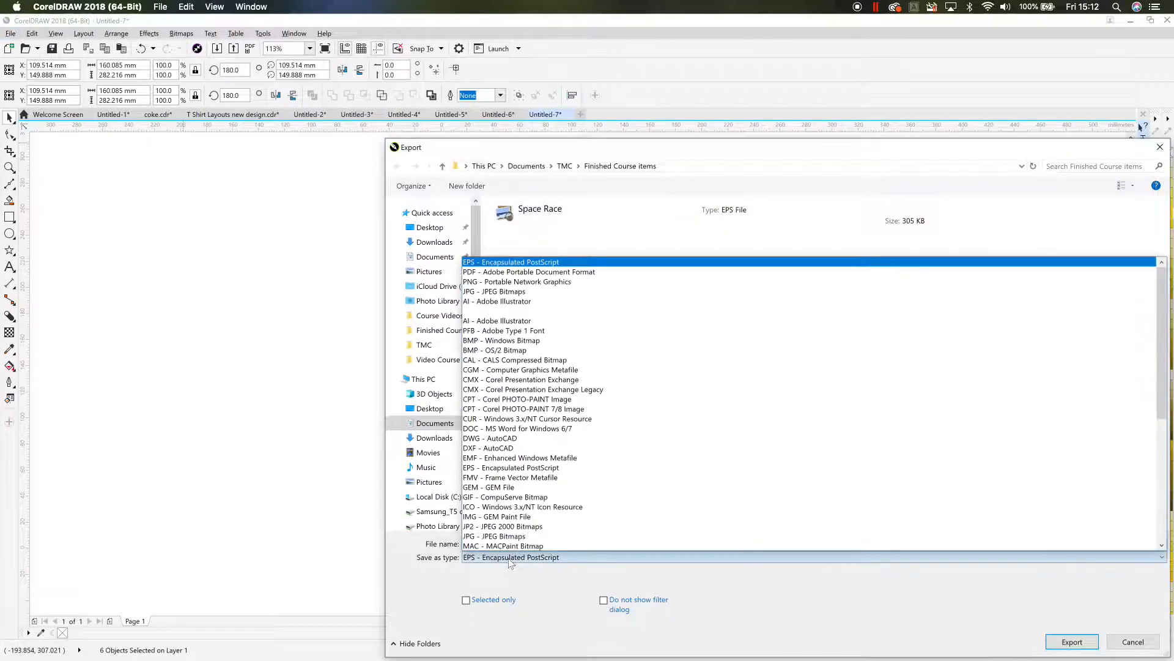
{"action": "left_click", "coordinate": [494, 282]}
- Name the export file Space Shirt and complete the PNG export with the offered settings
{"action": "double_click", "coordinate": [493, 543]}
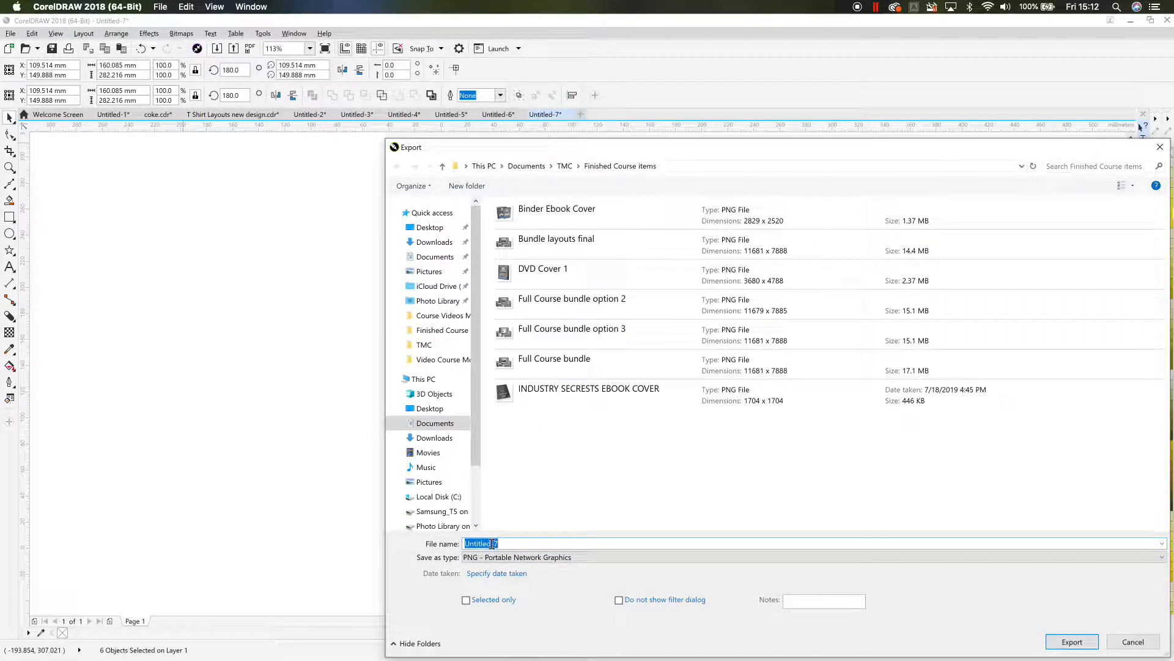
{"action": "type", "text": "Space"}
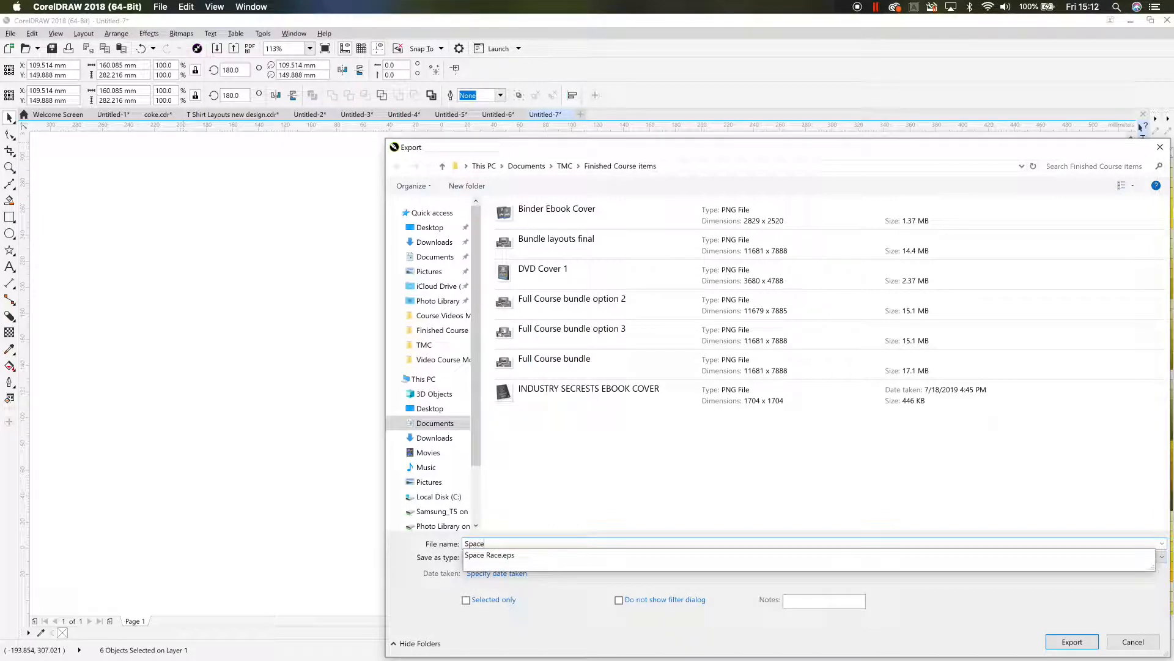
{"action": "type", "text": "Ra"}
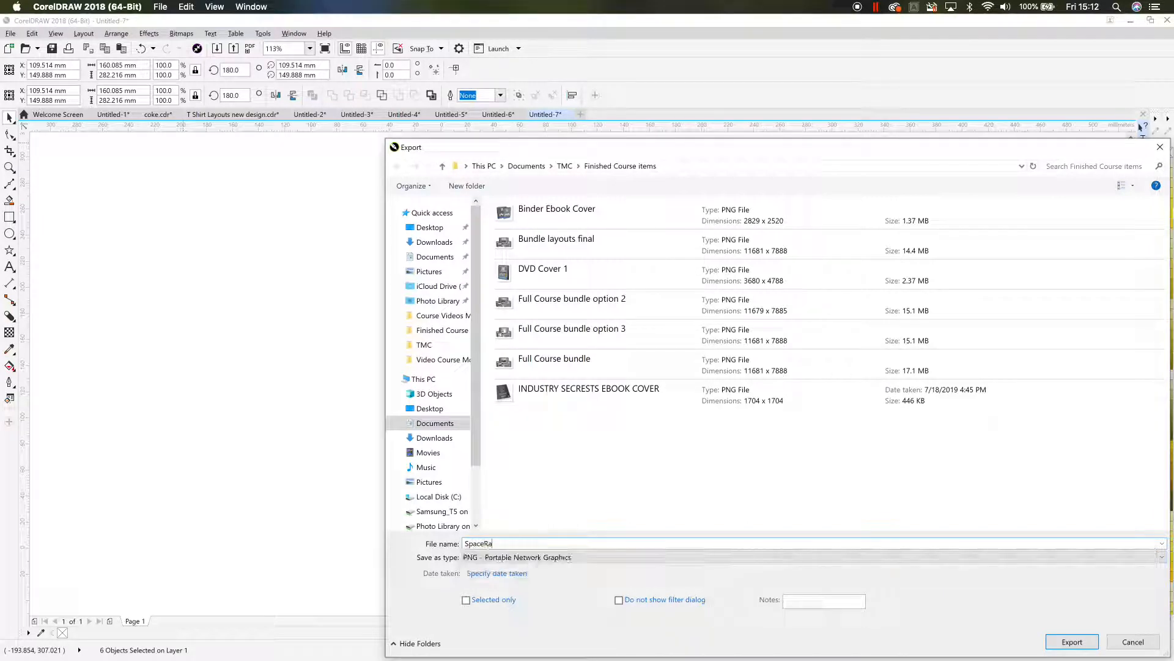
{"action": "key", "text": "BackSpace"}
{"action": "key", "text": "BackSpace"}
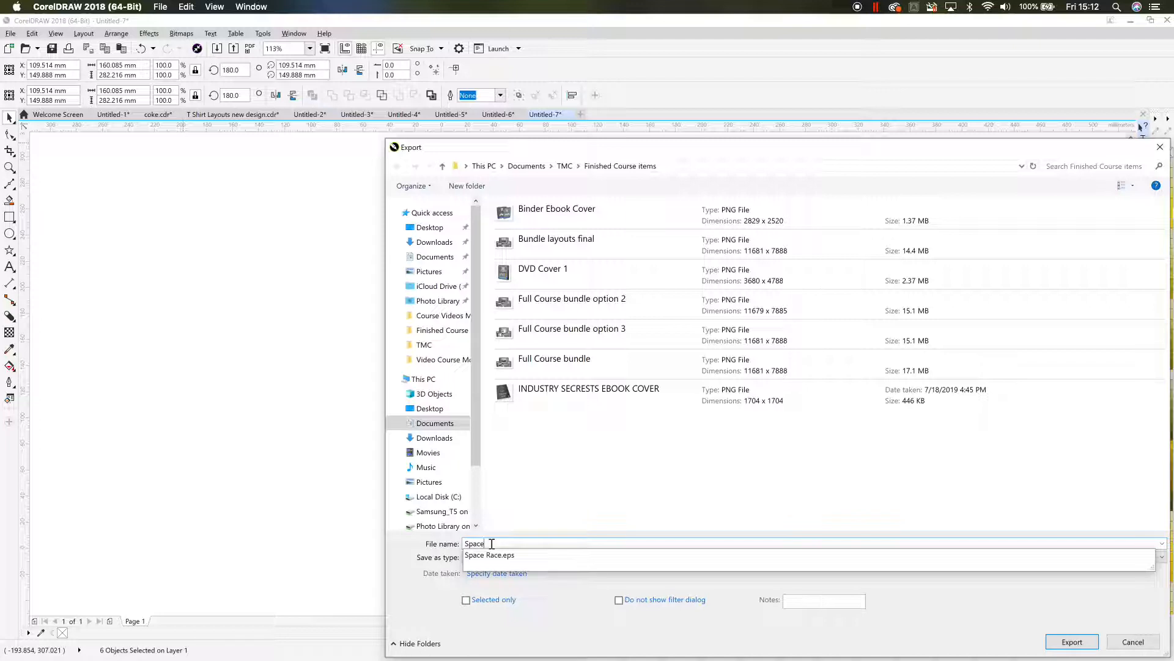
{"action": "type", "text": "Shirt"}
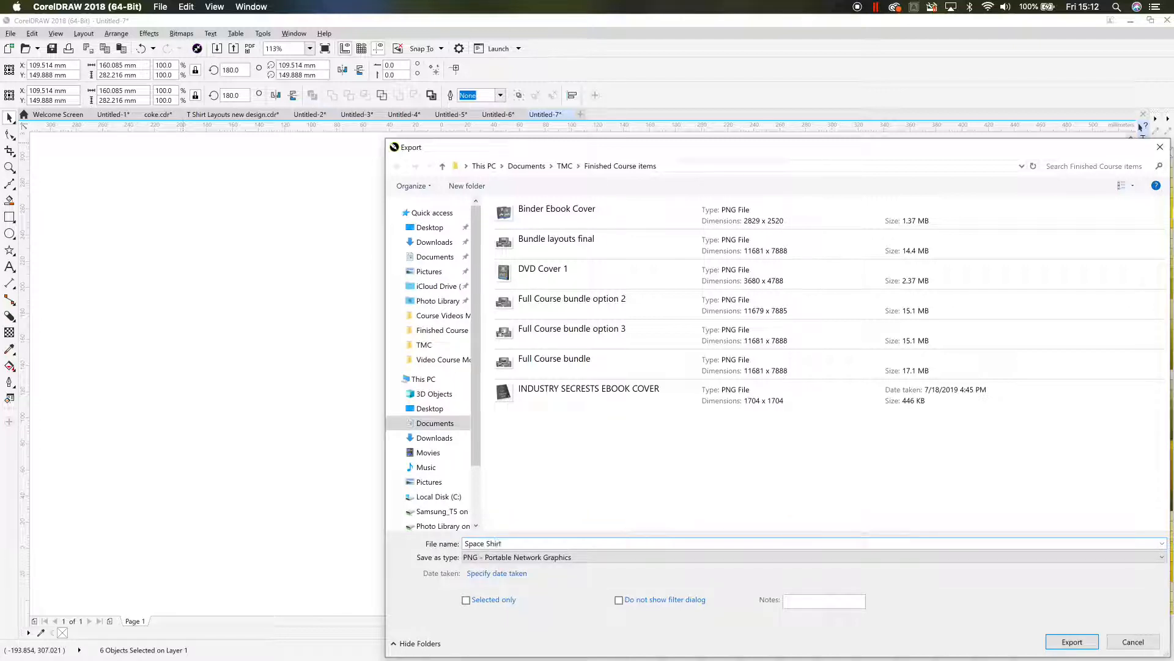
{"action": "key", "text": "Return"}
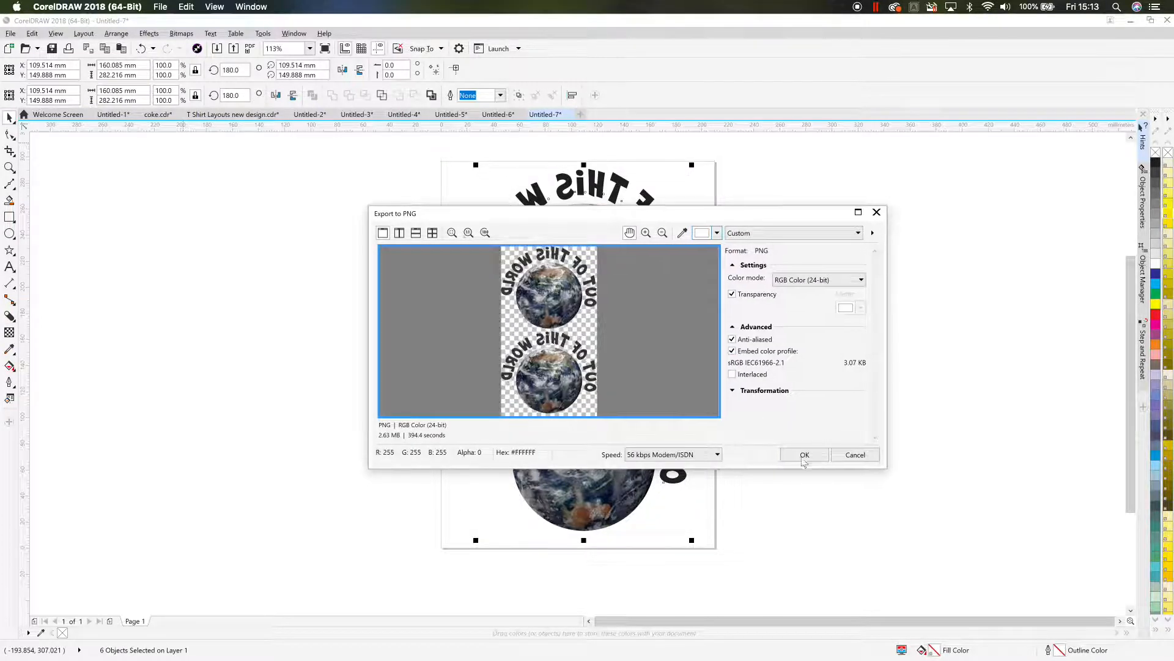
{"action": "left_click", "coordinate": [804, 455]}
{"action": "left_click", "coordinate": [802, 456]}
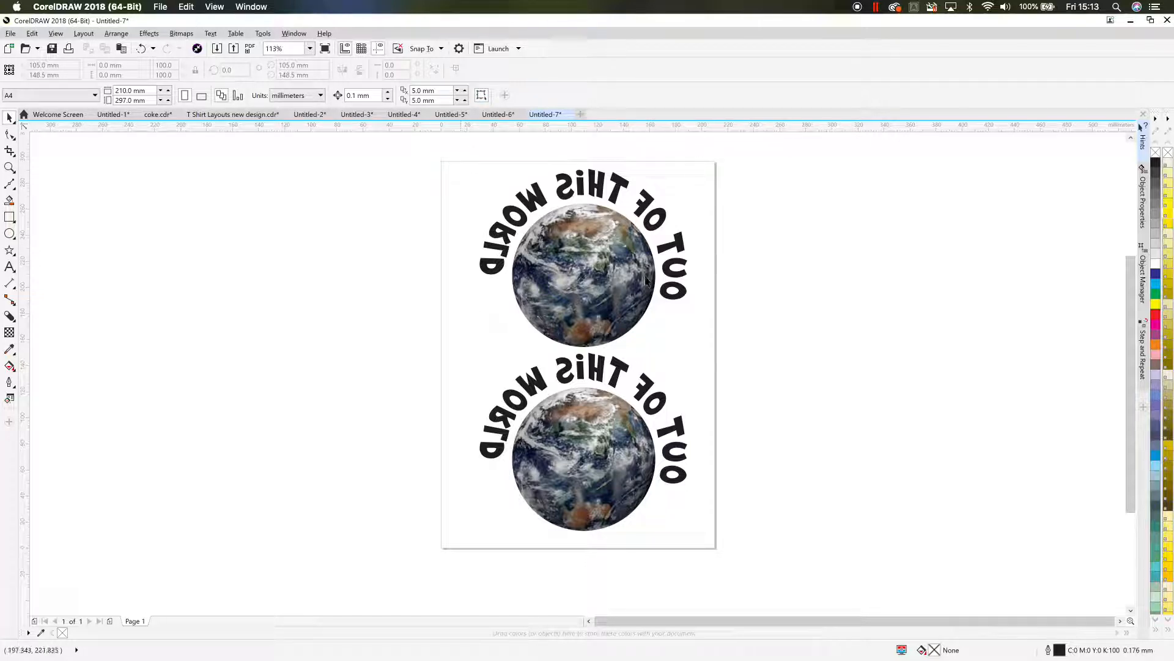
{"action": "left_click", "coordinate": [627, 367]}
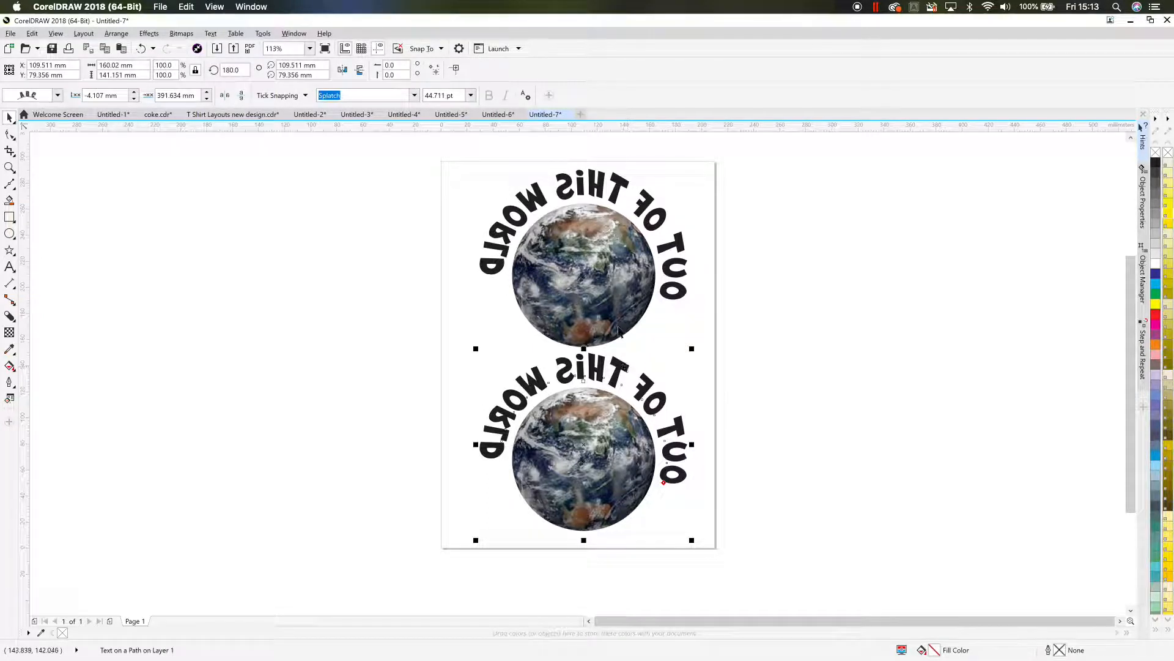
{"action": "left_click_drag", "start_coordinate": [579, 406], "coordinate": [388, 370]}
{"action": "key", "text": "ctrl+z"}
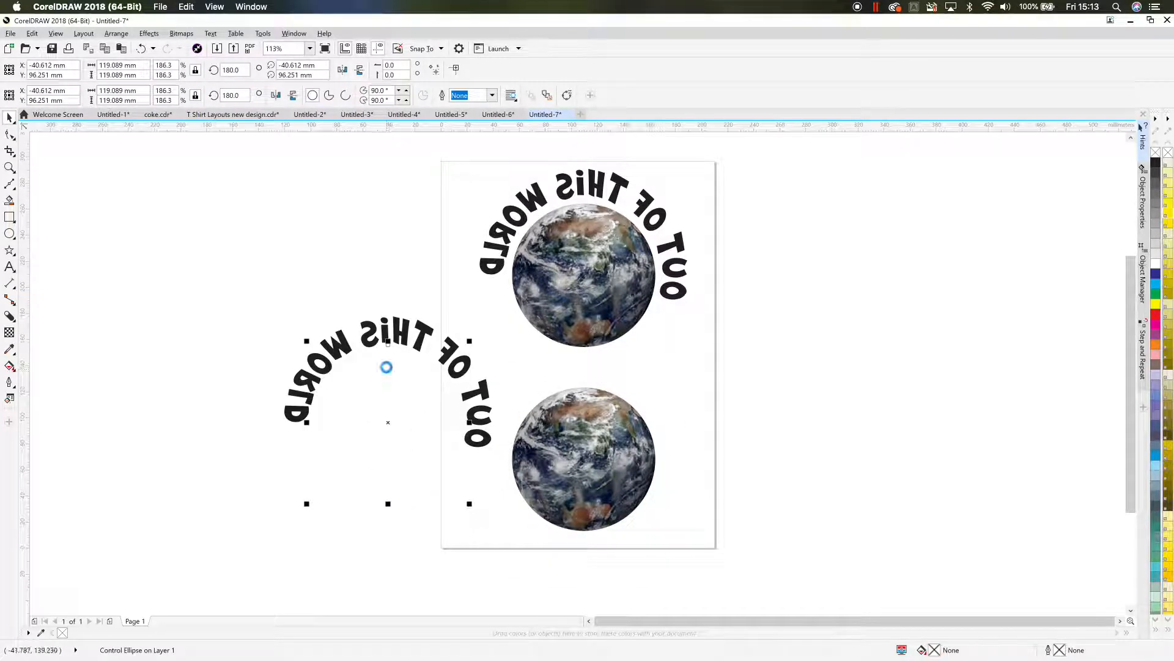
- Move the complete lower globe design off the page and set the remaining design's width to 90 mm
{"action": "left_click_drag", "start_coordinate": [746, 551], "coordinate": [453, 328]}
{"action": "left_click_drag", "start_coordinate": [578, 410], "coordinate": [294, 308]}
{"action": "left_click_drag", "start_coordinate": [445, 160], "coordinate": [773, 362]}
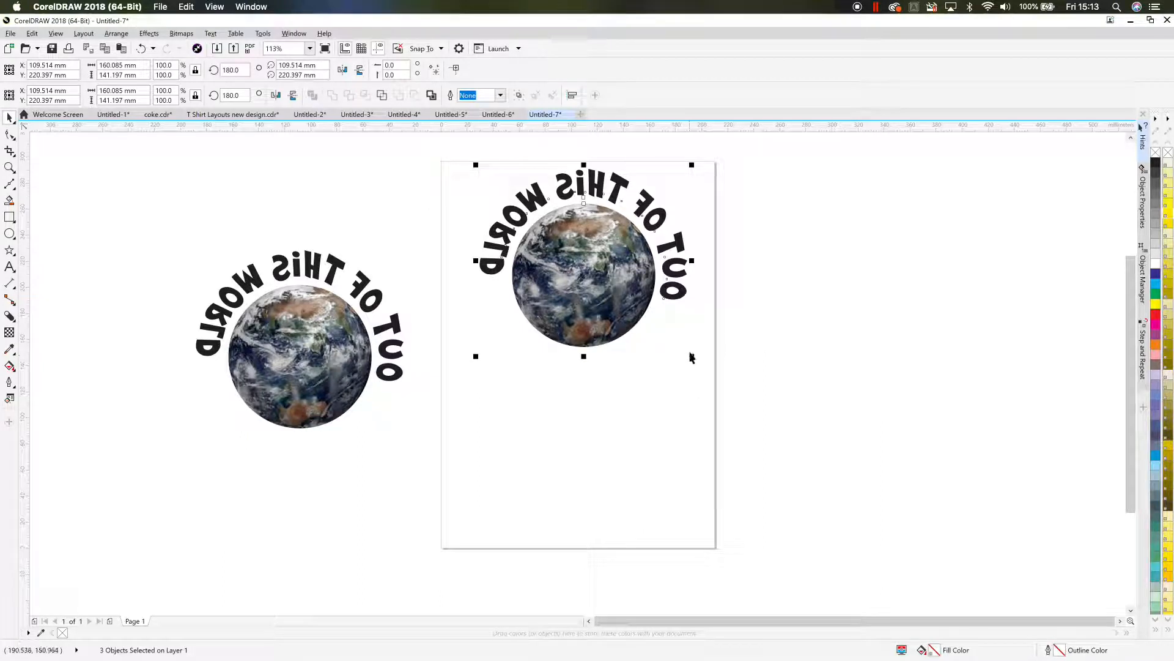
{"action": "left_click", "coordinate": [113, 90]}
{"action": "type", "text": "100"}
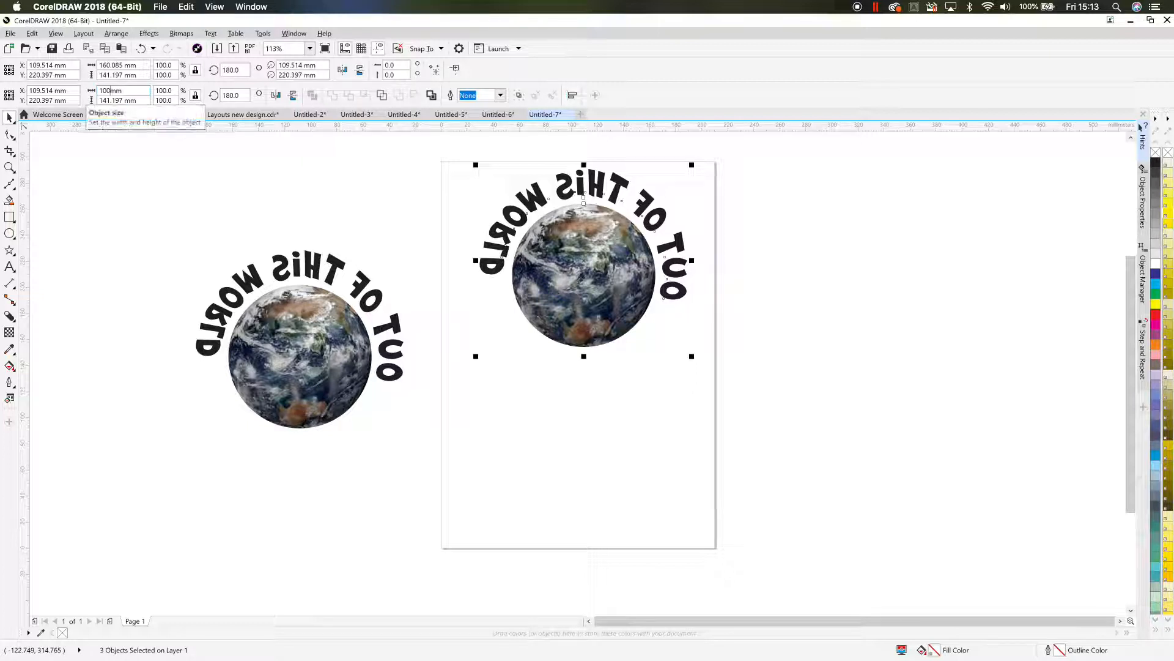
{"action": "key", "text": "BackSpace"}
{"action": "key", "text": "BackSpace"}
{"action": "type", "text": "90"}
{"action": "key", "text": "Return"}
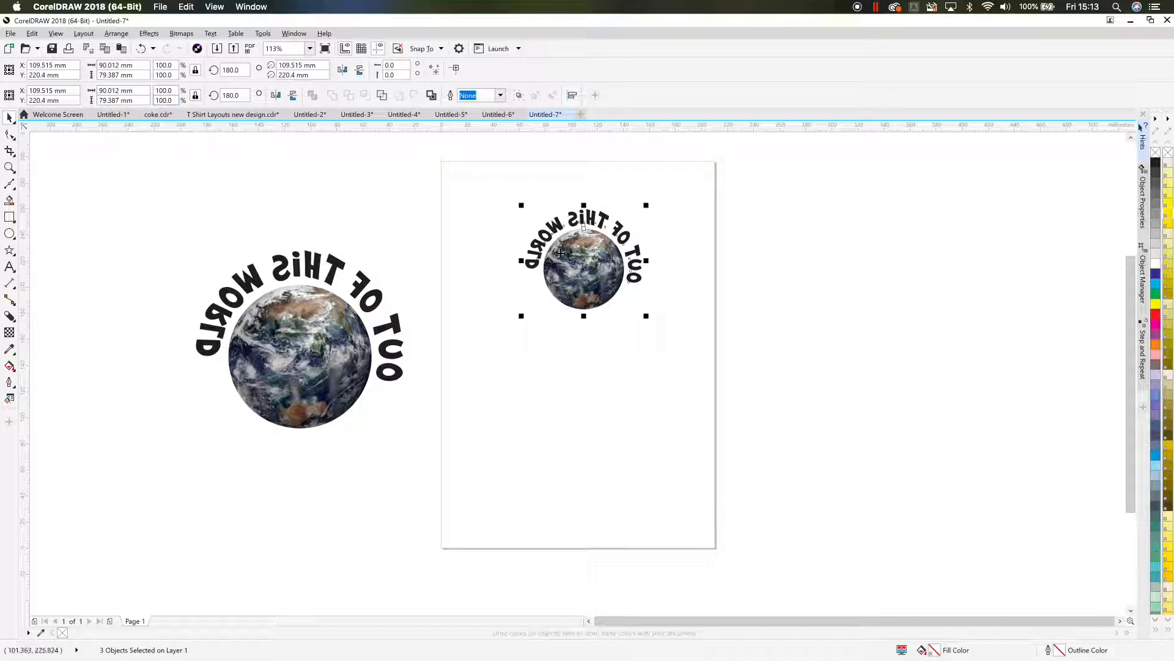
- Arrange two side-by-side copies of the small globe design near the page's upper edge and group each copy
{"action": "left_click_drag", "start_coordinate": [569, 260], "coordinate": [651, 245]}
{"action": "left_click", "coordinate": [737, 321]}
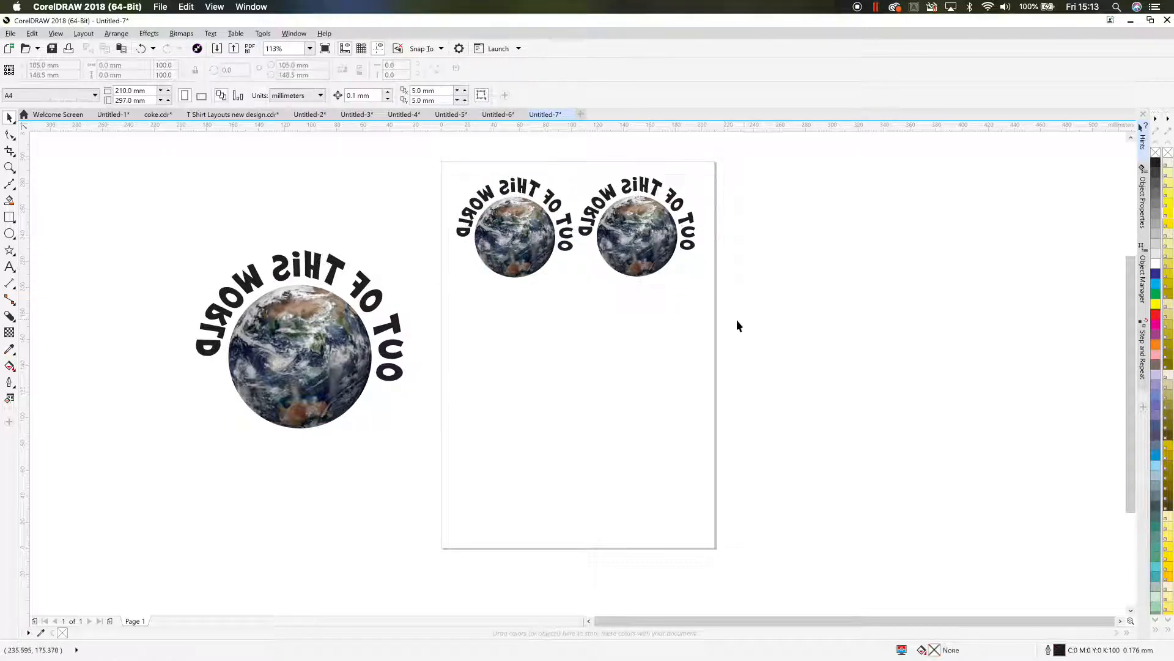
{"action": "left_click_drag", "start_coordinate": [675, 295], "coordinate": [558, 135]}
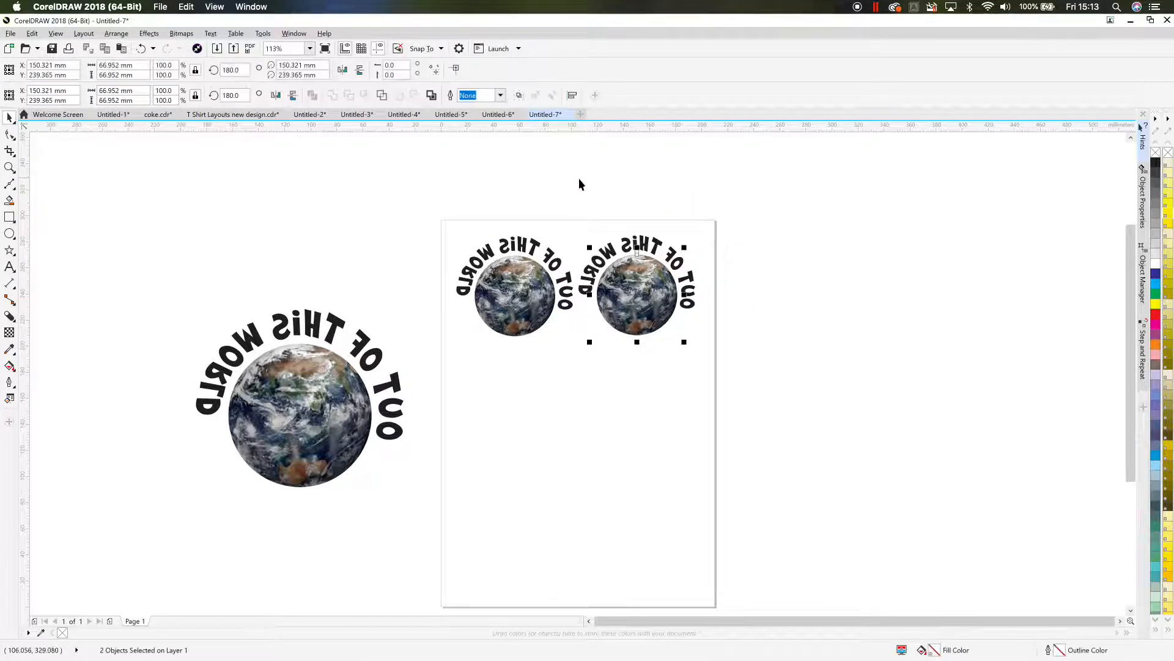
{"action": "left_click_drag", "start_coordinate": [561, 191], "coordinate": [731, 361]}
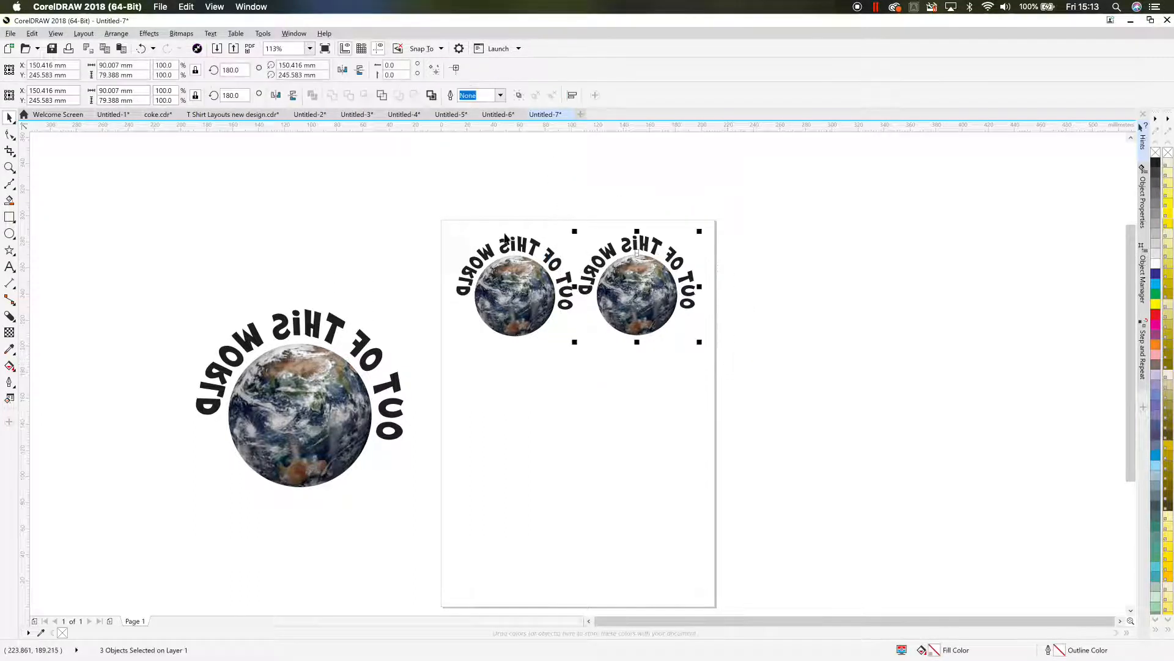
{"action": "key", "text": "ctrl+g"}
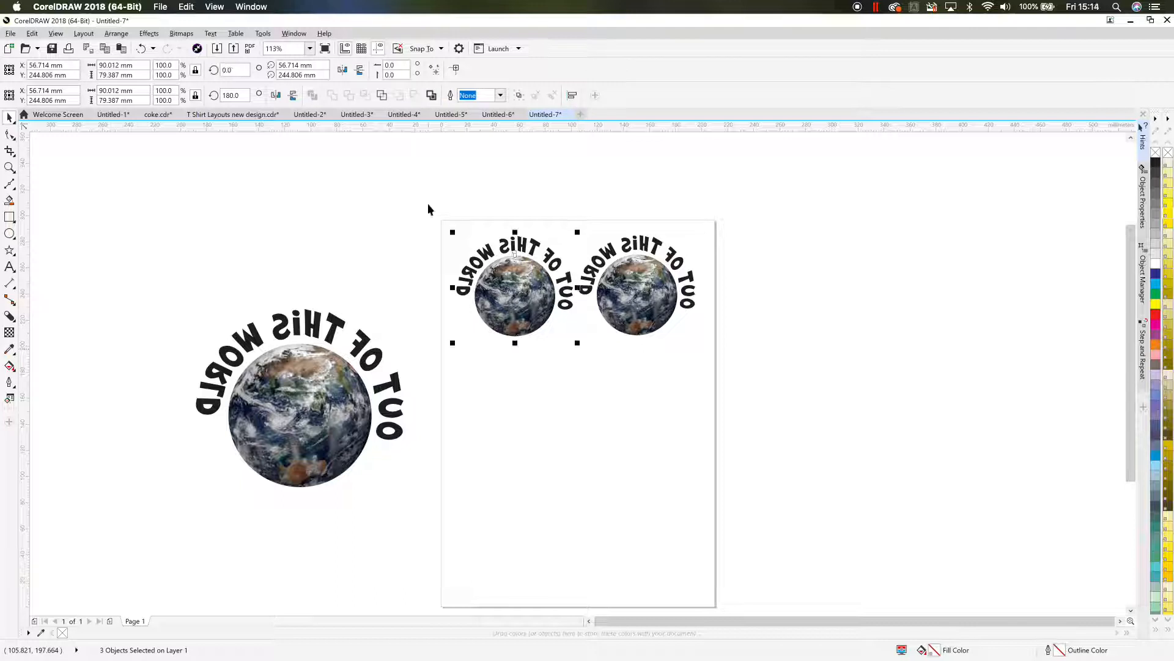
- Duplicate the pair of small globe designs downward twice to make three rows of two on the page
{"action": "left_click_drag", "start_coordinate": [414, 199], "coordinate": [733, 390]}
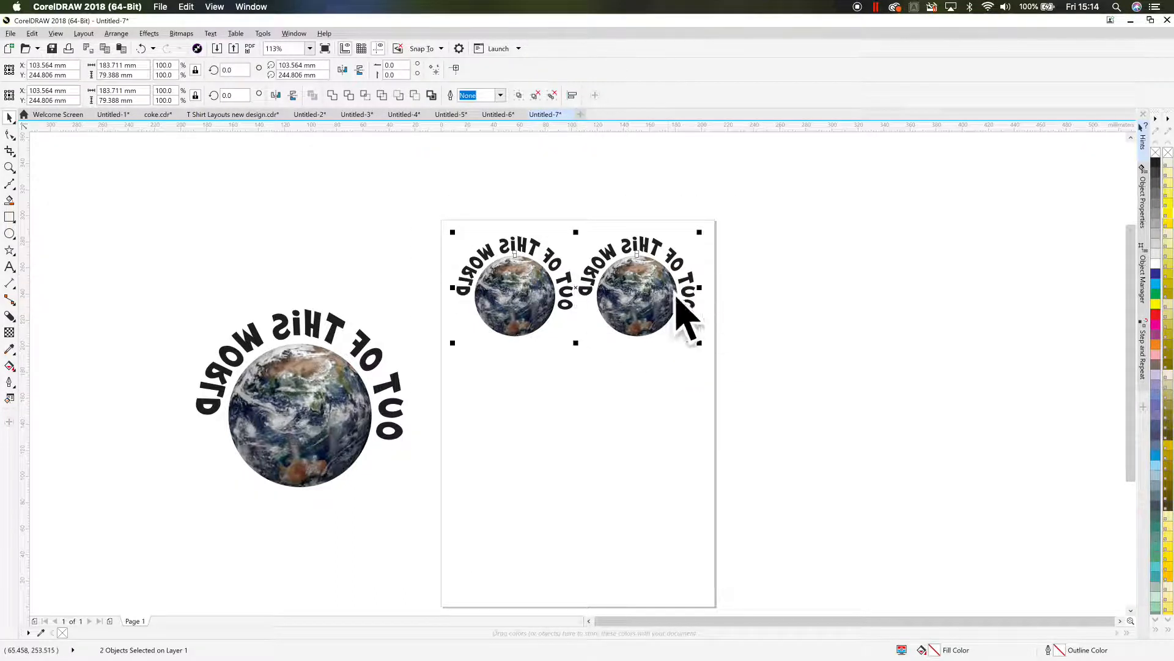
{"action": "left_click_drag", "start_coordinate": [653, 298], "coordinate": [633, 402]}
{"action": "key", "text": "ctrl+d"}
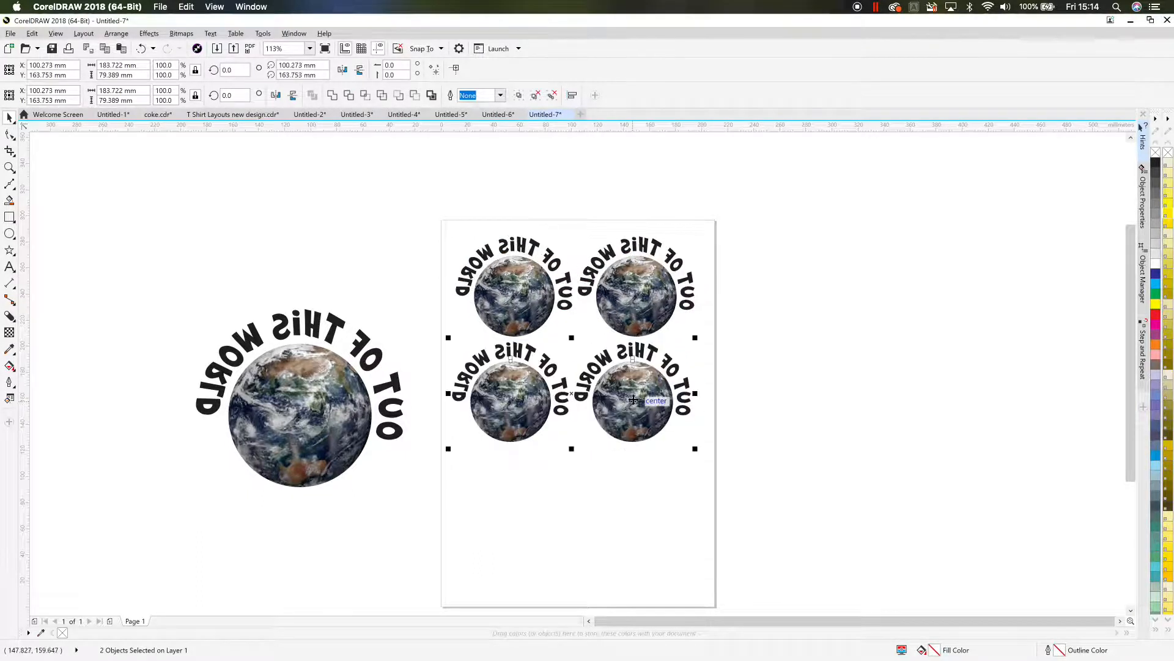
{"action": "key", "text": "ctrl+d"}
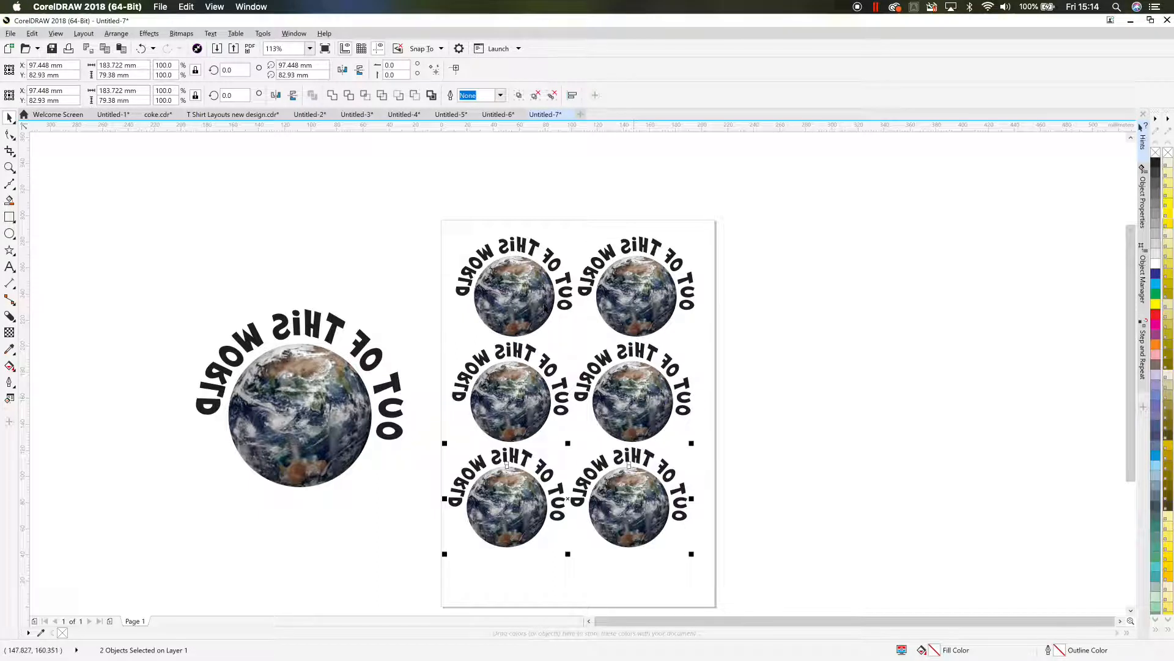
{"action": "left_click_drag", "start_coordinate": [438, 212], "coordinate": [573, 551]}
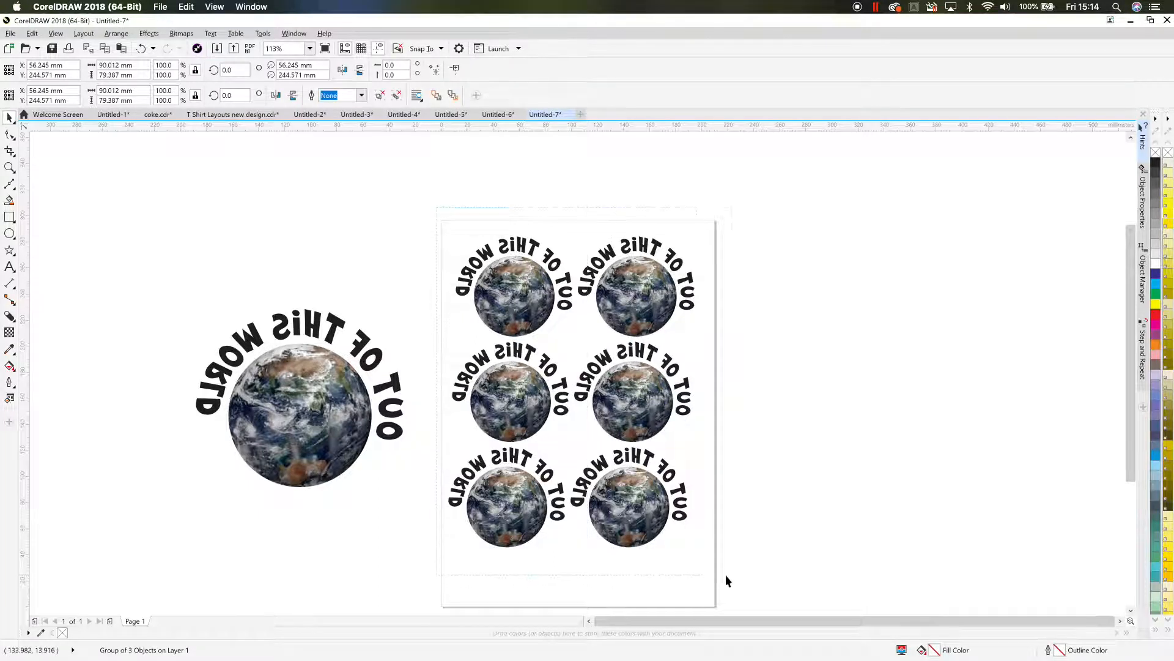
{"action": "left_click_drag", "start_coordinate": [725, 575], "coordinate": [736, 577]}
{"action": "key", "text": "l"}
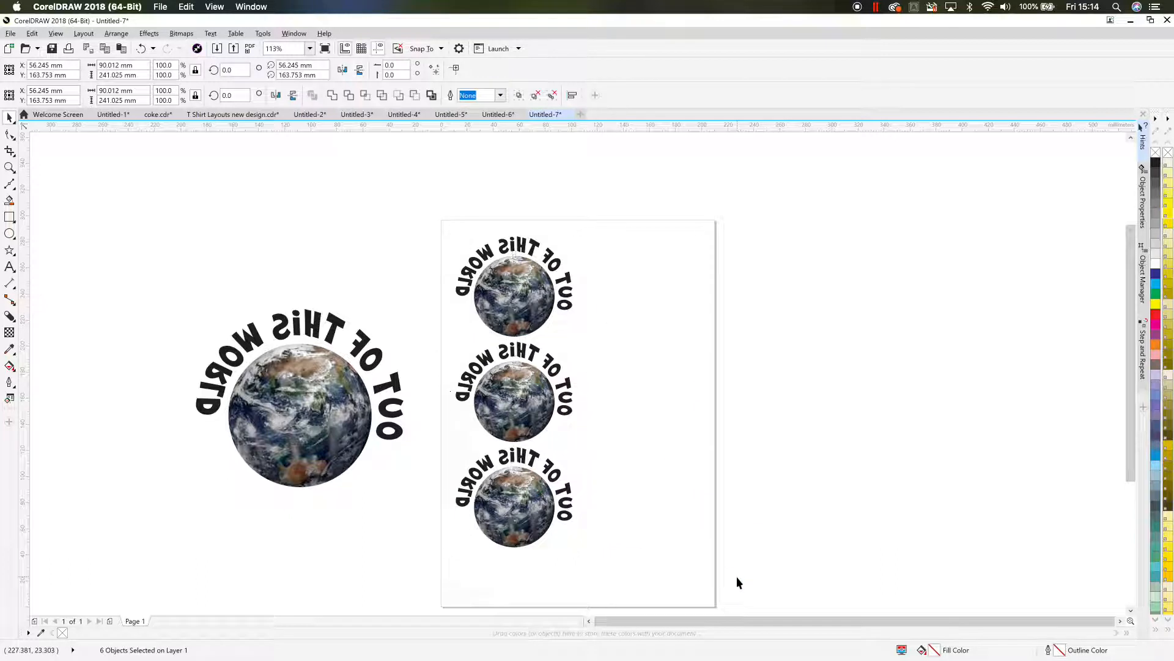
{"action": "key", "text": "ctrl+z"}
- Align the three designs in each of the two columns on a common vertical centre line
{"action": "left_click", "coordinate": [443, 206]}
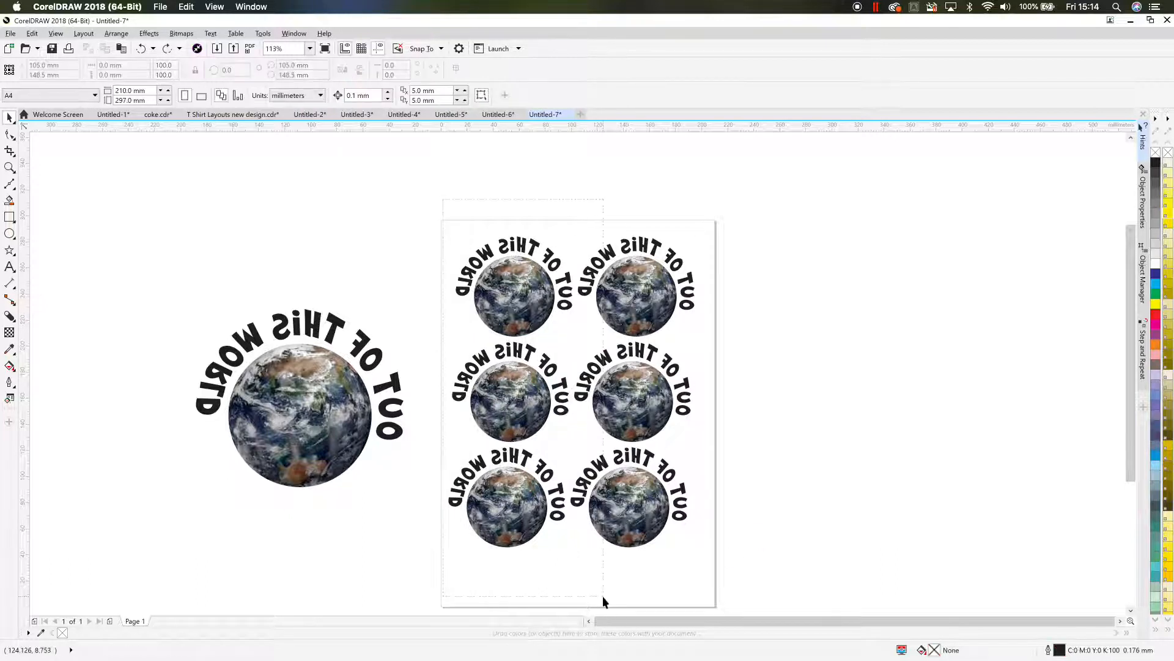
{"action": "left_click_drag", "start_coordinate": [603, 596], "coordinate": [603, 596]}
{"action": "key", "text": "c"}
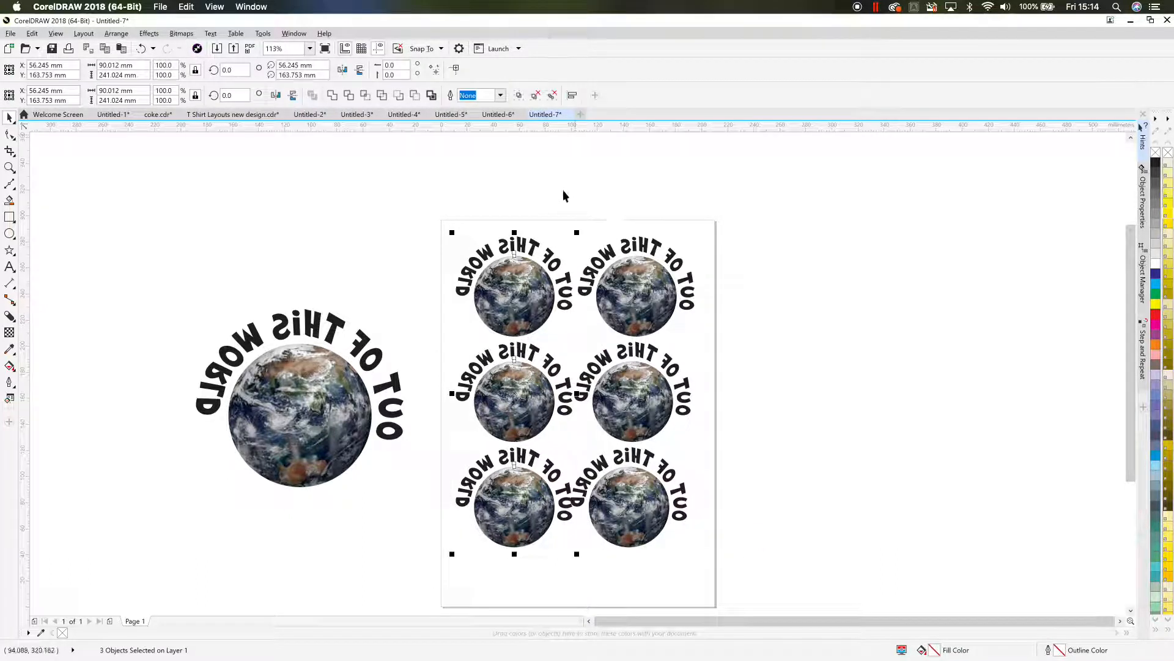
{"action": "left_click_drag", "start_coordinate": [563, 195], "coordinate": [744, 575]}
{"action": "key", "text": "c"}
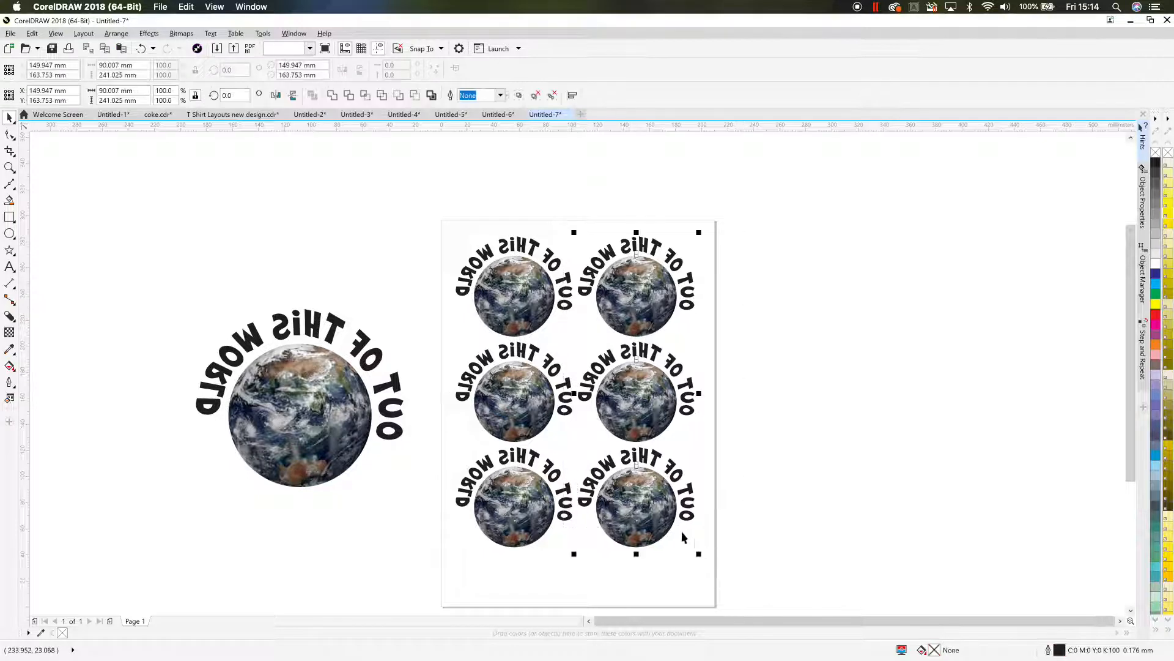
- Move all six small globe designs down together so the layout sits centrally on the page
{"action": "left_click_drag", "start_coordinate": [429, 202], "coordinate": [745, 599]}
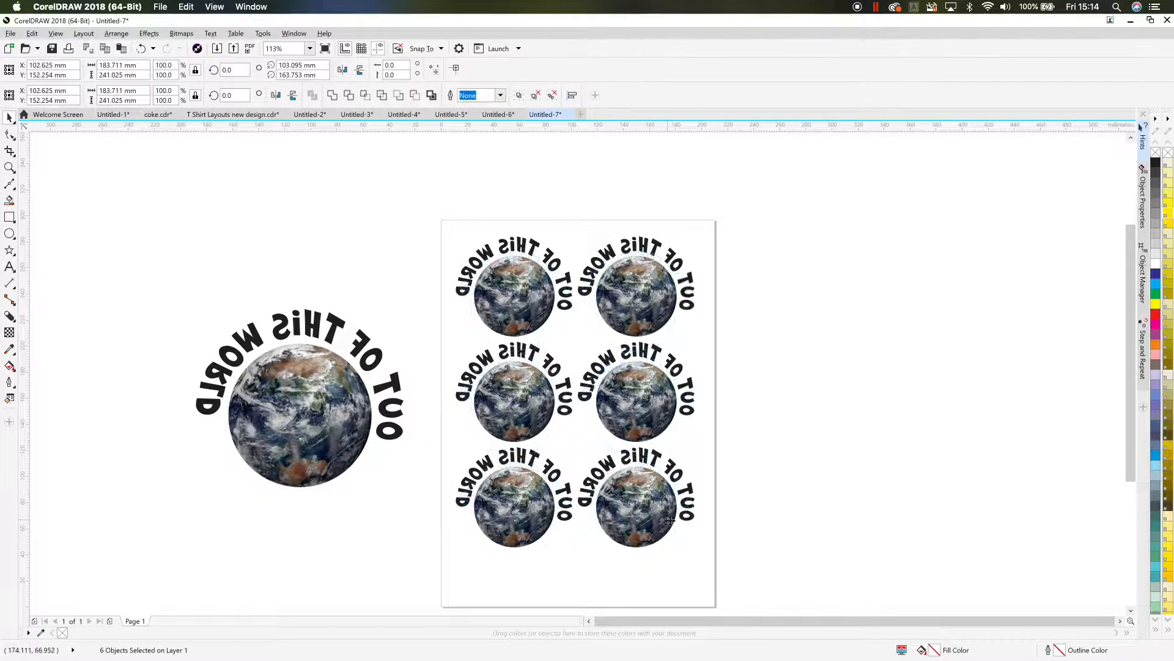
{"action": "left_click_drag", "start_coordinate": [670, 521], "coordinate": [669, 535]}
{"action": "left_click", "coordinate": [747, 497]}
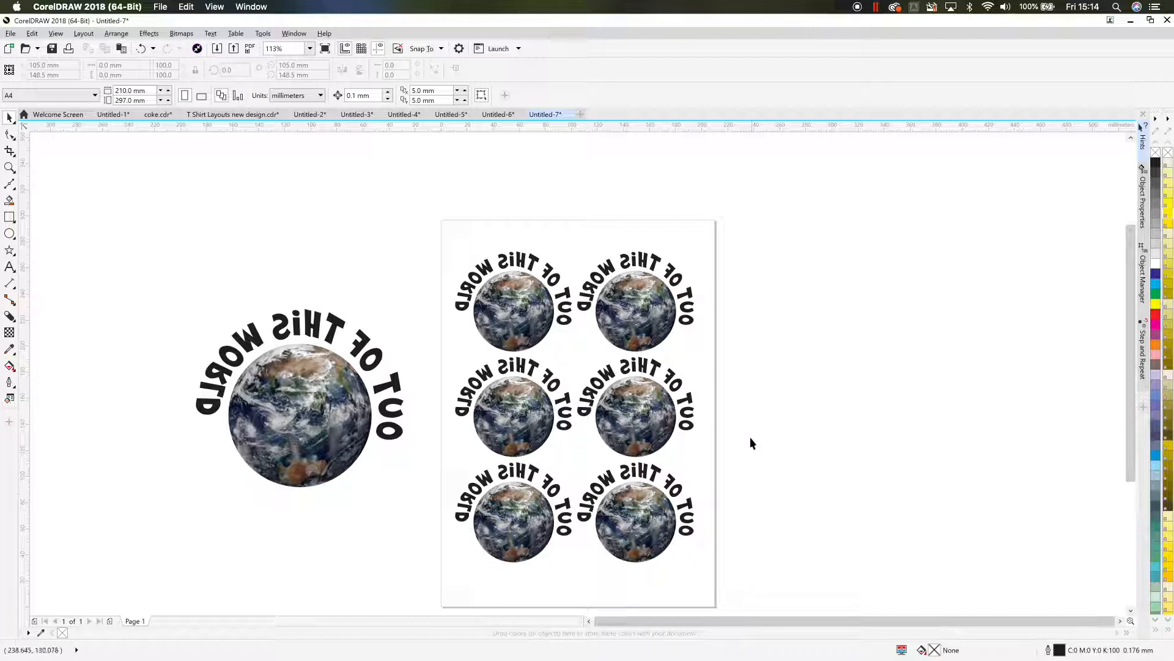
{"action": "left_click_drag", "start_coordinate": [426, 210], "coordinate": [747, 583]}
{"action": "left_click_drag", "start_coordinate": [102, 272], "coordinate": [436, 529]}
{"action": "left_click", "coordinate": [335, 192]}
- In the Untitled-6 document, copy the globe design from the white T-shirt onto the chest of the black front T-shirt
{"action": "left_click", "coordinate": [500, 116]}
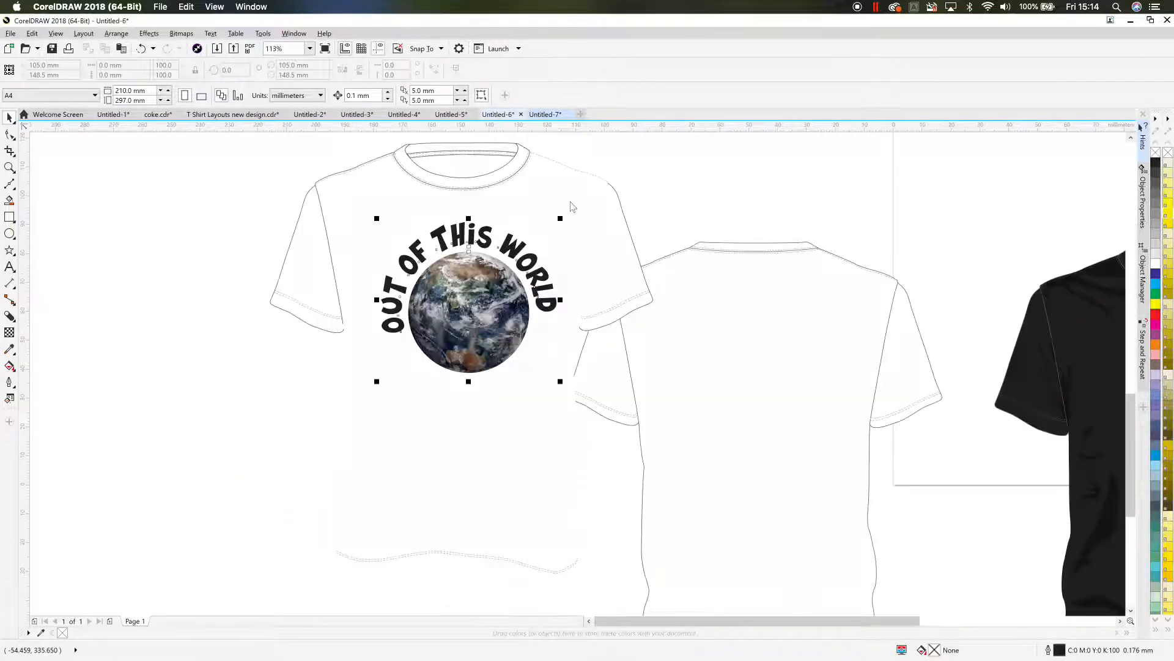
{"action": "scroll", "coordinate": [546, 273], "scroll_direction": "down", "scroll_amount": 2}
{"action": "left_click_drag", "start_coordinate": [610, 233], "coordinate": [384, 252]}
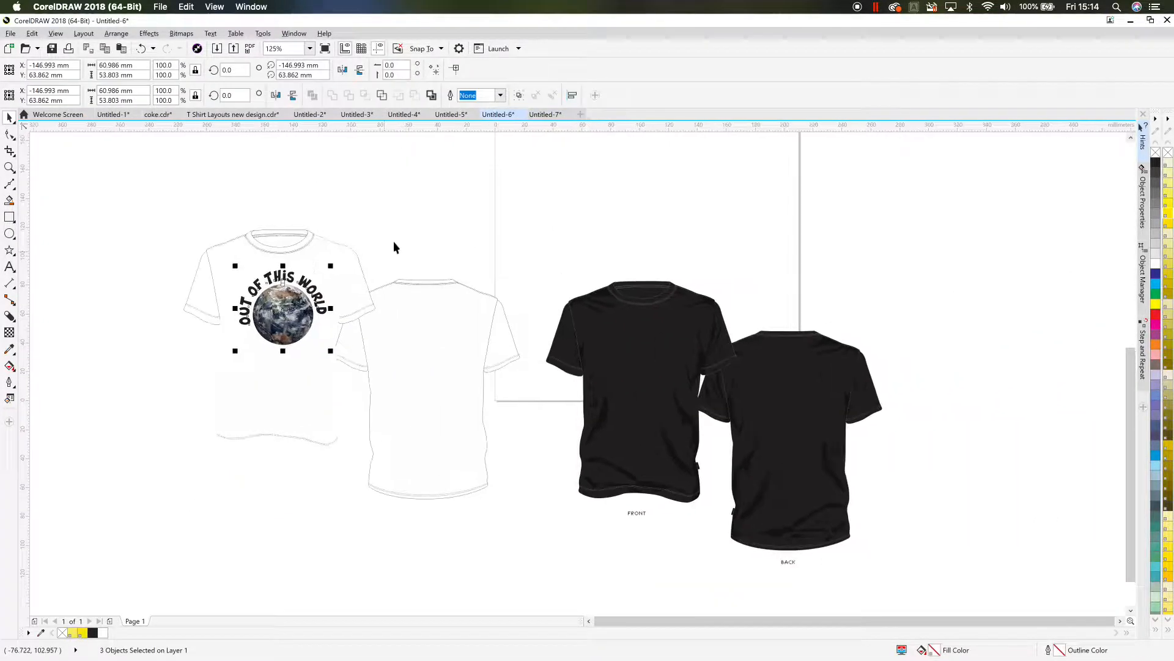
{"action": "left_click", "coordinate": [394, 241]}
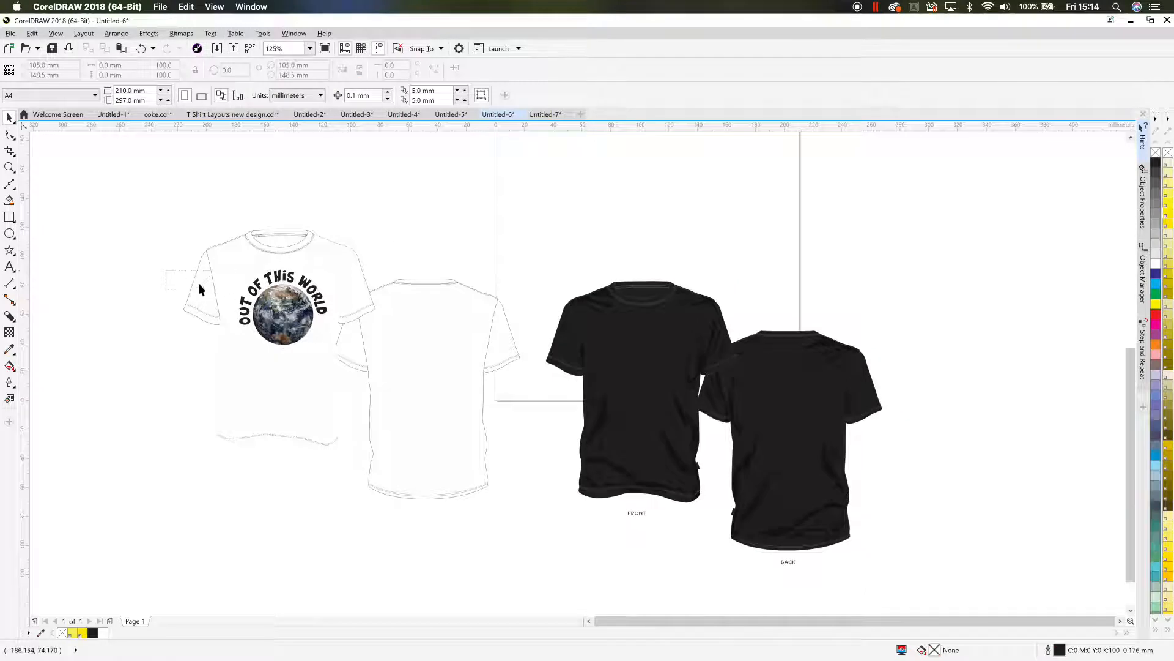
{"action": "left_click_drag", "start_coordinate": [171, 264], "coordinate": [329, 345]}
{"action": "left_click_drag", "start_coordinate": [276, 312], "coordinate": [638, 369]}
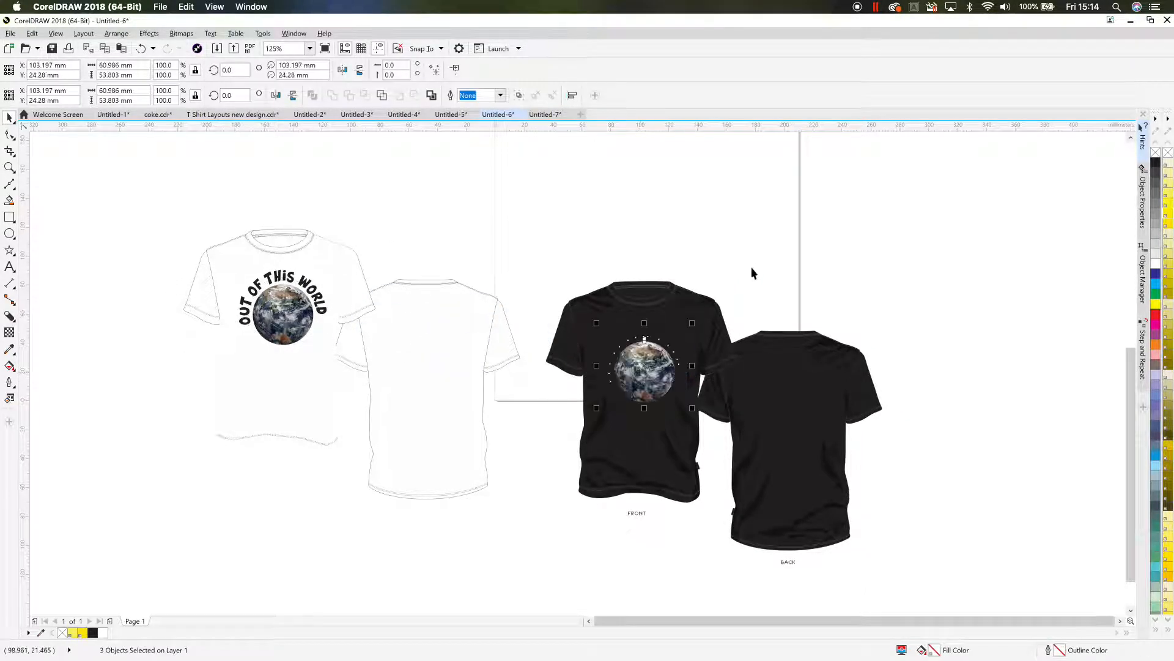
{"action": "left_click", "coordinate": [754, 270]}
- Try to fill the OUT OF THIS WORLD text on the black T-shirt with white directly, then undo the fill
{"action": "left_click", "coordinate": [652, 341]}
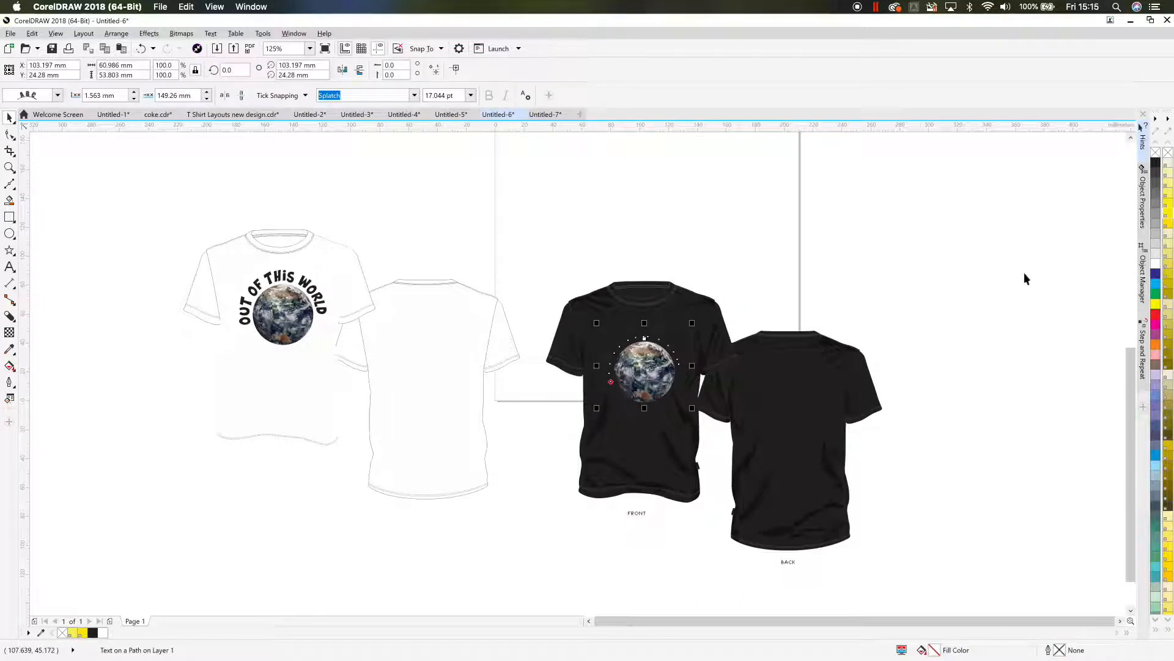
{"action": "left_click", "coordinate": [1156, 272]}
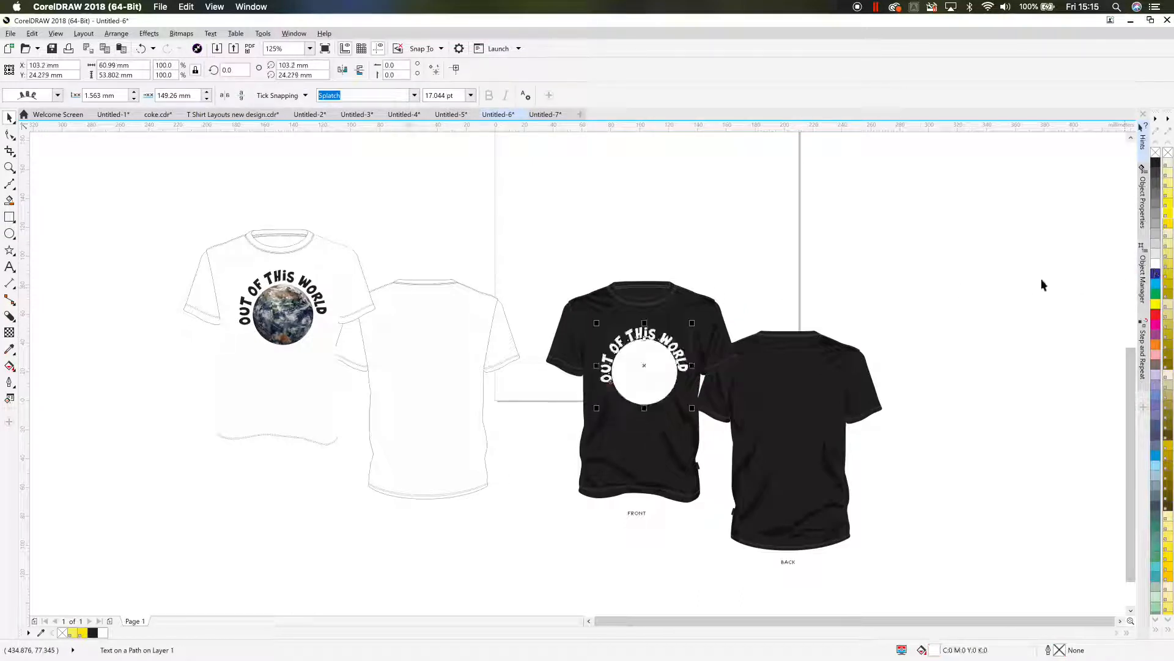
{"action": "key", "text": "Escape"}
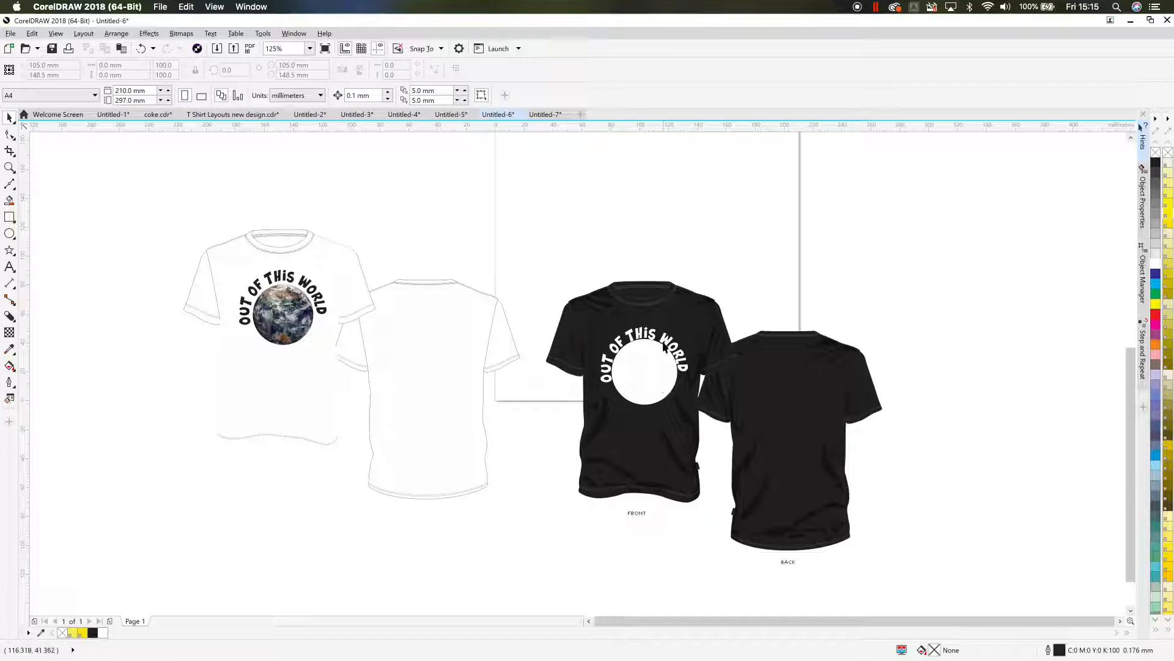
{"action": "key", "text": "ctrl+z"}
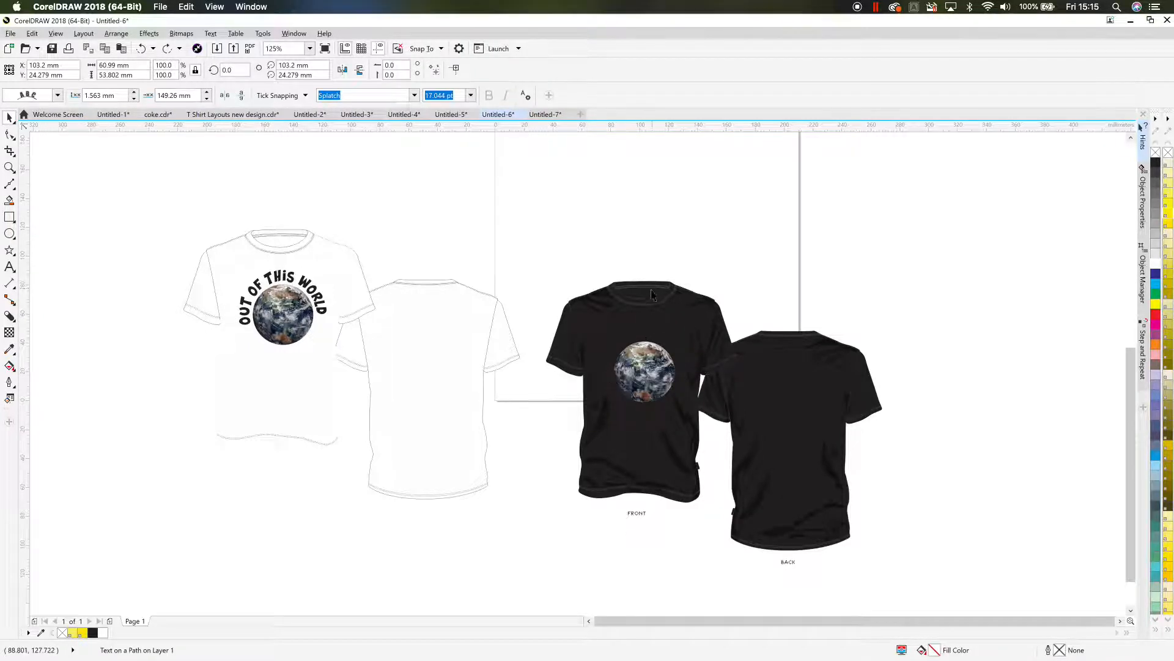
{"action": "key", "text": "Escape"}
- Examine how the curved text on the black T-shirt's chest is attached to its circular path around the globe
{"action": "scroll", "coordinate": [660, 326], "scroll_direction": "up", "scroll_amount": 1}
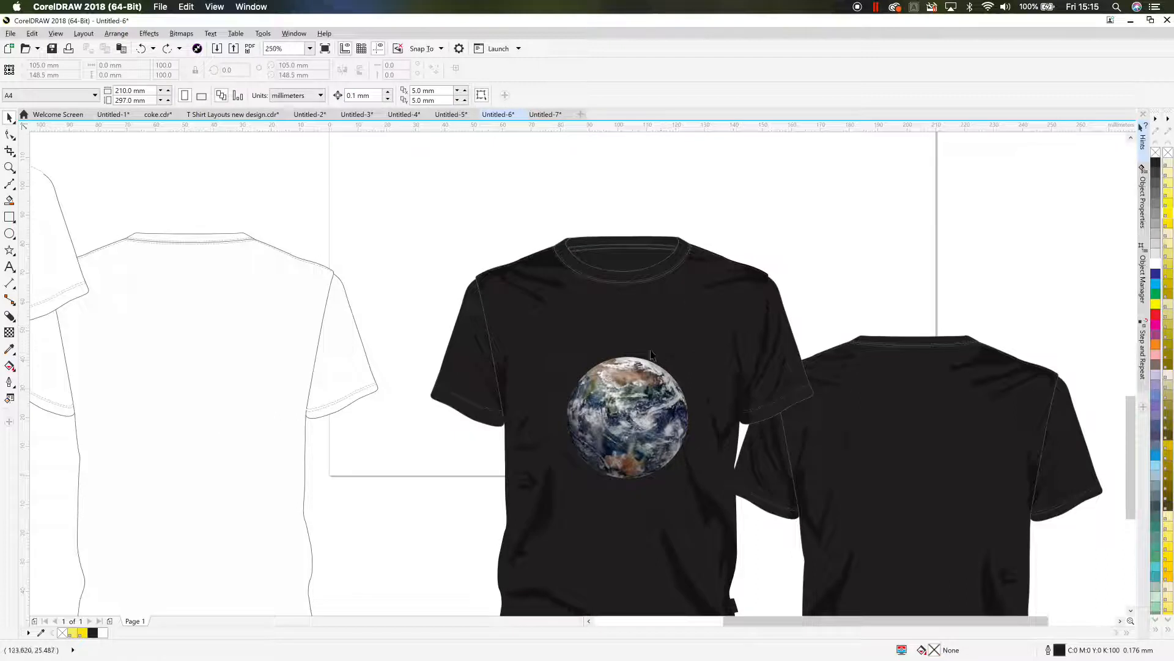
{"action": "left_click_drag", "start_coordinate": [698, 434], "coordinate": [701, 327]}
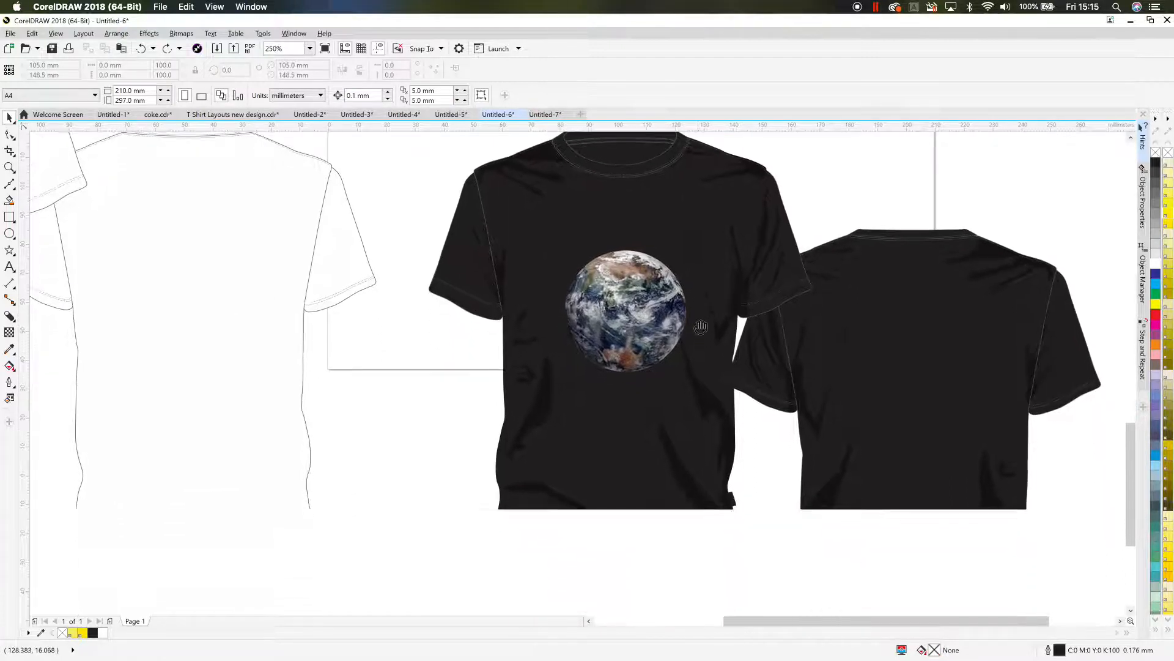
{"action": "left_click", "coordinate": [633, 246]}
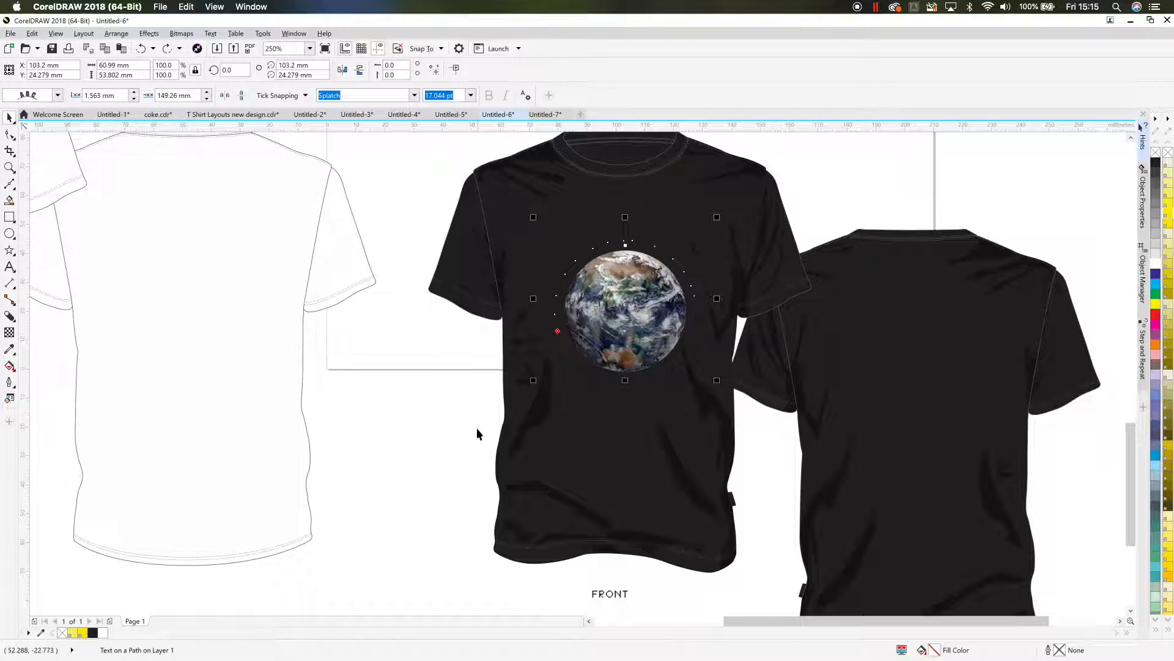
{"action": "left_click", "coordinate": [480, 394]}
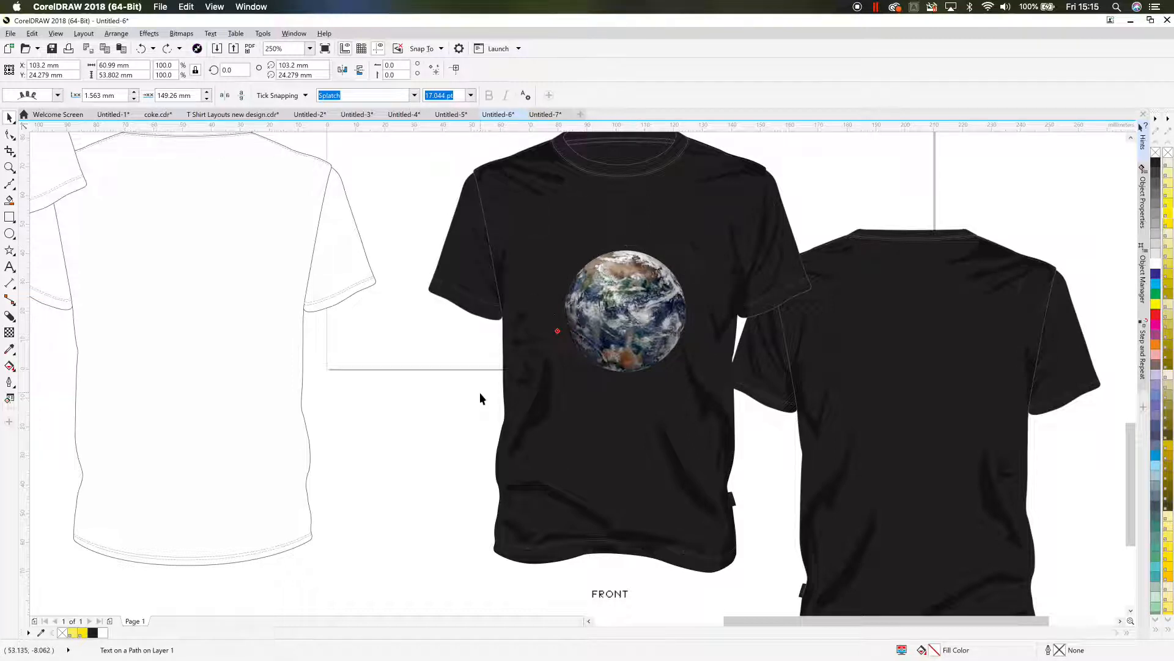
{"action": "left_click", "coordinate": [562, 345]}
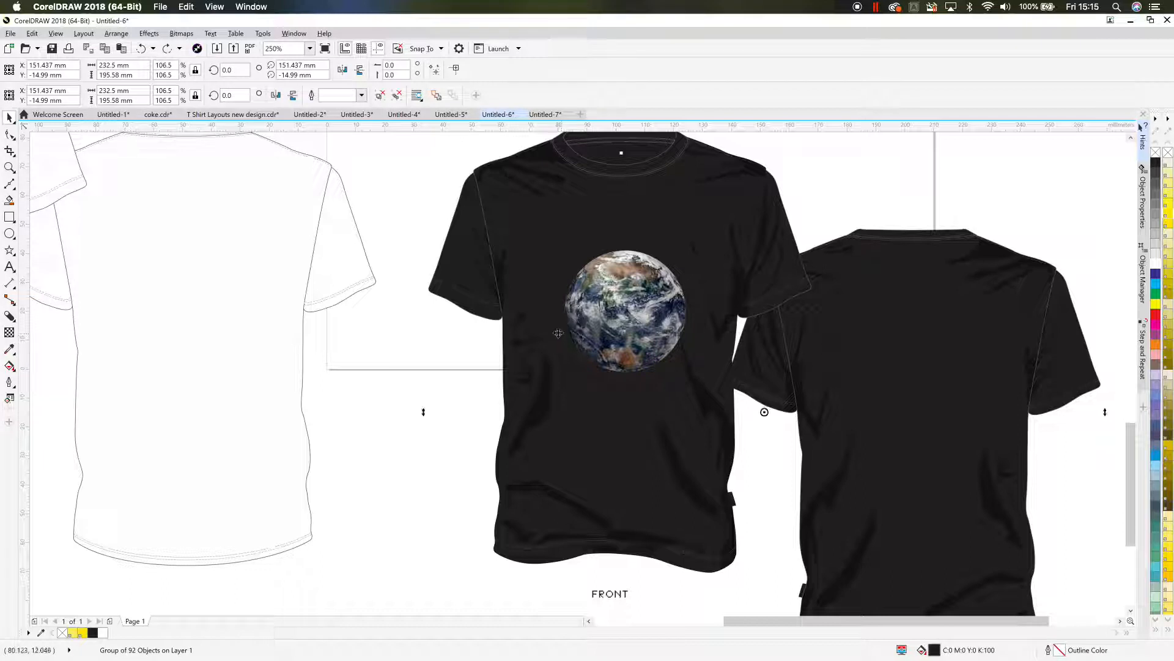
{"action": "left_click", "coordinate": [450, 384]}
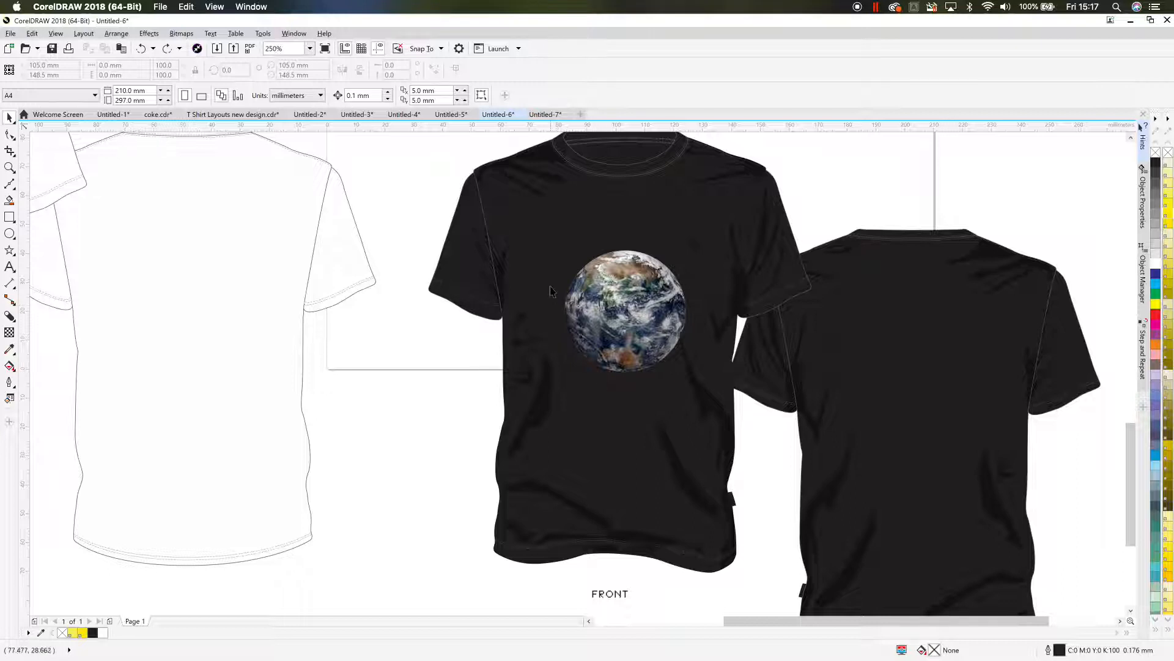
{"action": "left_click", "coordinate": [561, 285]}
{"action": "left_click", "coordinate": [816, 193]}
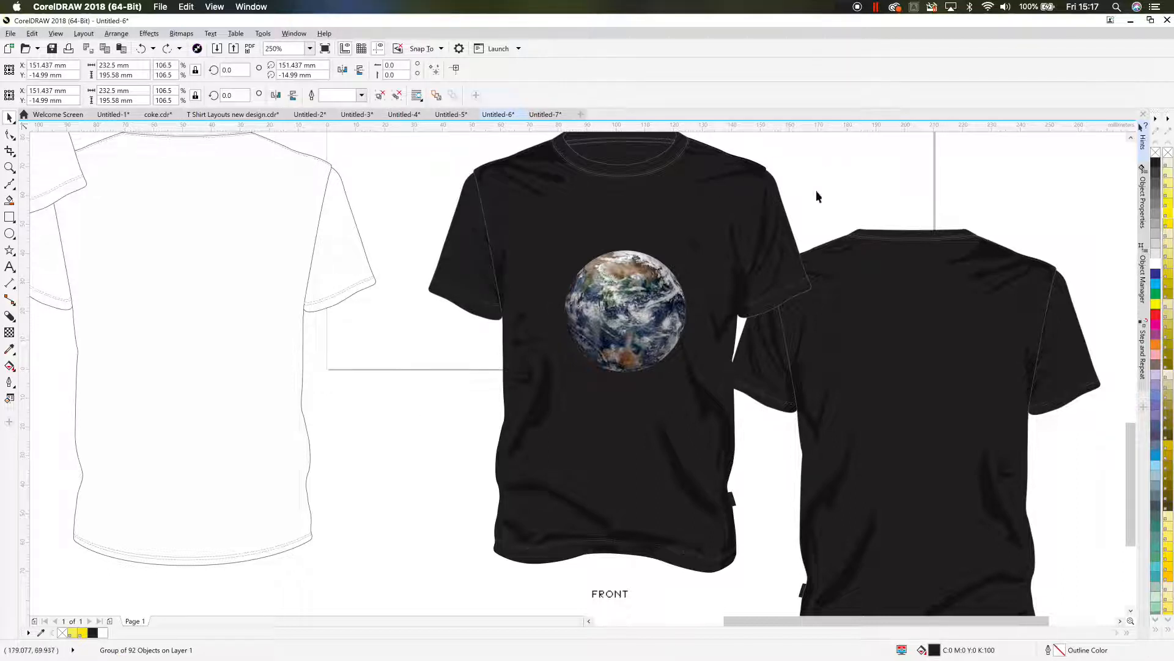
{"action": "left_click", "coordinate": [672, 271]}
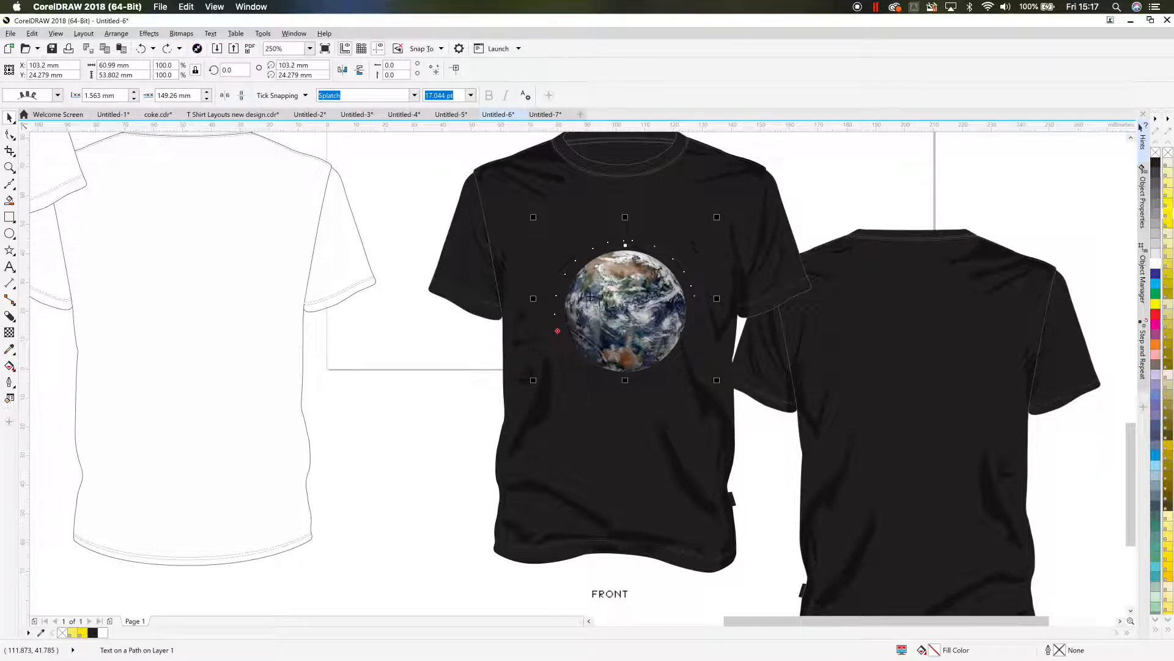
{"action": "left_click", "coordinate": [806, 190]}
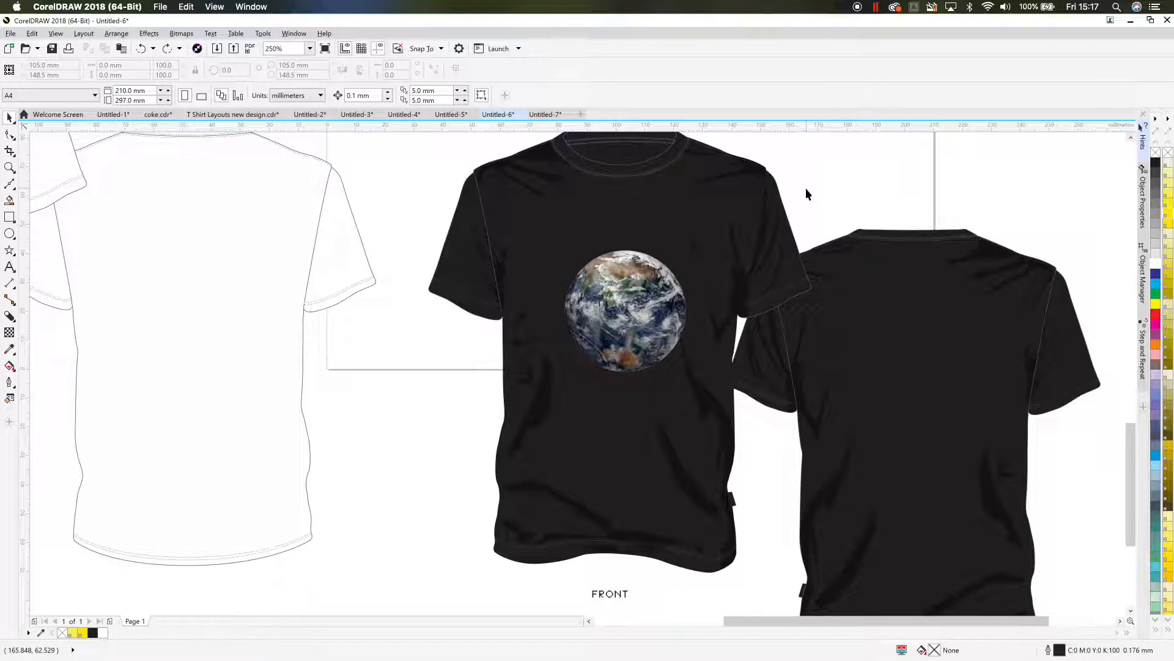
- Break the curved text on the black T-shirt apart from its circular path and delete the separate circle
{"action": "left_click", "coordinate": [652, 251]}
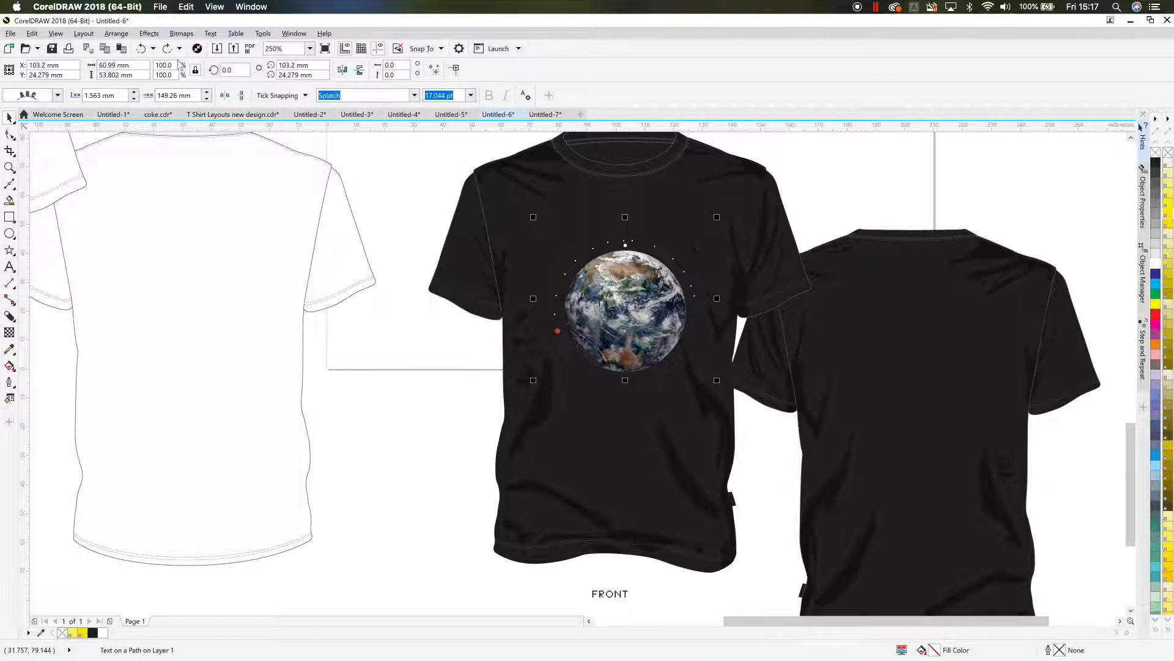
{"action": "left_click", "coordinate": [116, 33]}
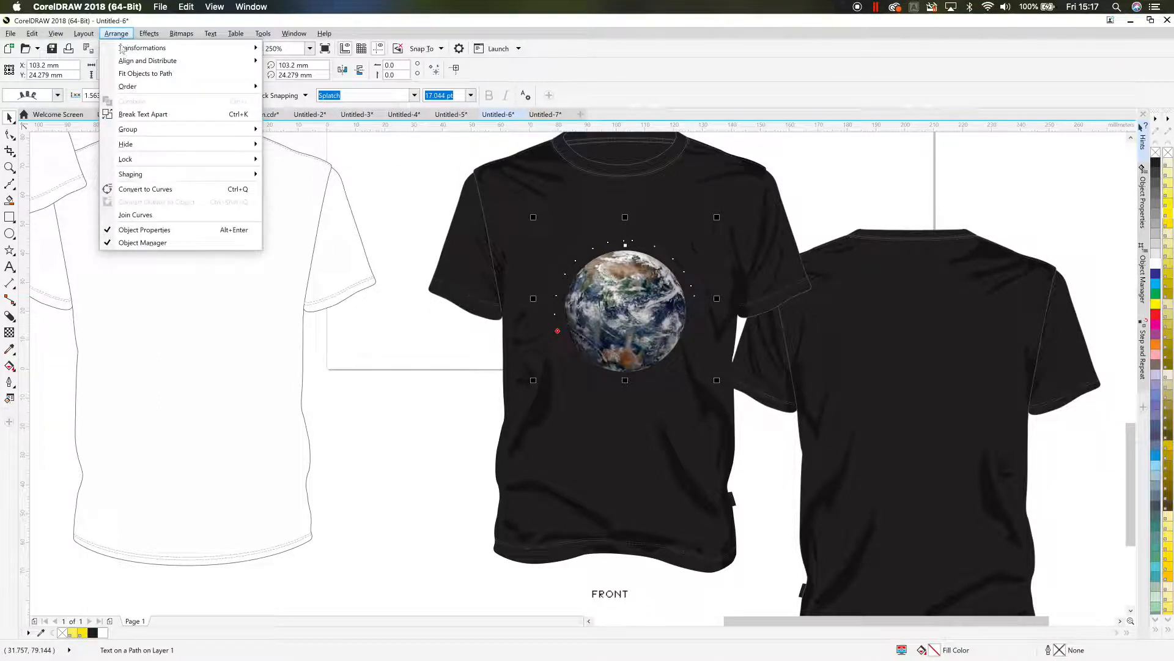
{"action": "left_click", "coordinate": [184, 115]}
{"action": "left_click", "coordinate": [409, 171]}
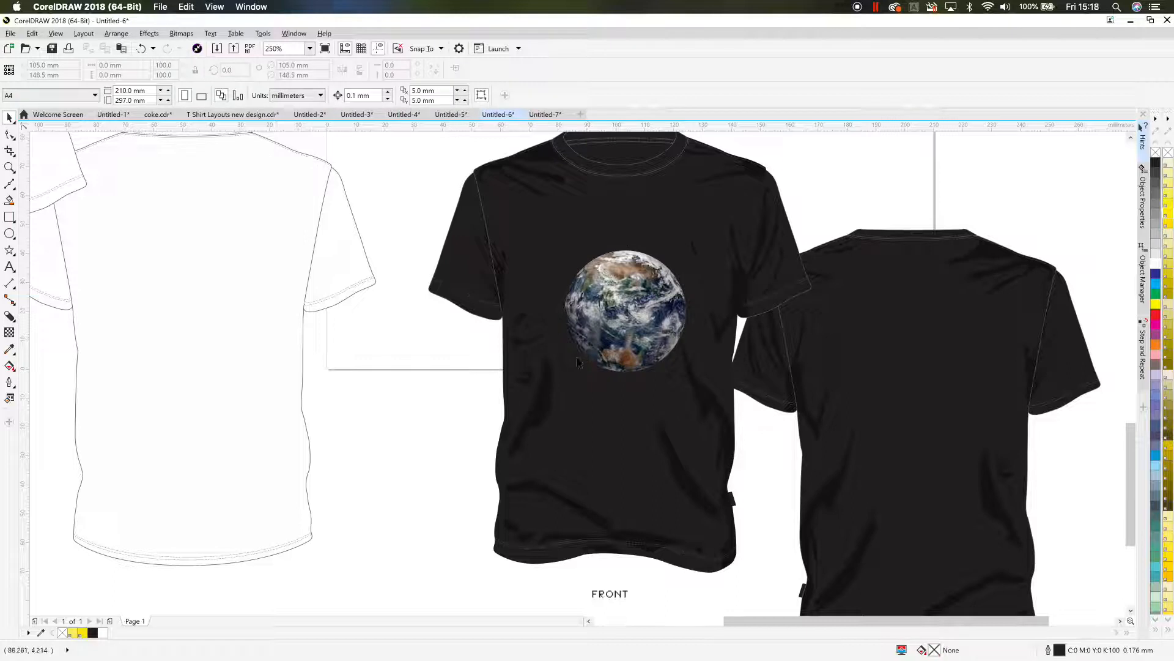
{"action": "left_click_drag", "start_coordinate": [586, 361], "coordinate": [573, 366]}
- Fill the detached OUT OF THIS WORLD text on the black T-shirt with white
{"action": "left_click", "coordinate": [648, 241]}
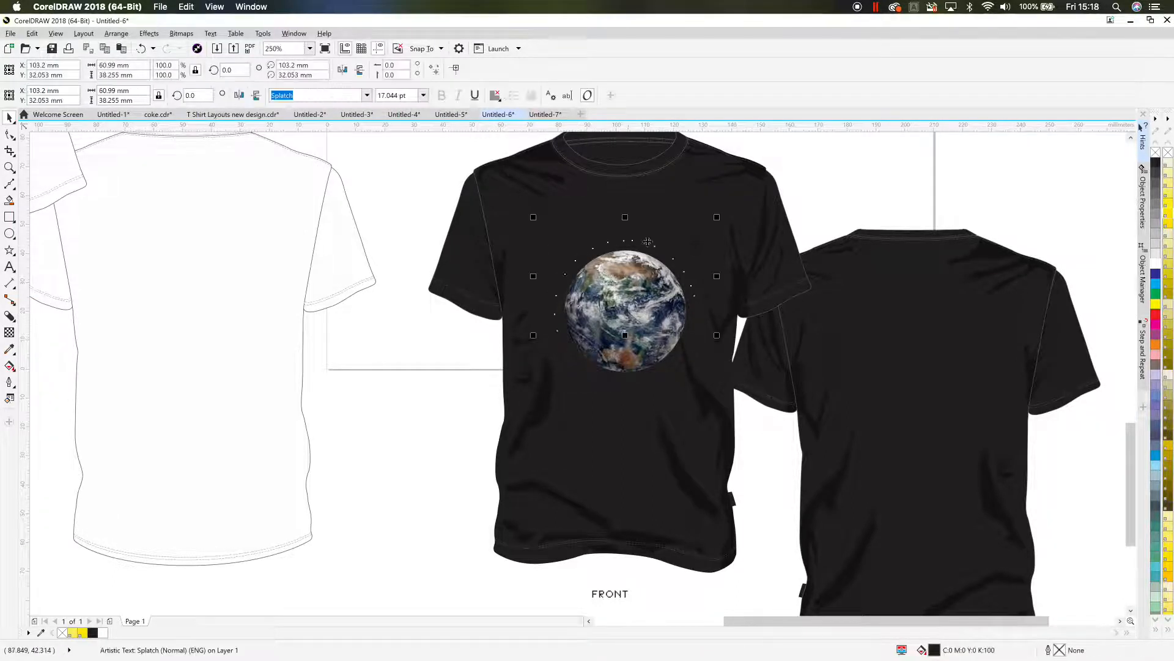
{"action": "left_click", "coordinate": [1159, 266]}
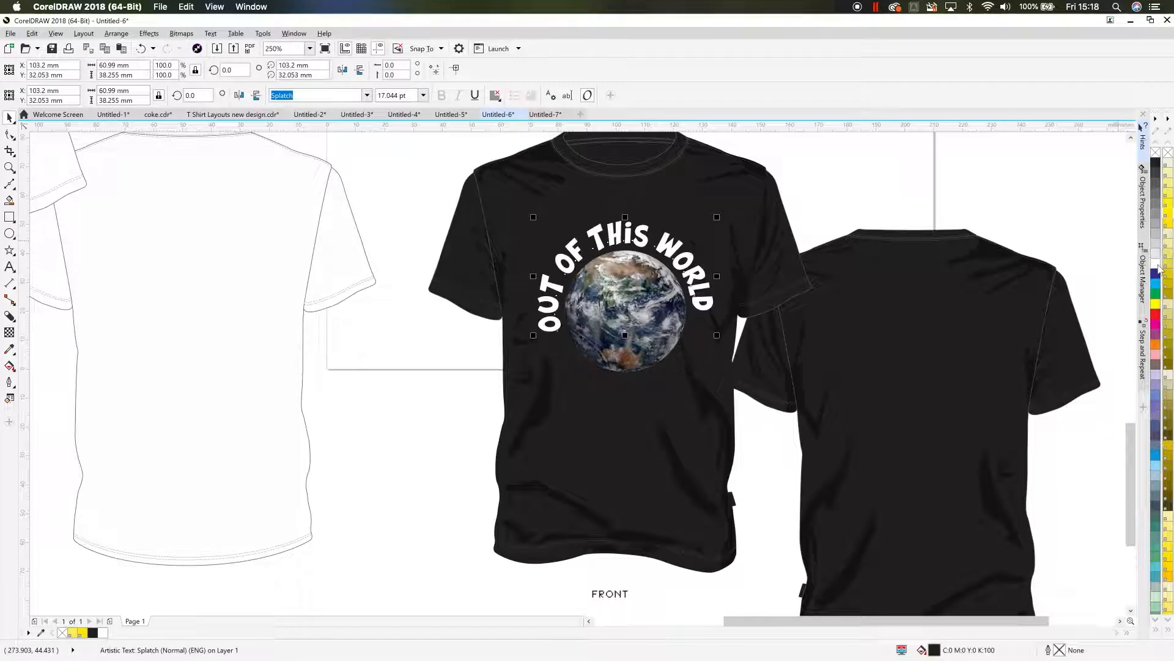
{"action": "left_click", "coordinate": [854, 172]}
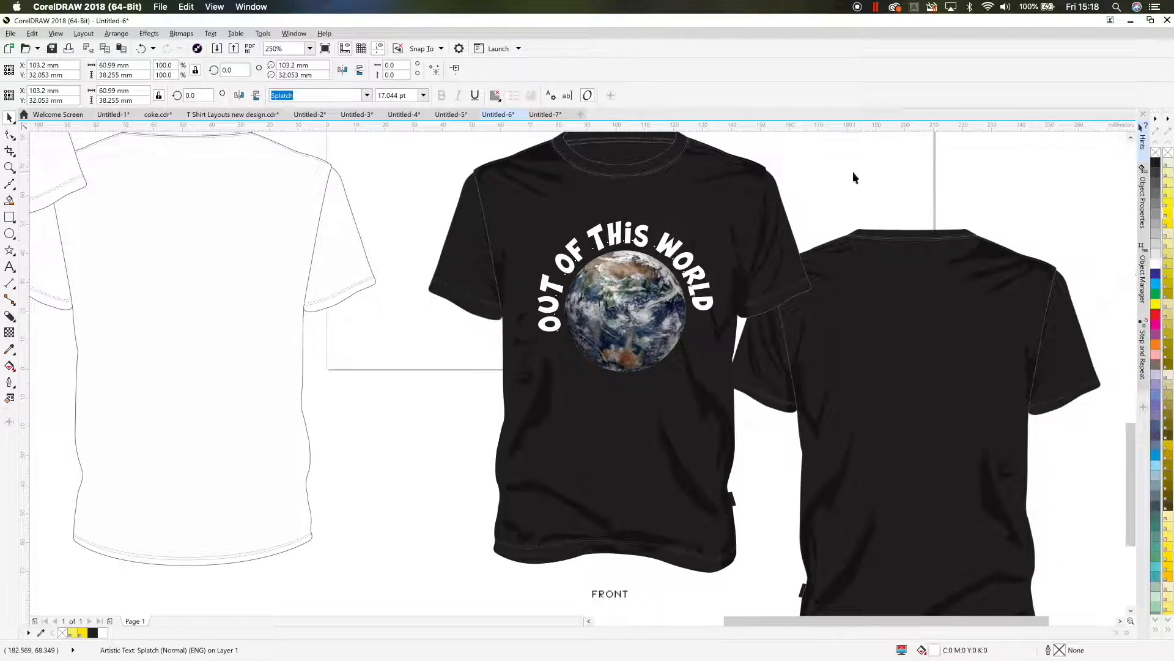
{"action": "left_click", "coordinate": [601, 299]}
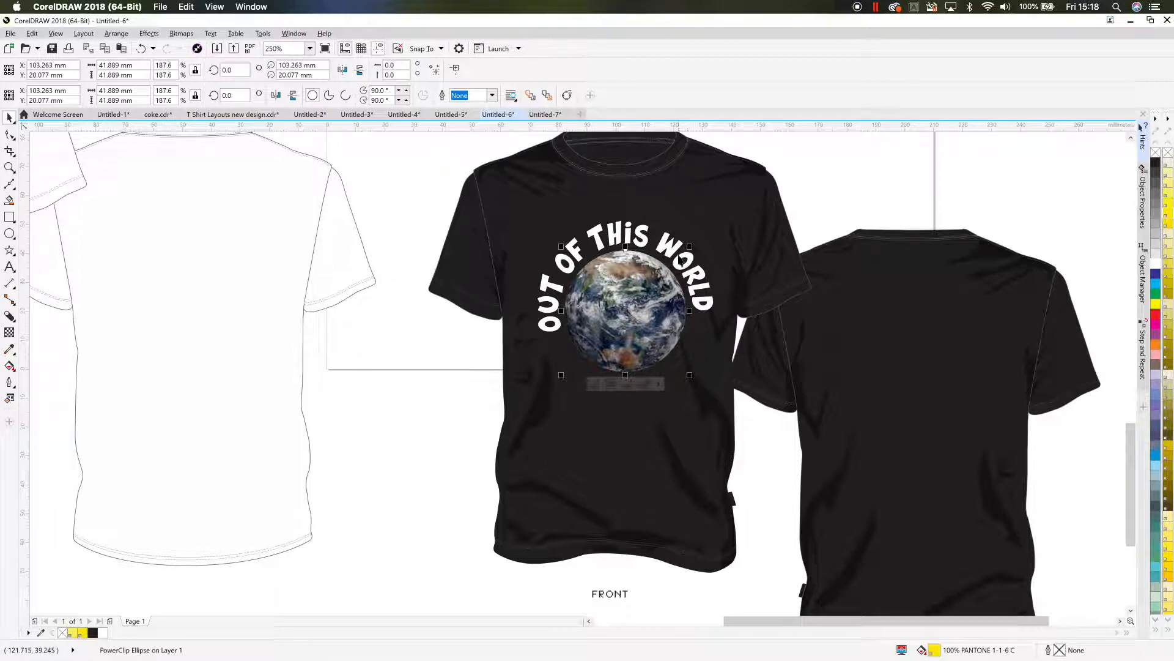
{"action": "left_click", "coordinate": [831, 181]}
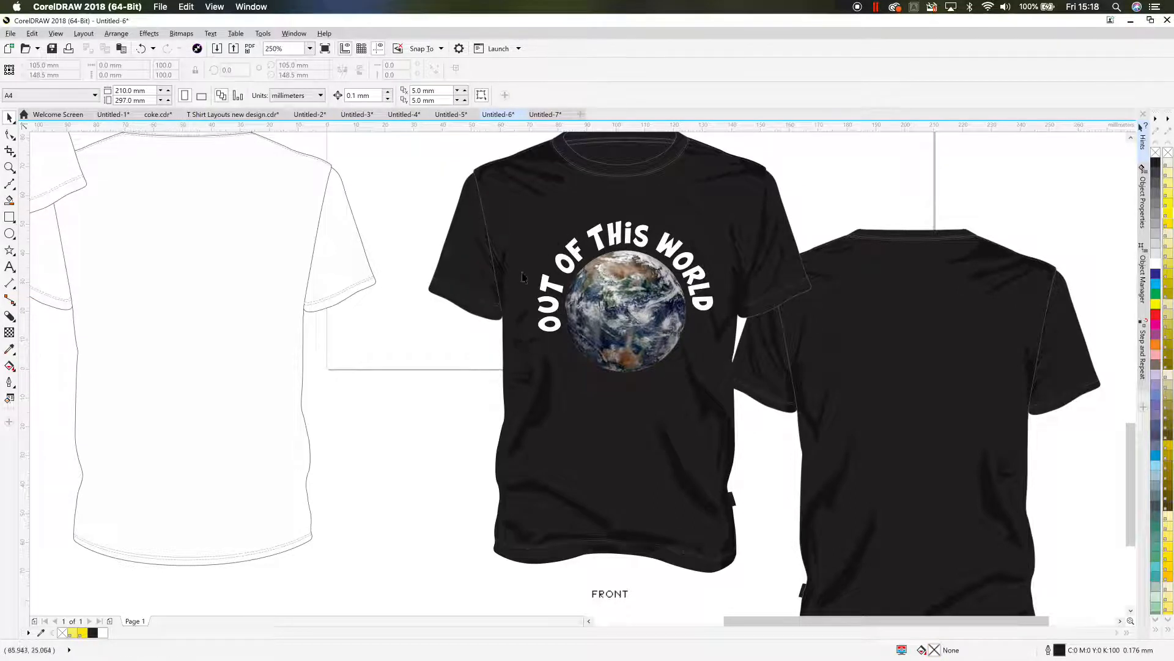
- Copy the white text and globe from the black T-shirt into a new document and place them on the upper part of the page
{"action": "left_click_drag", "start_coordinate": [423, 195], "coordinate": [732, 381]}
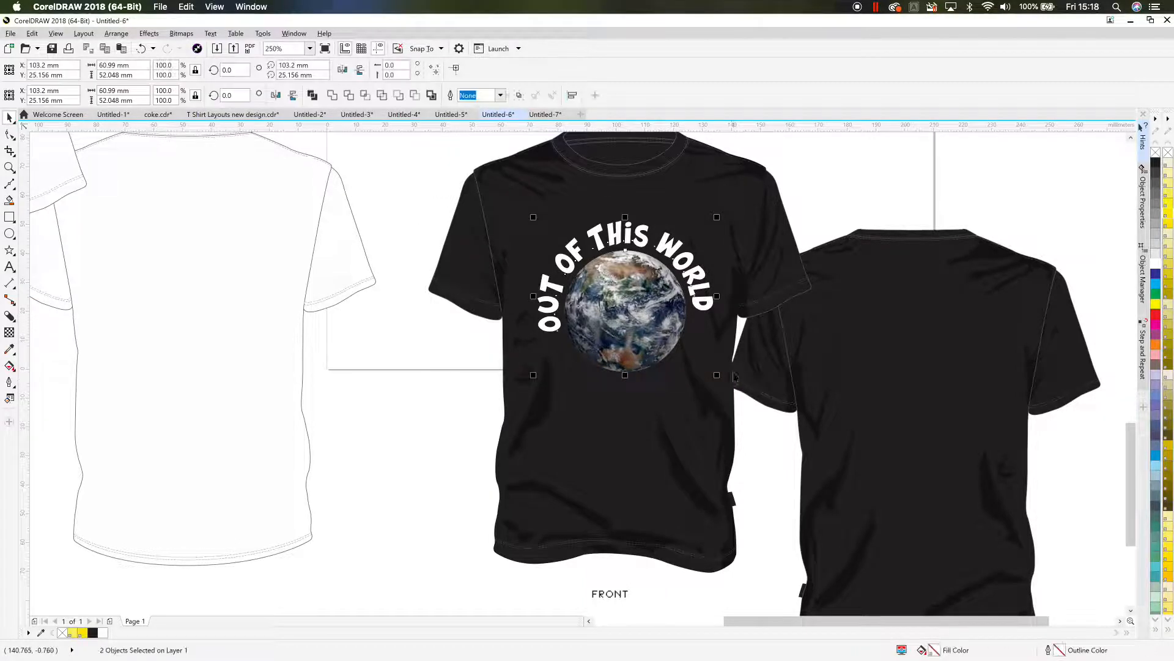
{"action": "left_click", "coordinate": [804, 209]}
{"action": "scroll", "coordinate": [651, 261], "scroll_direction": "up", "scroll_amount": 2}
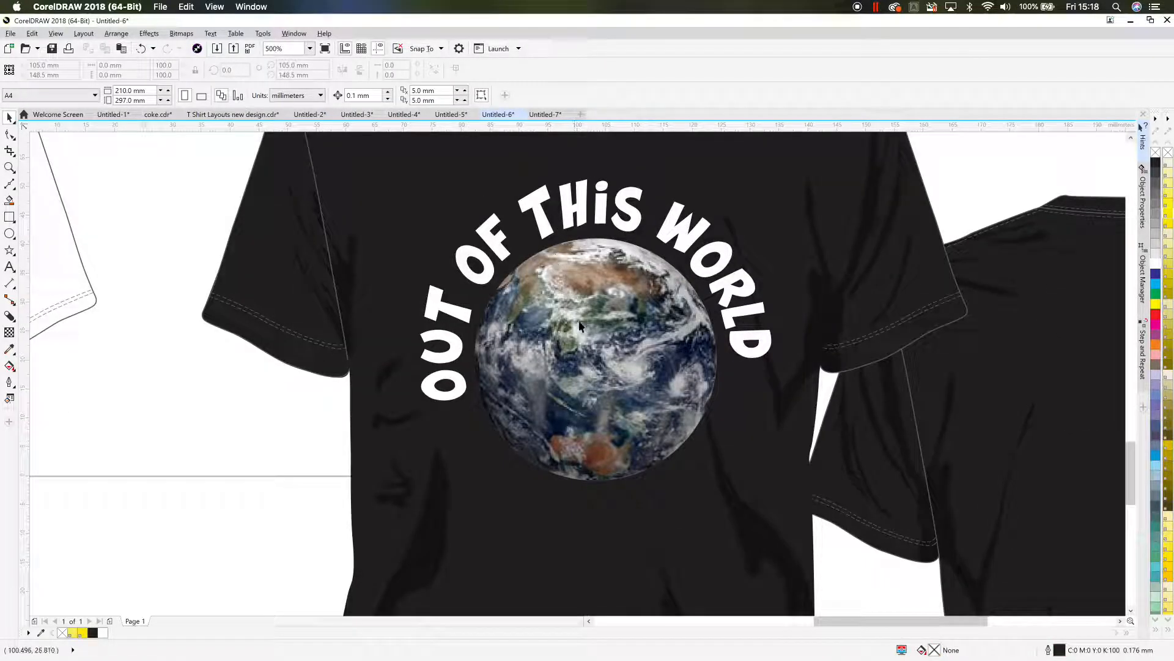
{"action": "scroll", "coordinate": [578, 320], "scroll_direction": "down", "scroll_amount": 2}
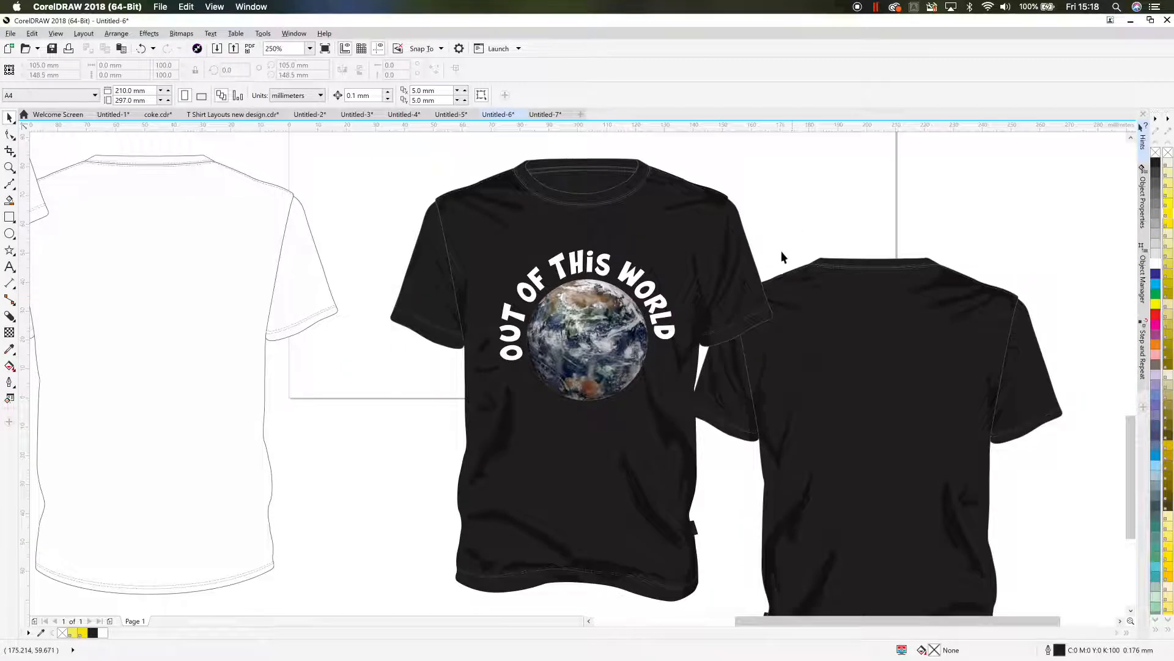
{"action": "left_click_drag", "start_coordinate": [519, 408], "coordinate": [475, 422]}
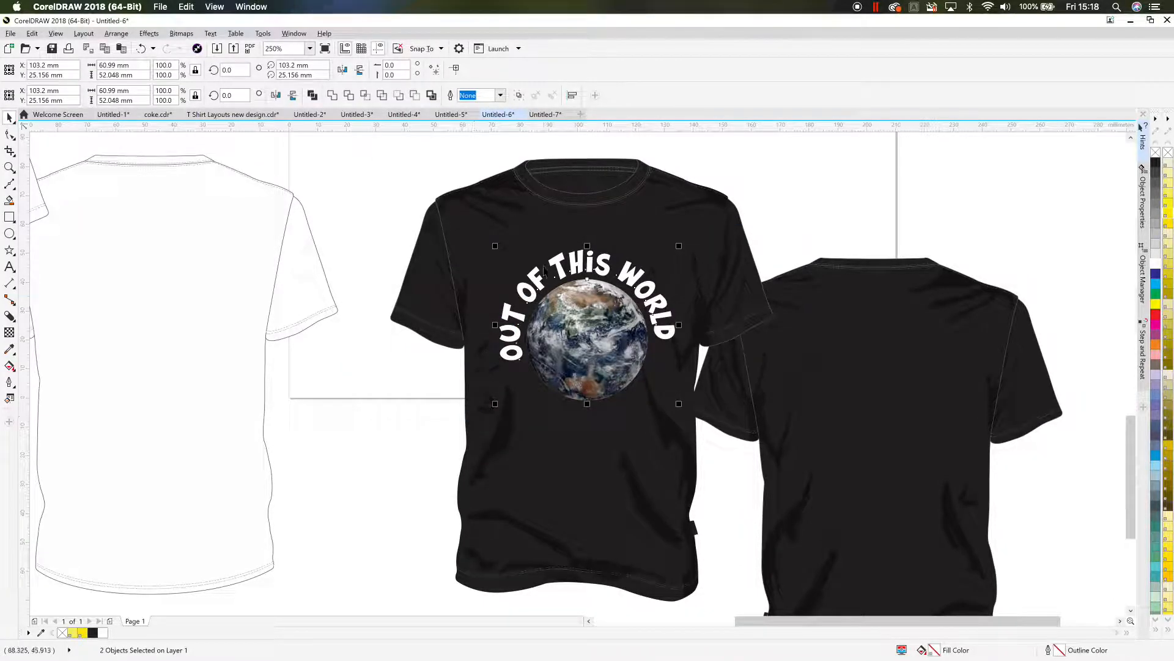
{"action": "left_click", "coordinate": [581, 115]}
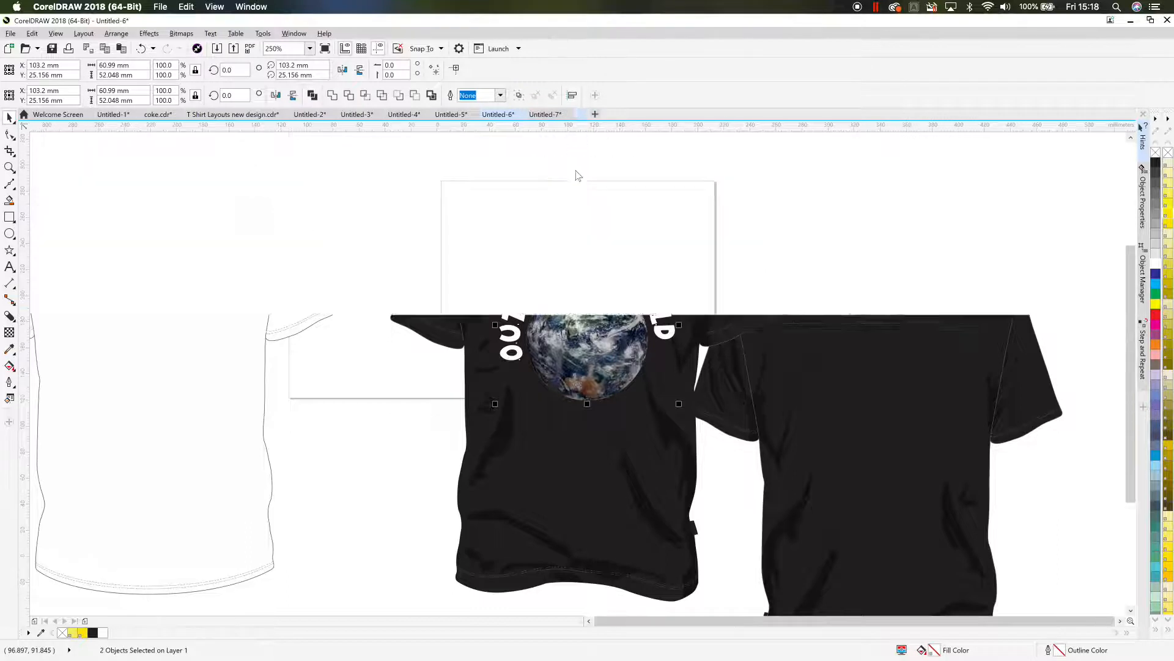
{"action": "key", "text": "ctrl+v"}
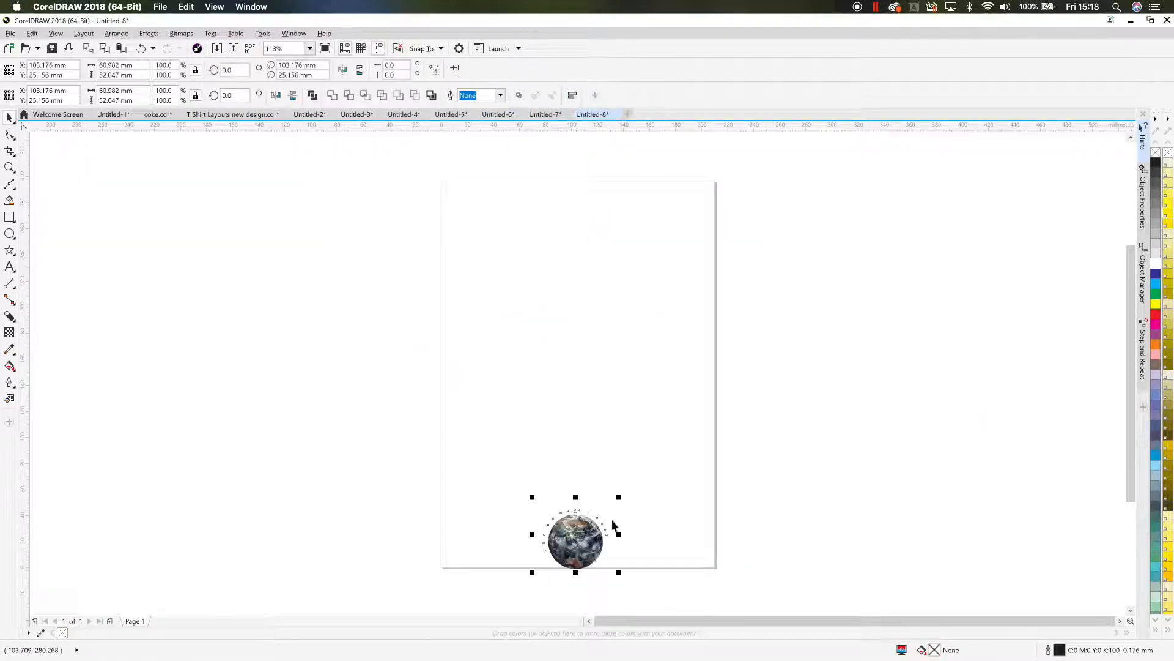
{"action": "left_click_drag", "start_coordinate": [563, 438], "coordinate": [537, 314]}
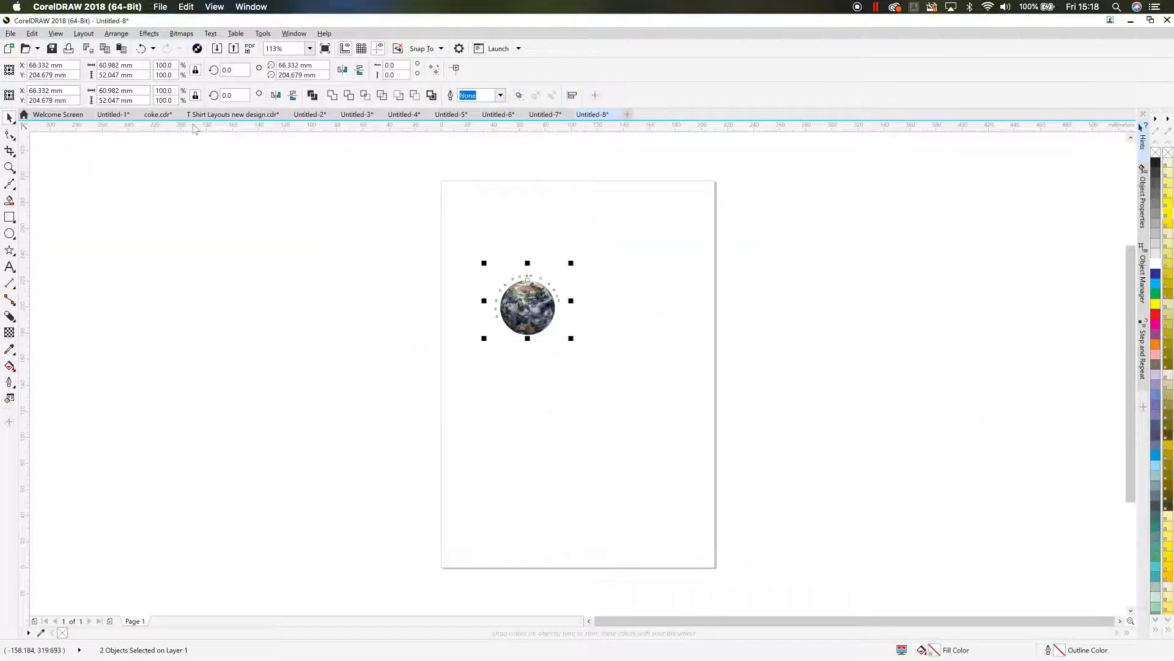
- Scale the text and globe design proportionally to a width of 200 mm
{"action": "left_click_drag", "start_coordinate": [146, 90], "coordinate": [98, 91]}
{"action": "type", "text": "200"}
{"action": "key", "text": "Return"}
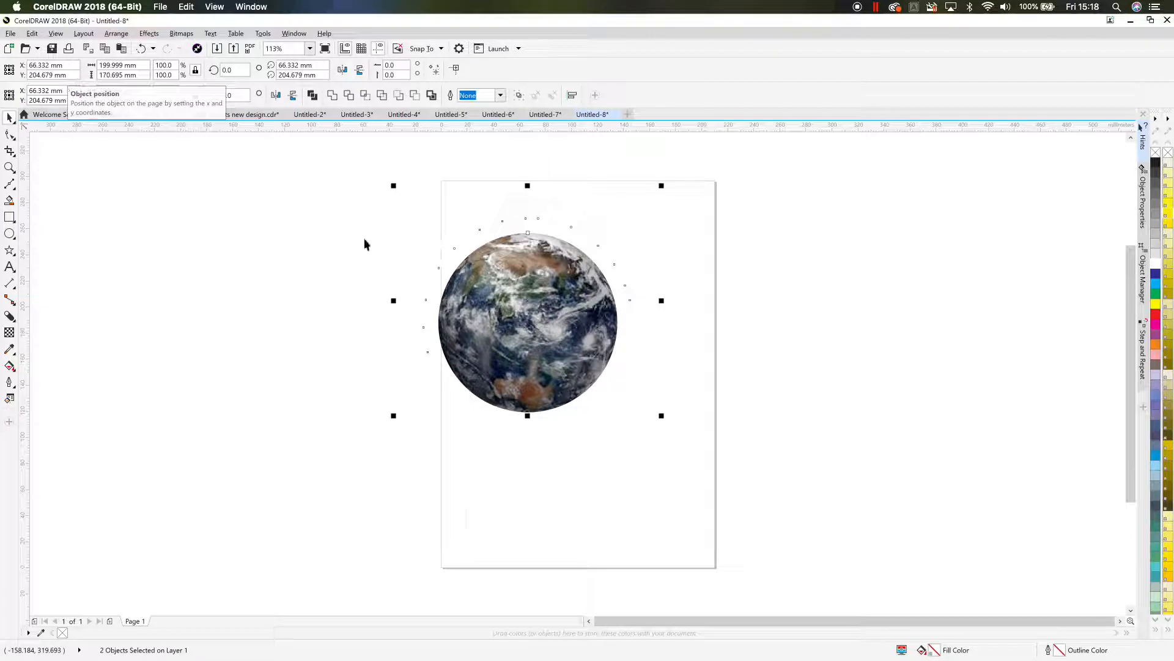
- Move the enlarged design to the middle of the upper page and give it a black outline
{"action": "left_click_drag", "start_coordinate": [334, 175], "coordinate": [690, 507]}
{"action": "left_click_drag", "start_coordinate": [512, 329], "coordinate": [575, 337]}
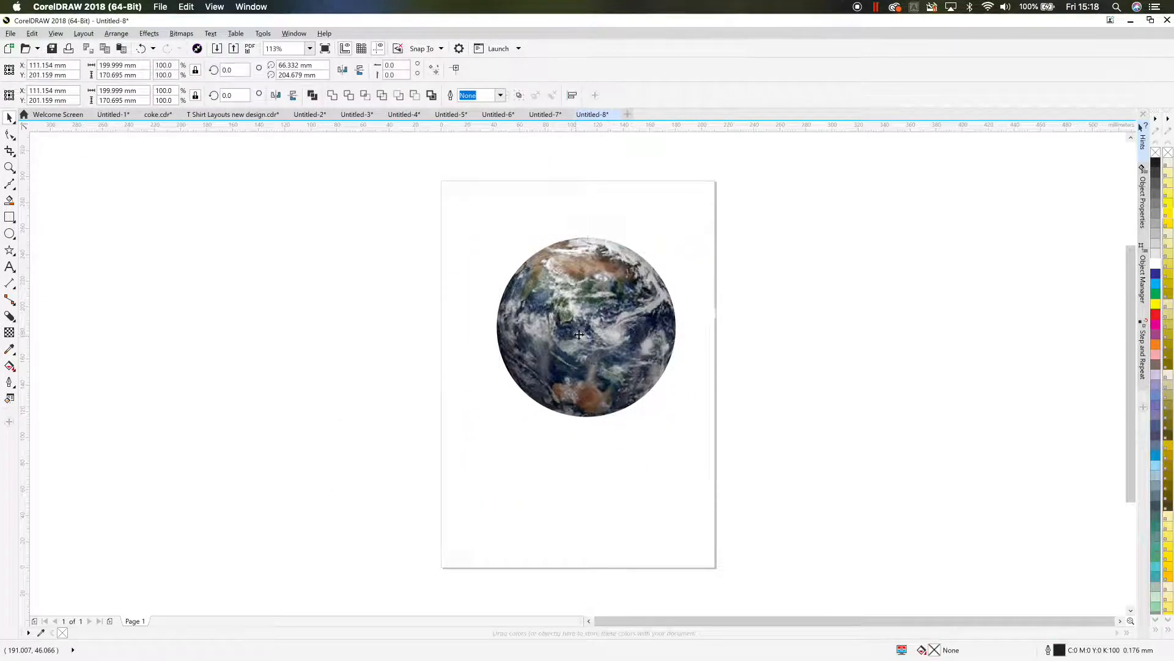
{"action": "right_click", "coordinate": [1154, 164]}
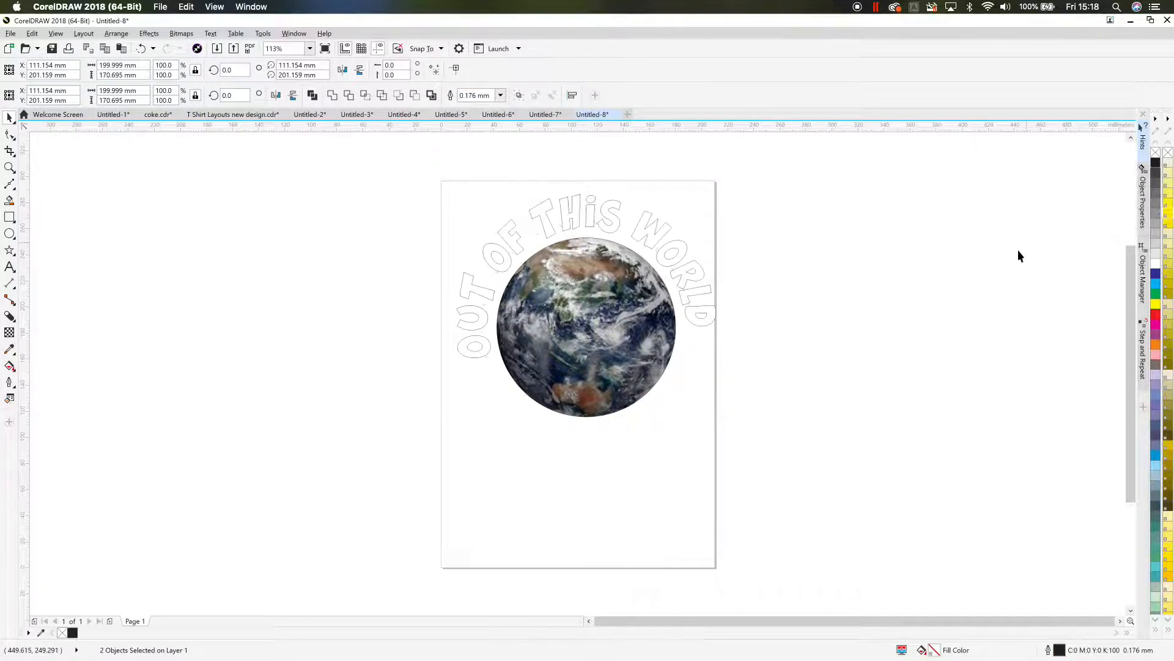
{"action": "left_click", "coordinate": [735, 381]}
- Set the curved text's rotation centre on the globe's centre and rotate the text clockwise to about 355.5 degrees
{"action": "left_click", "coordinate": [703, 318]}
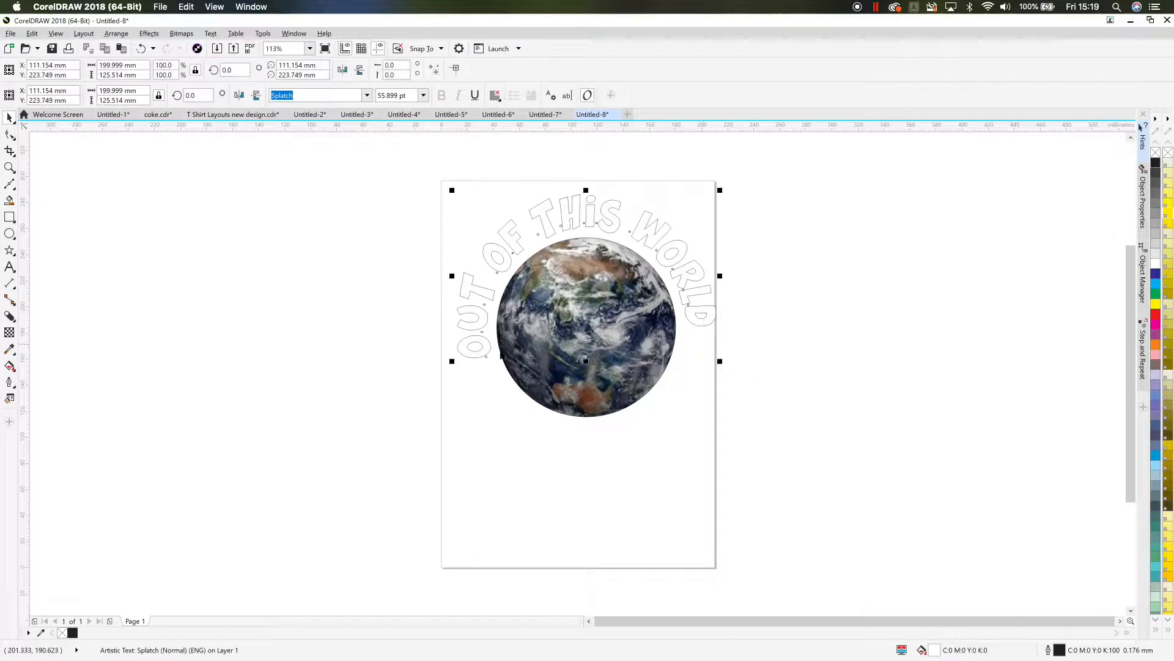
{"action": "left_click", "coordinate": [694, 315]}
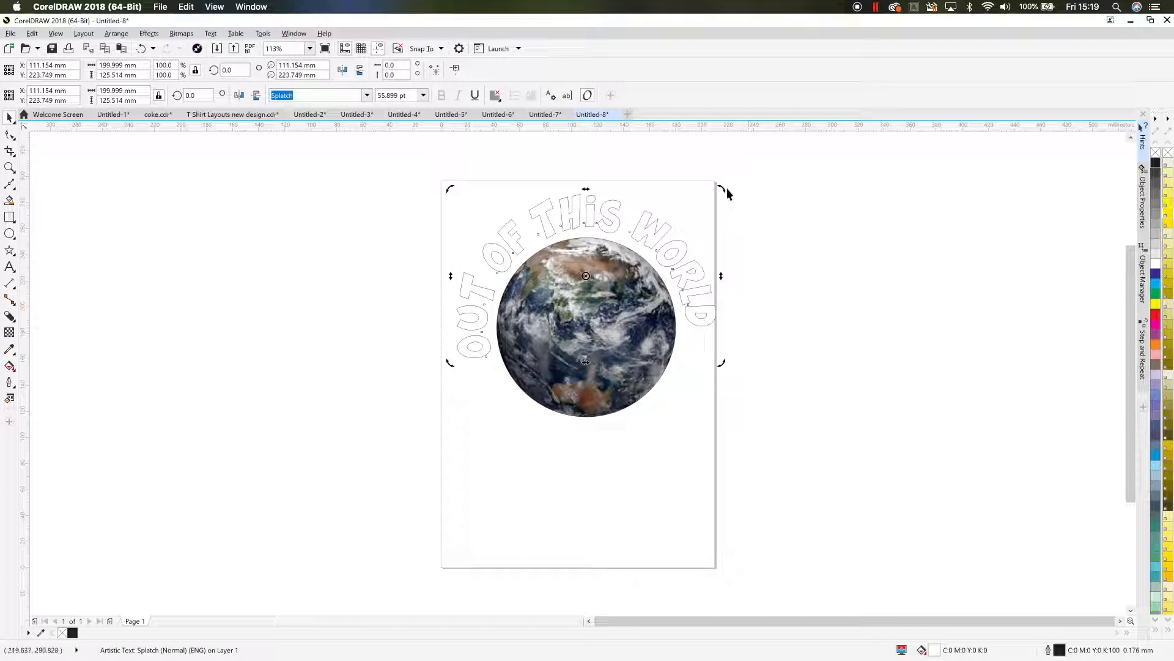
{"action": "left_click_drag", "start_coordinate": [725, 188], "coordinate": [721, 189]}
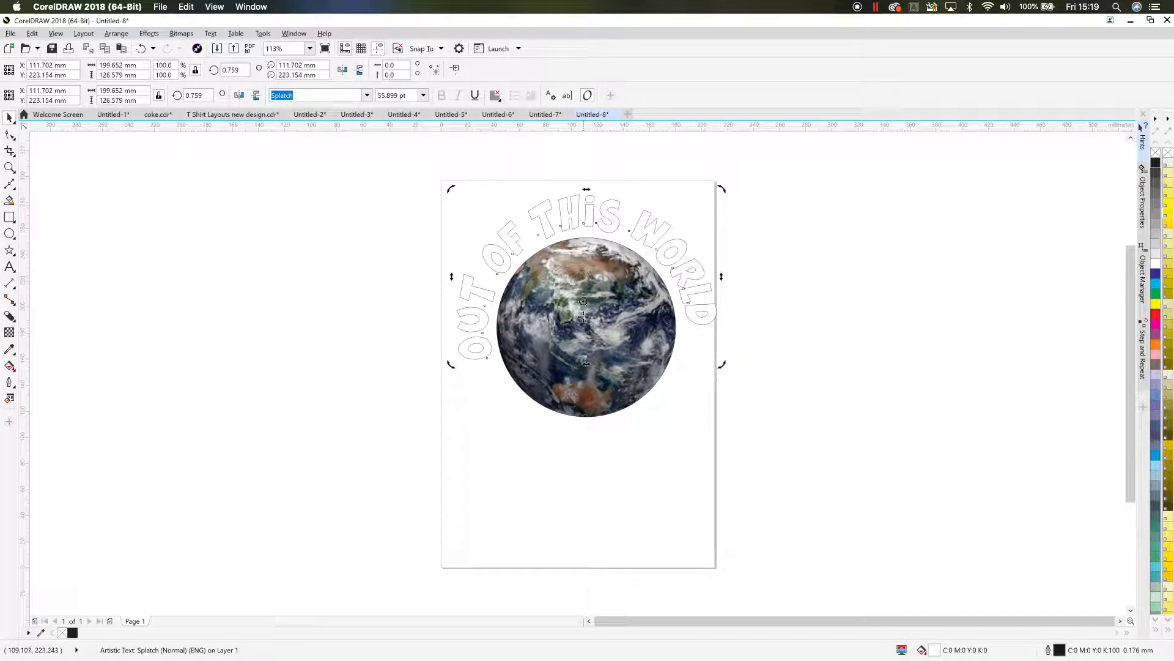
{"action": "left_click_drag", "start_coordinate": [586, 328], "coordinate": [588, 325]}
{"action": "left_click_drag", "start_coordinate": [722, 188], "coordinate": [729, 204]}
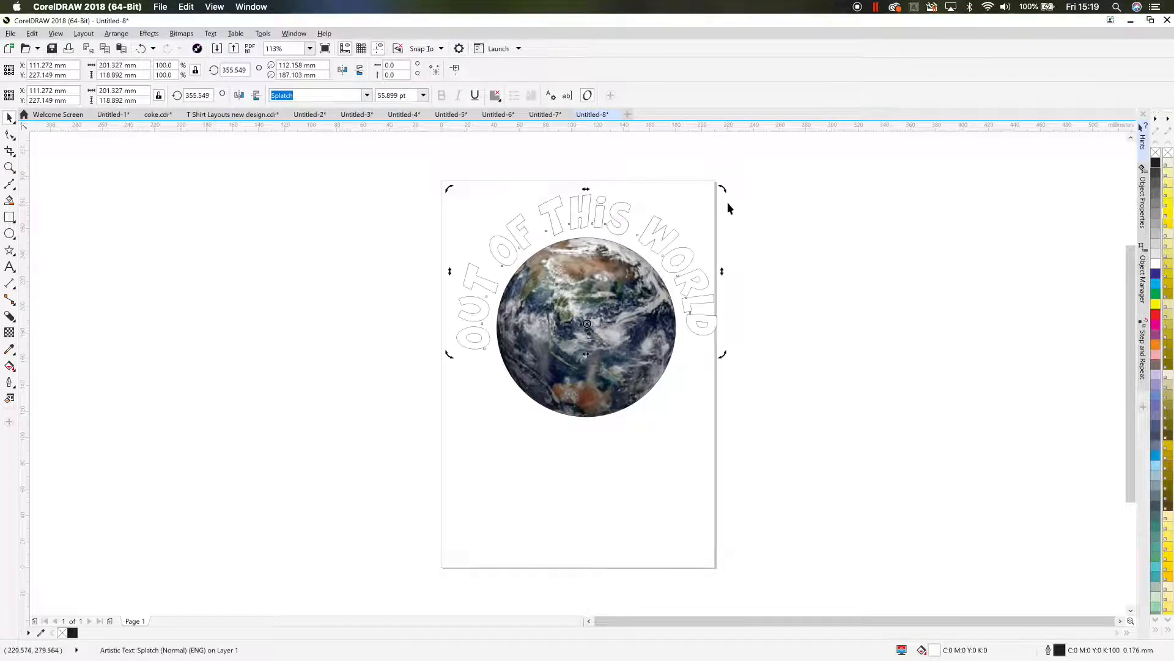
{"action": "left_click", "coordinate": [411, 193]}
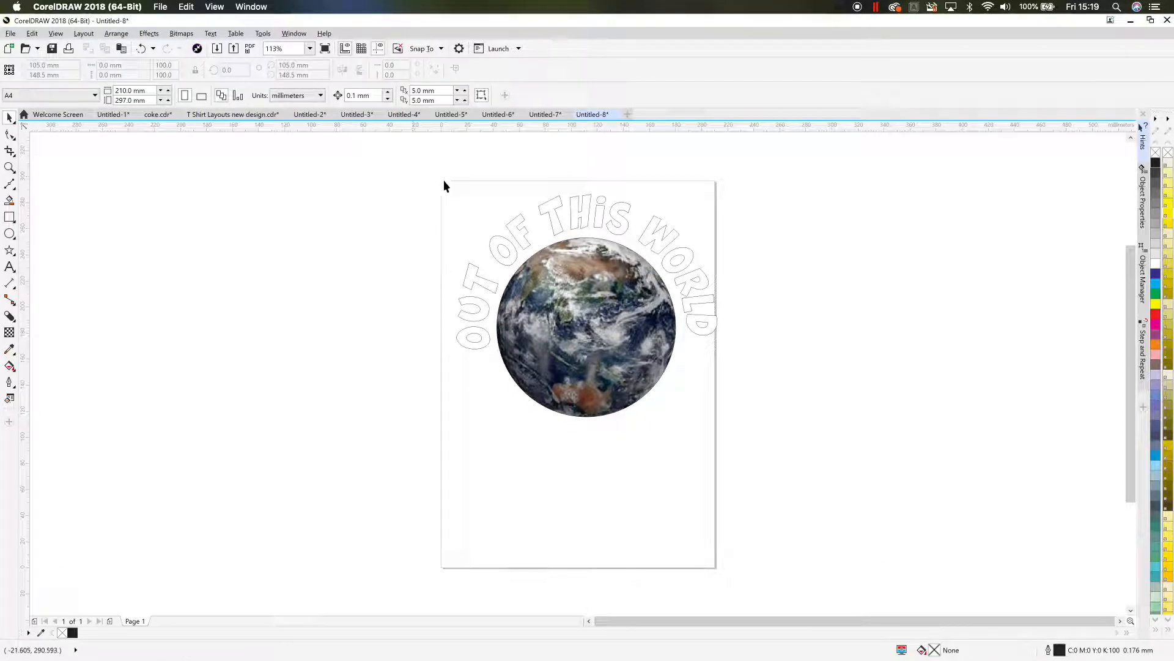
{"action": "left_click", "coordinate": [521, 235]}
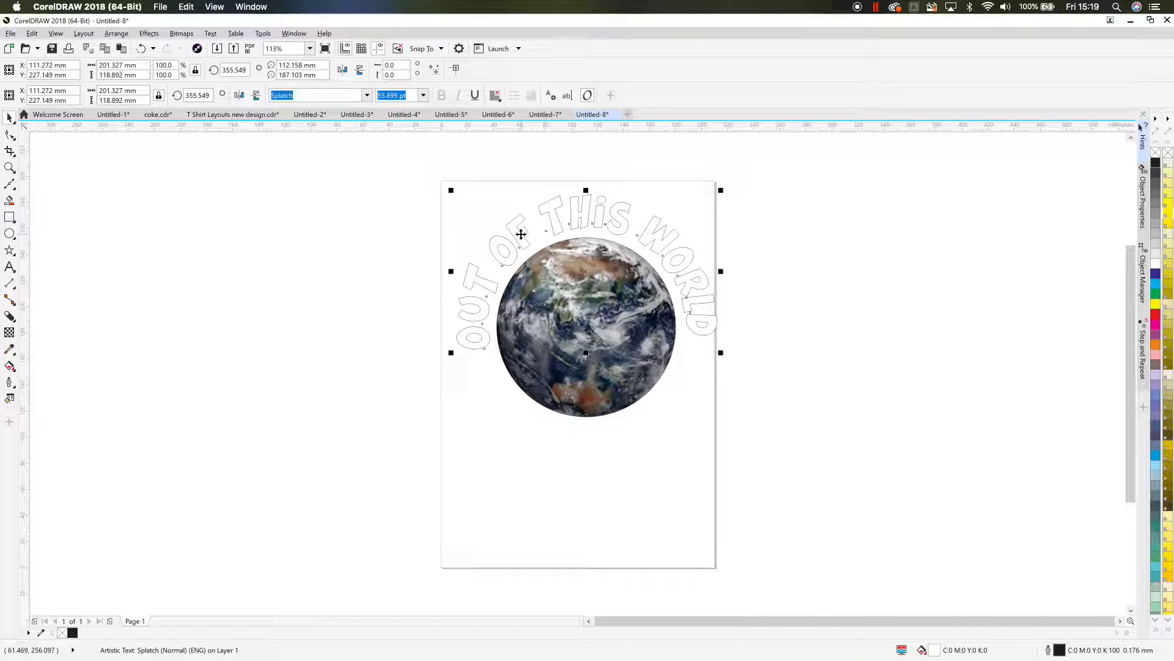
{"action": "left_click", "coordinate": [706, 381]}
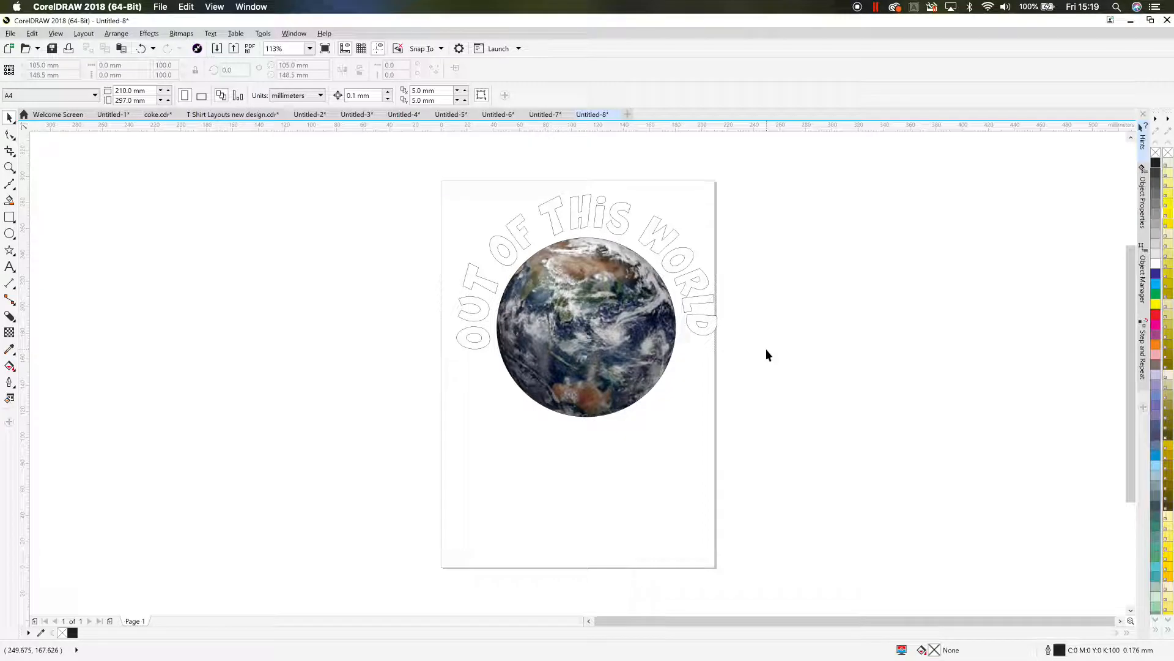
{"action": "left_click_drag", "start_coordinate": [410, 176], "coordinate": [750, 427]}
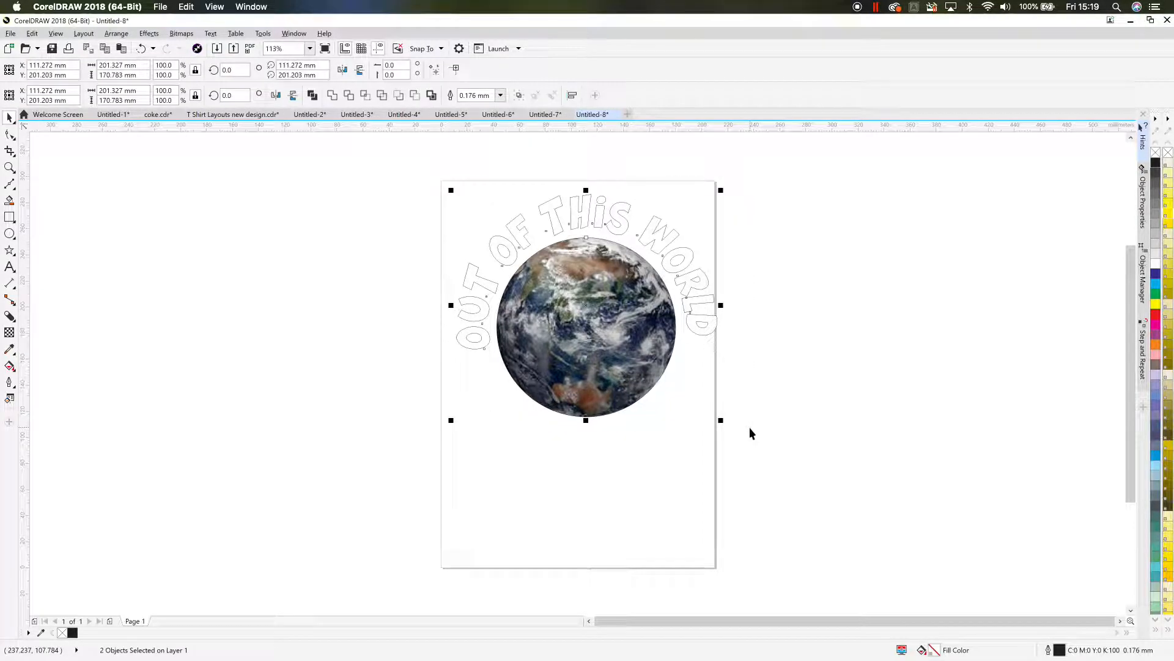
{"action": "left_click", "coordinate": [750, 427]}
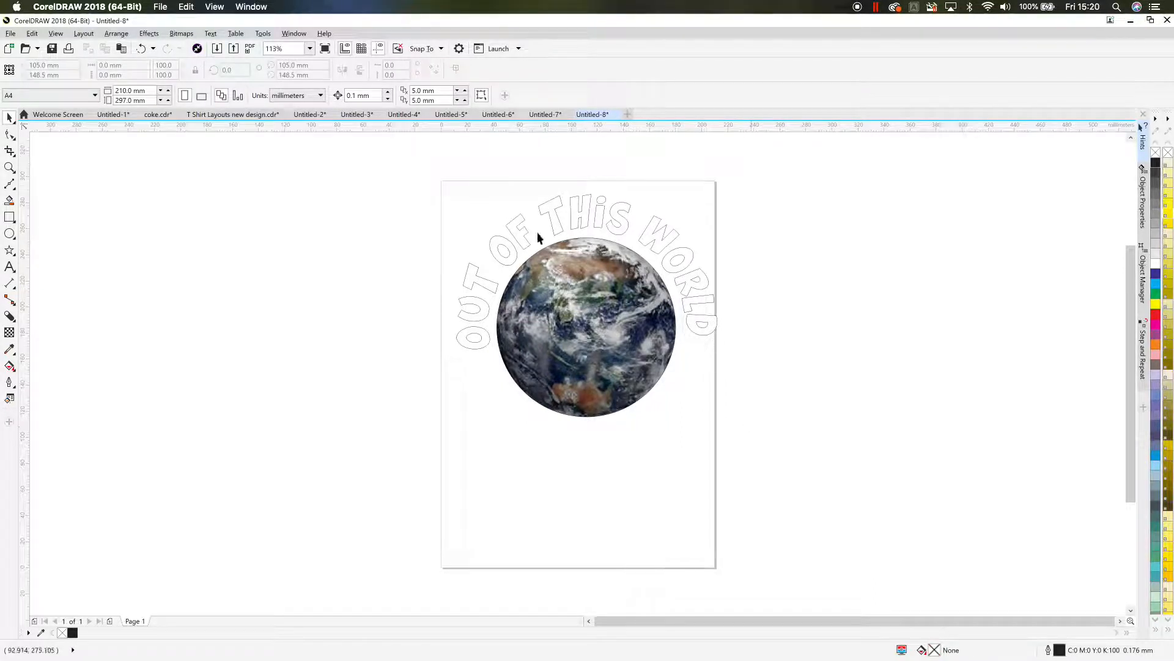
{"action": "left_click", "coordinate": [480, 318]}
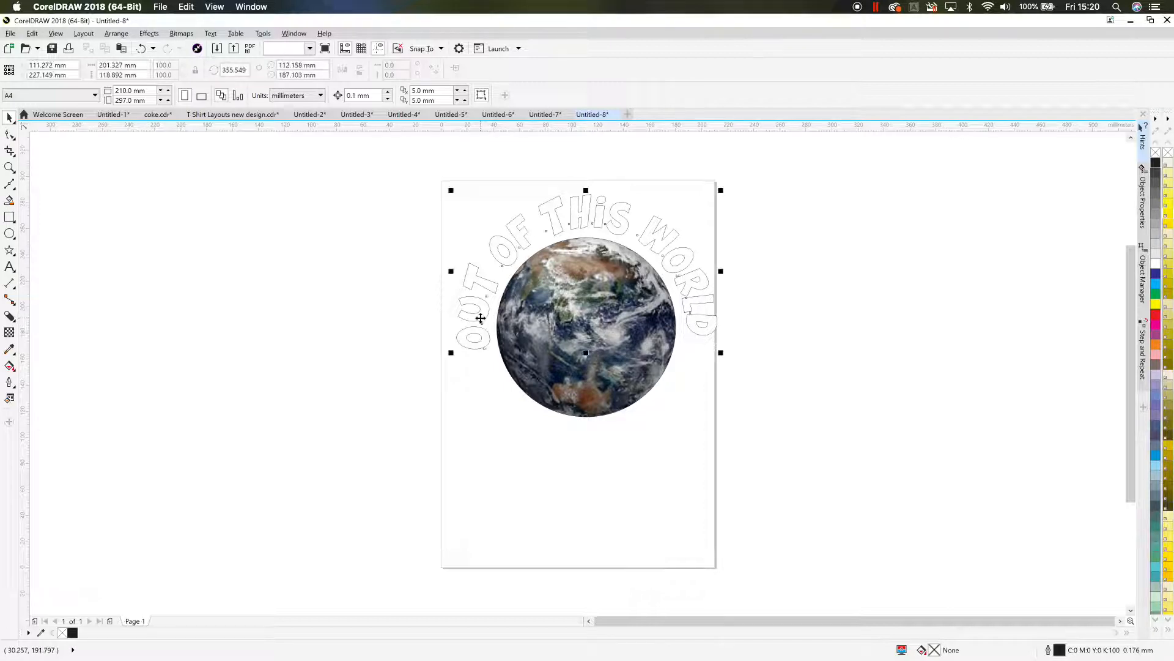
{"action": "left_click", "coordinate": [403, 185]}
{"action": "left_click_drag", "start_coordinate": [406, 164], "coordinate": [820, 465]}
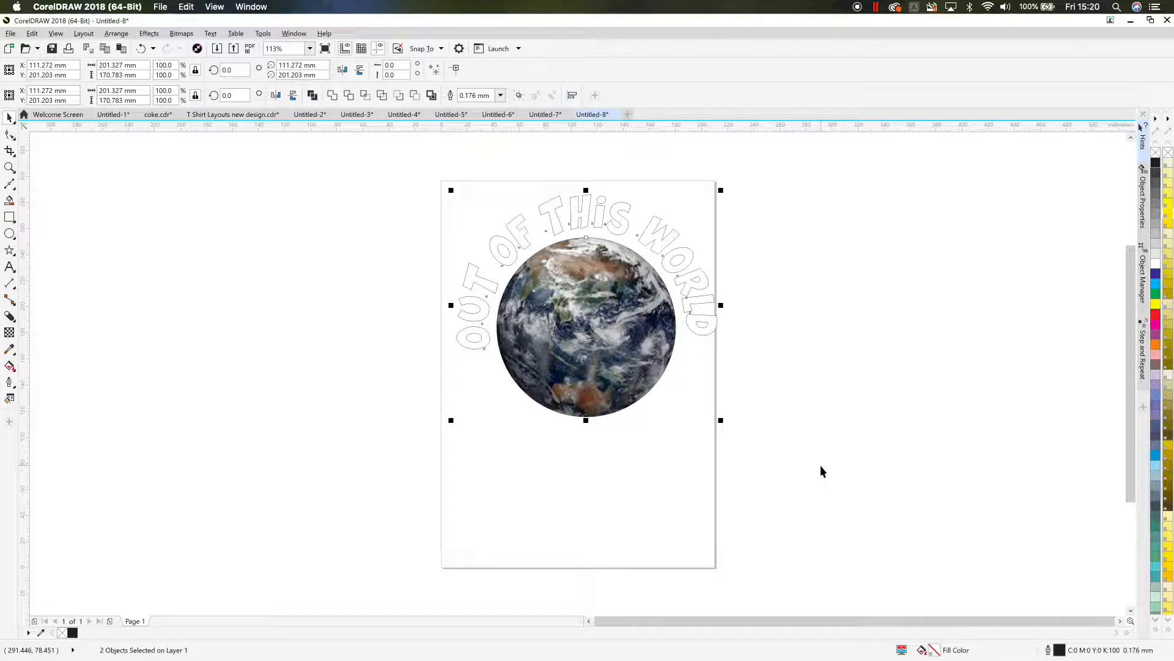
{"action": "left_click", "coordinate": [362, 374]}
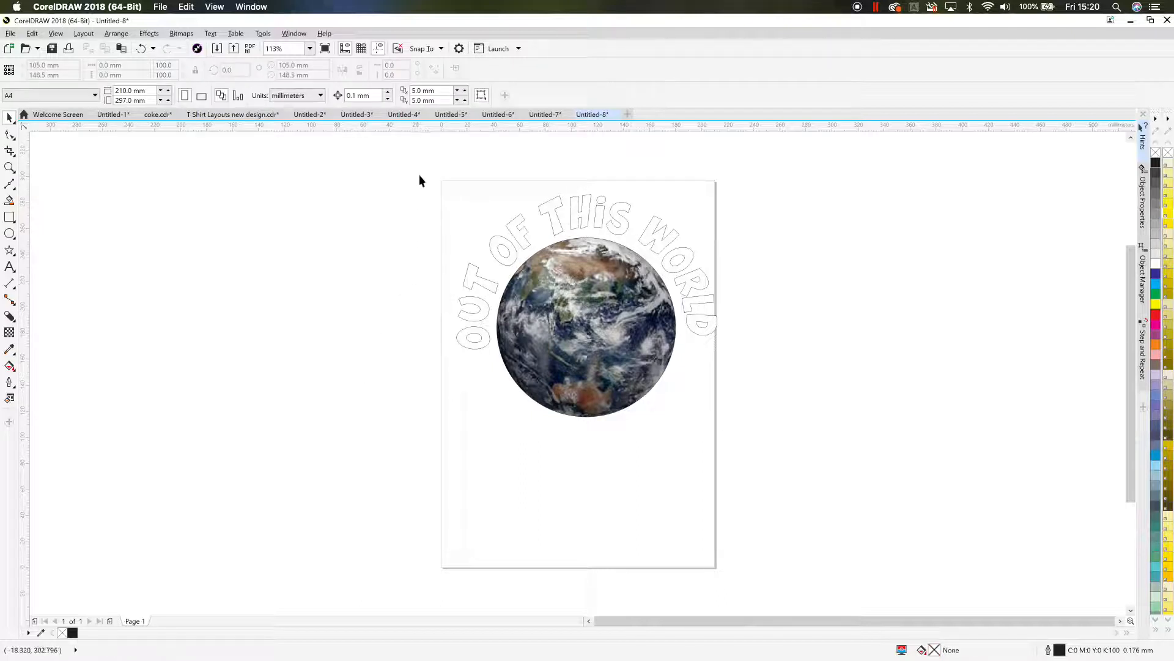
{"action": "left_click_drag", "start_coordinate": [418, 174], "coordinate": [739, 439]}
{"action": "left_click", "coordinate": [357, 279]}
{"action": "left_click_drag", "start_coordinate": [382, 167], "coordinate": [751, 431]}
{"action": "left_click", "coordinate": [438, 438]}
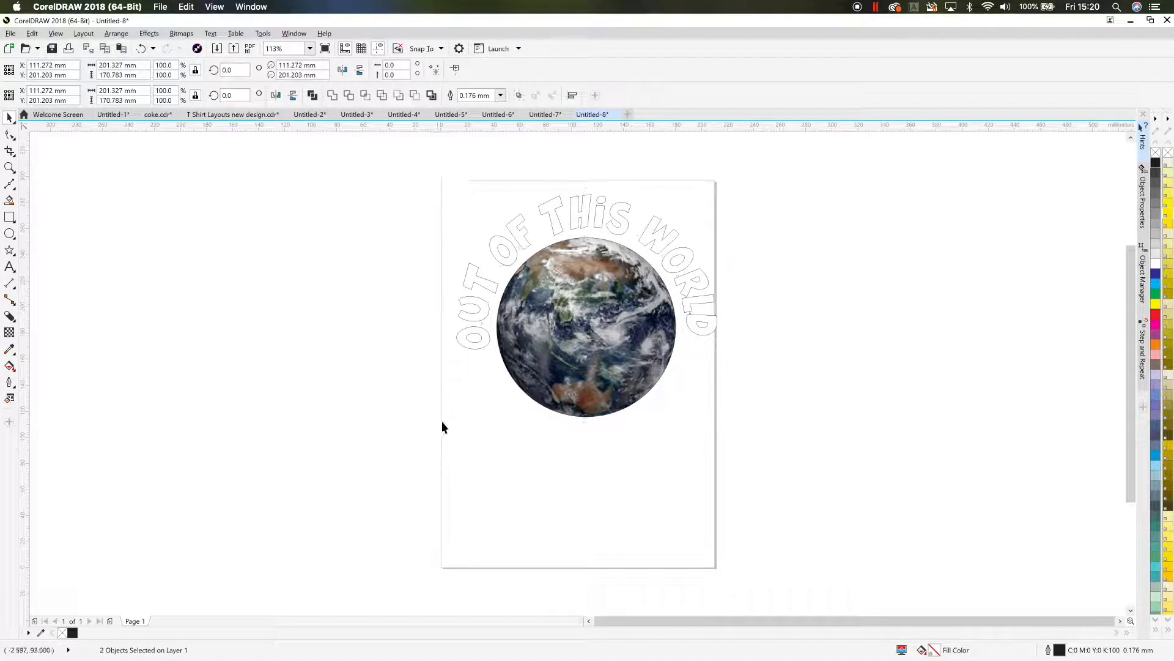
{"action": "left_click", "coordinate": [471, 338]}
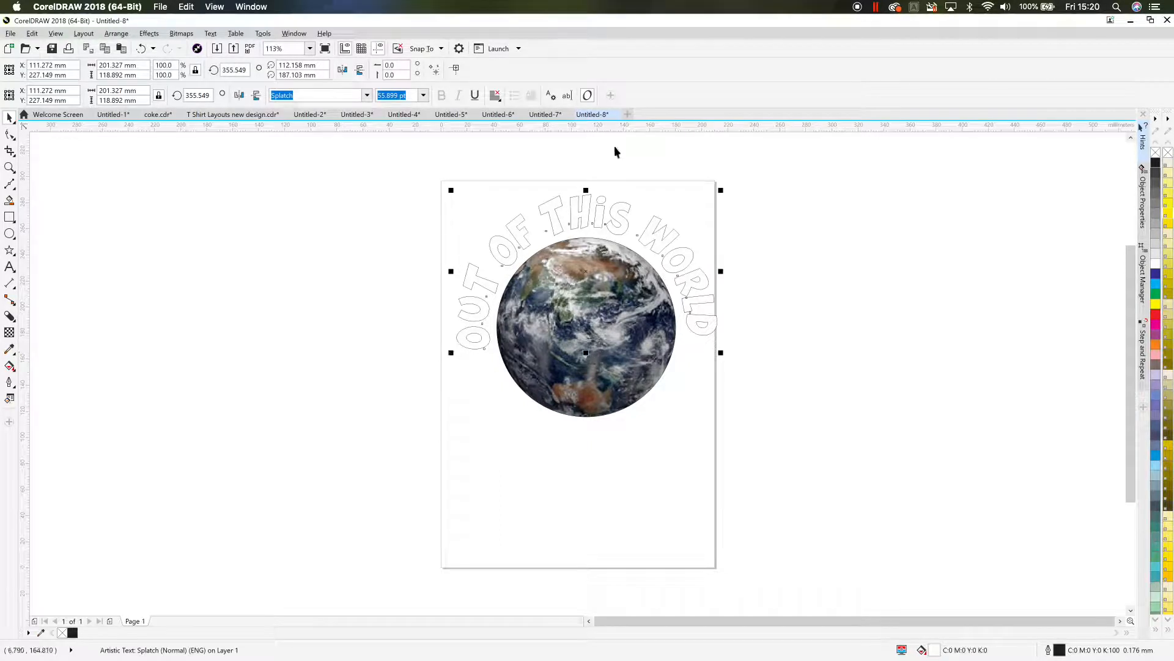
{"action": "left_click", "coordinate": [621, 269], "text": "shift"}
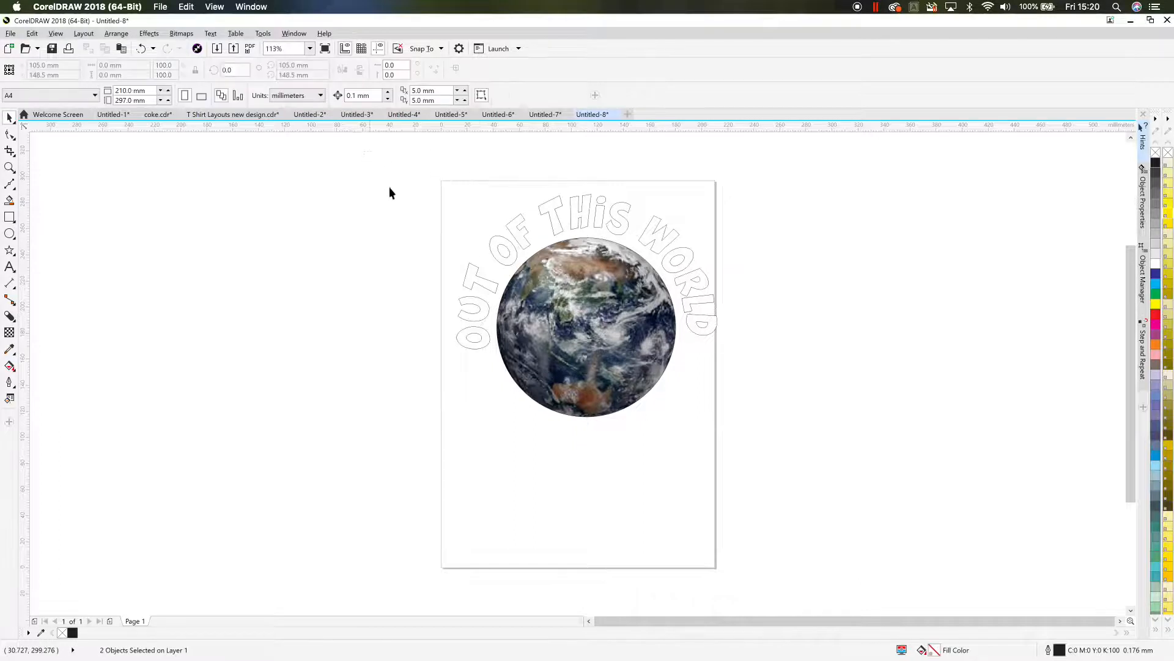
- Set the outline colour of the curved text and globe to the CutContour spot colour from the Roland VersaWorks palette
{"action": "left_click_drag", "start_coordinate": [366, 151], "coordinate": [818, 520]}
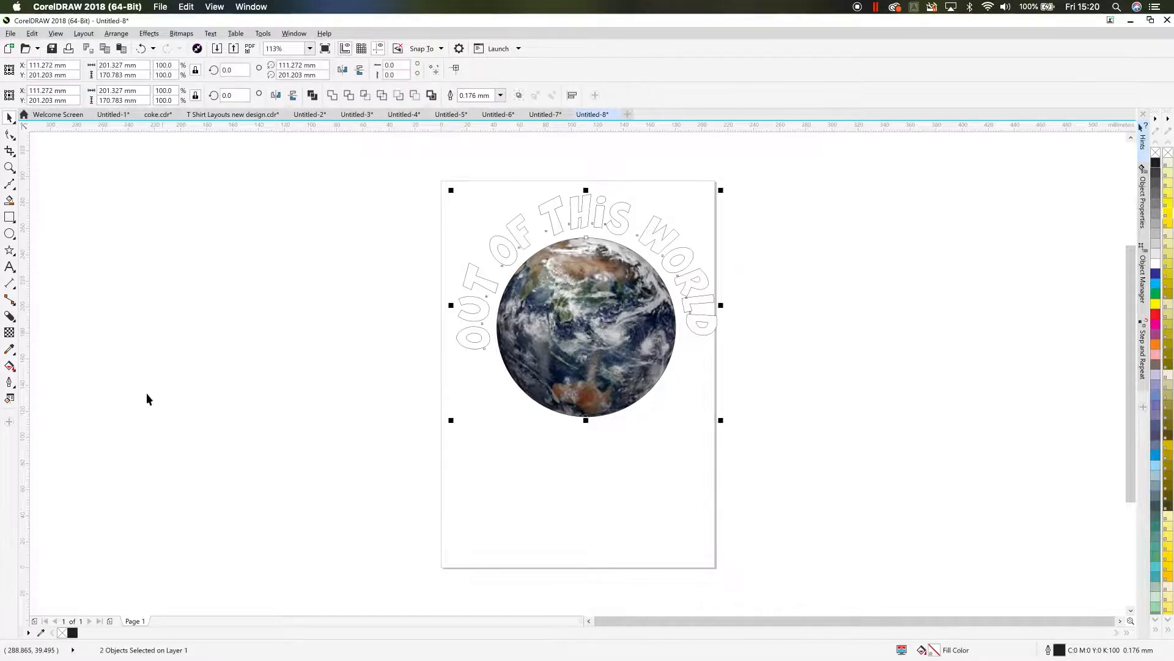
{"action": "left_click", "coordinate": [14, 387]}
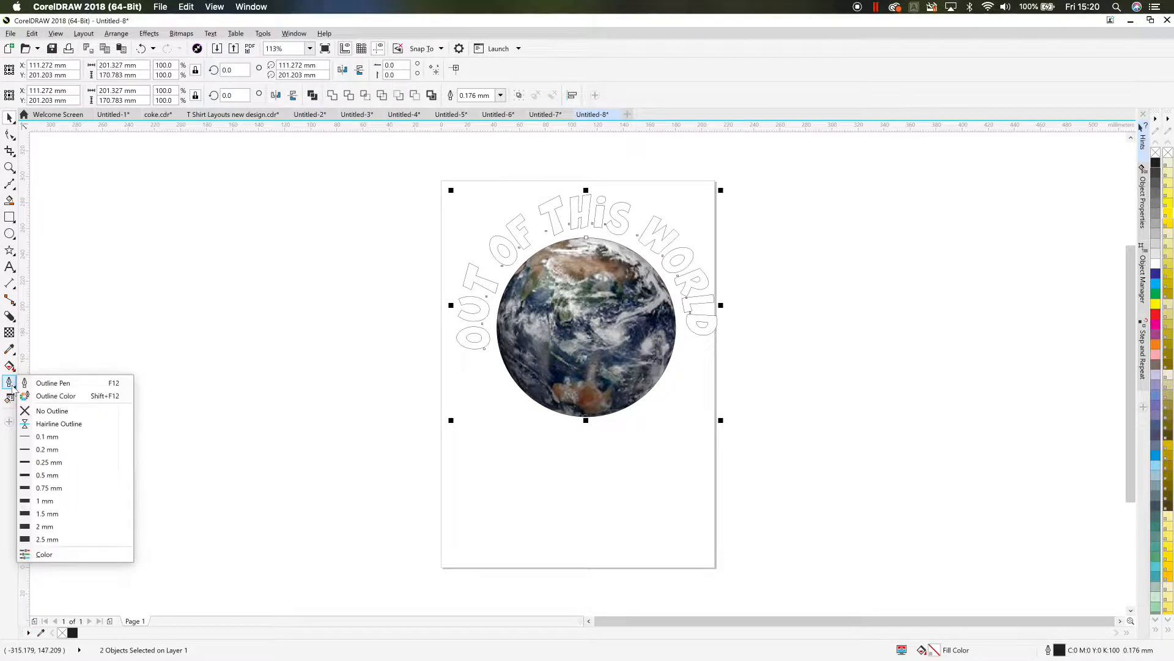
{"action": "left_click", "coordinate": [58, 395]}
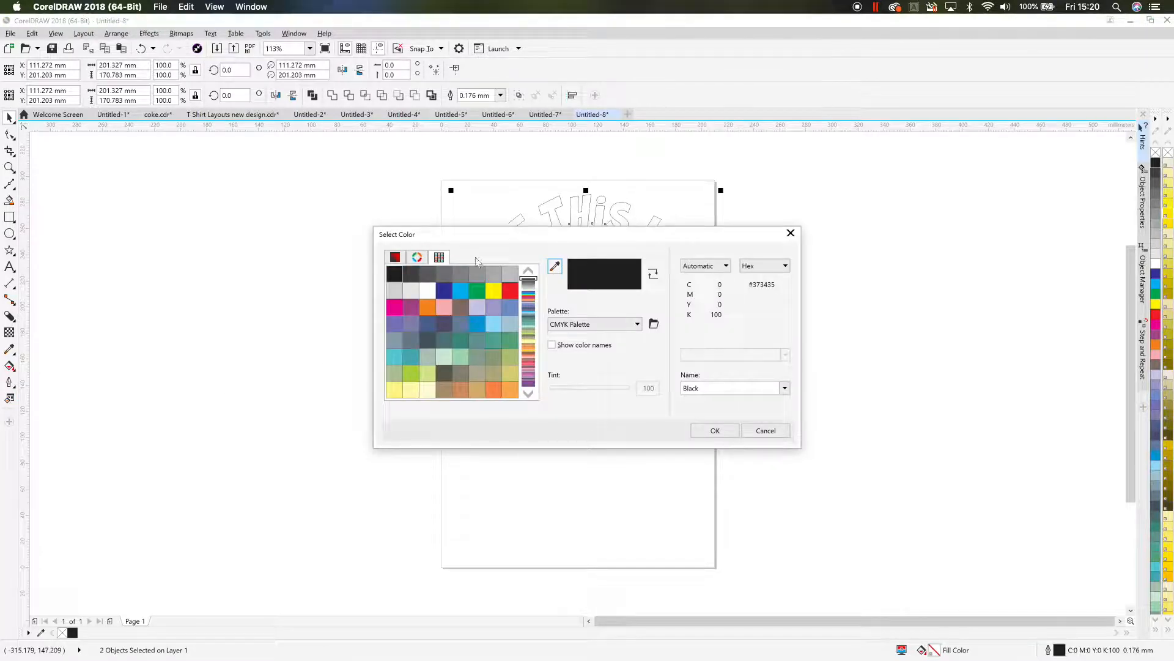
{"action": "left_click", "coordinate": [636, 325]}
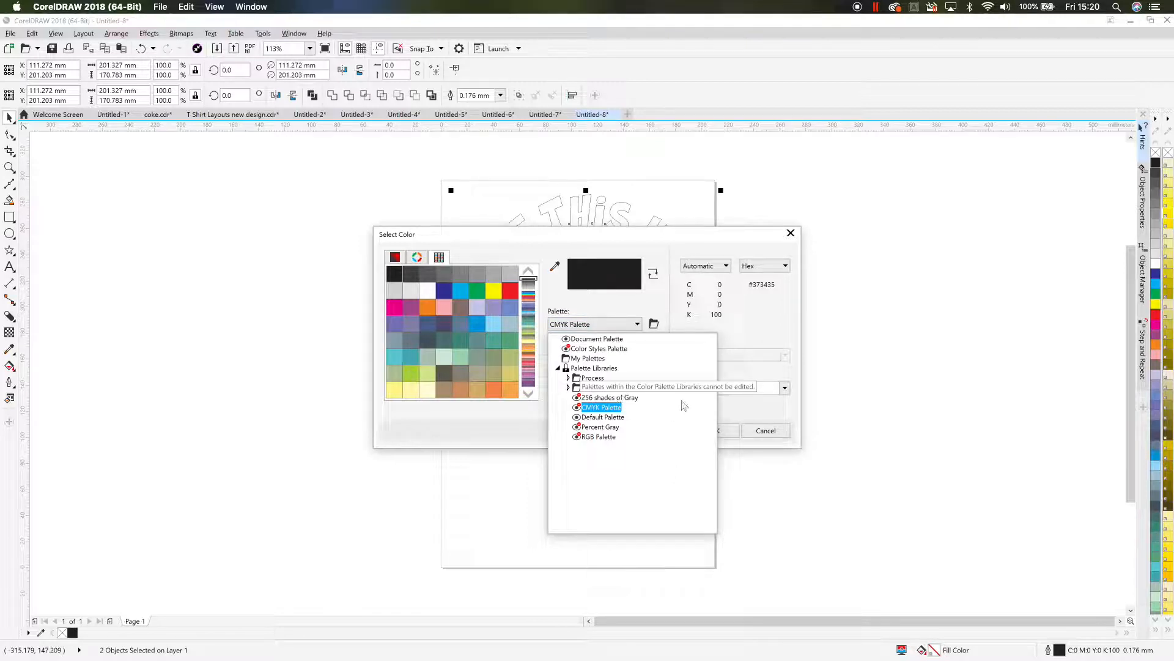
{"action": "left_click", "coordinate": [569, 388]}
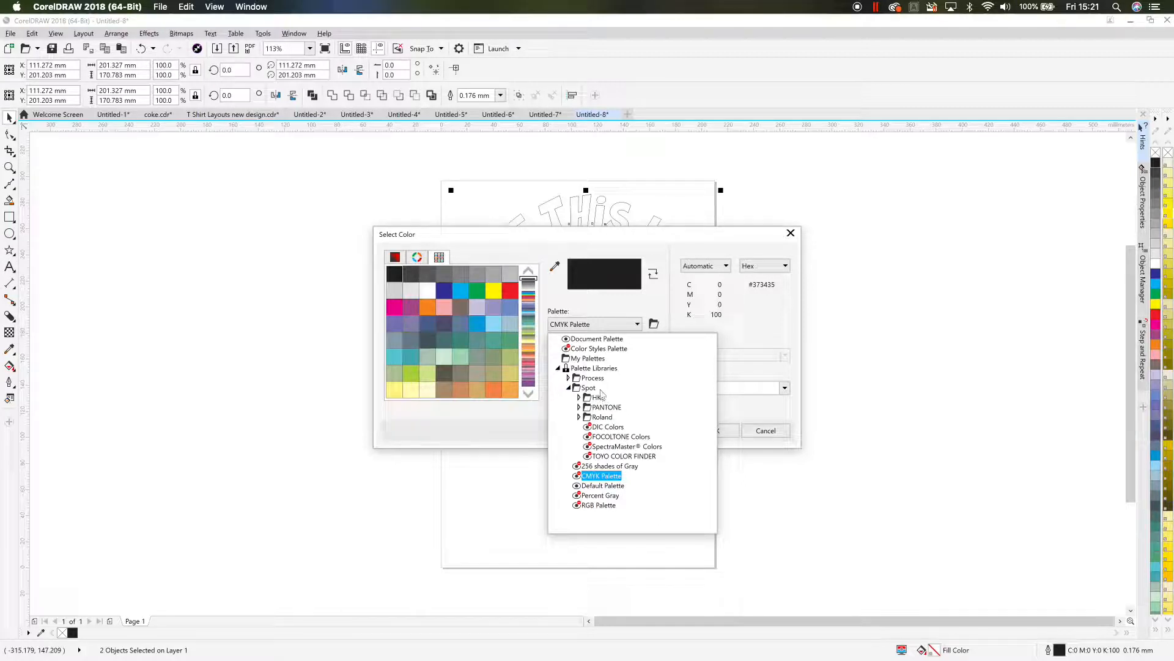
{"action": "left_click", "coordinate": [579, 417]}
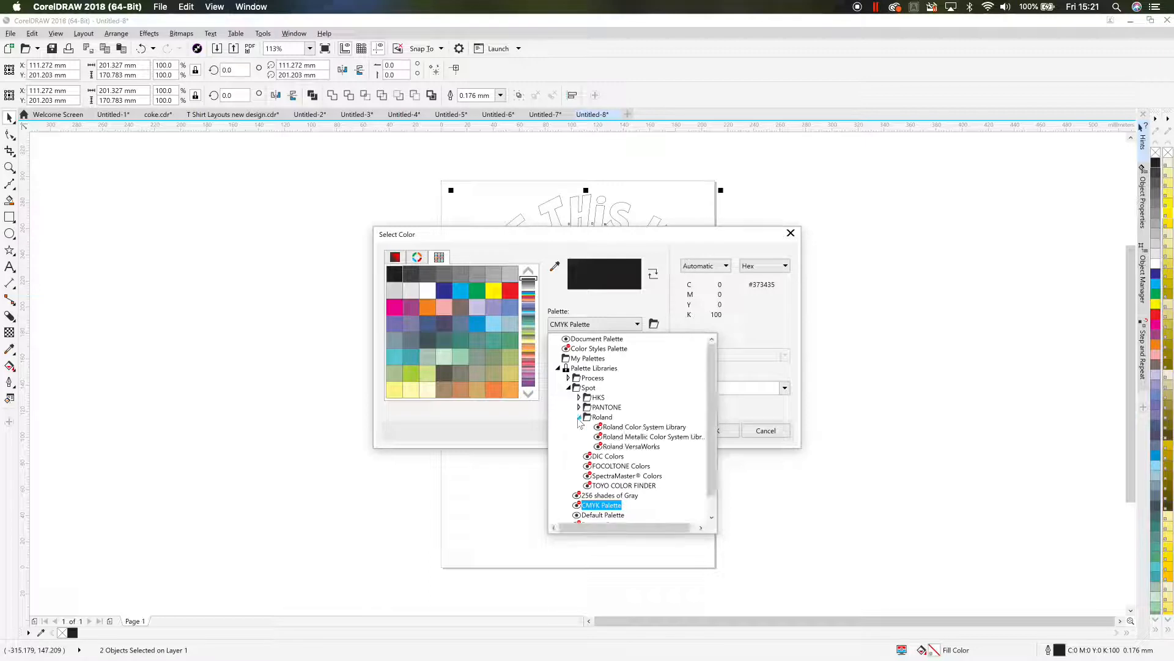
{"action": "left_click", "coordinate": [629, 449]}
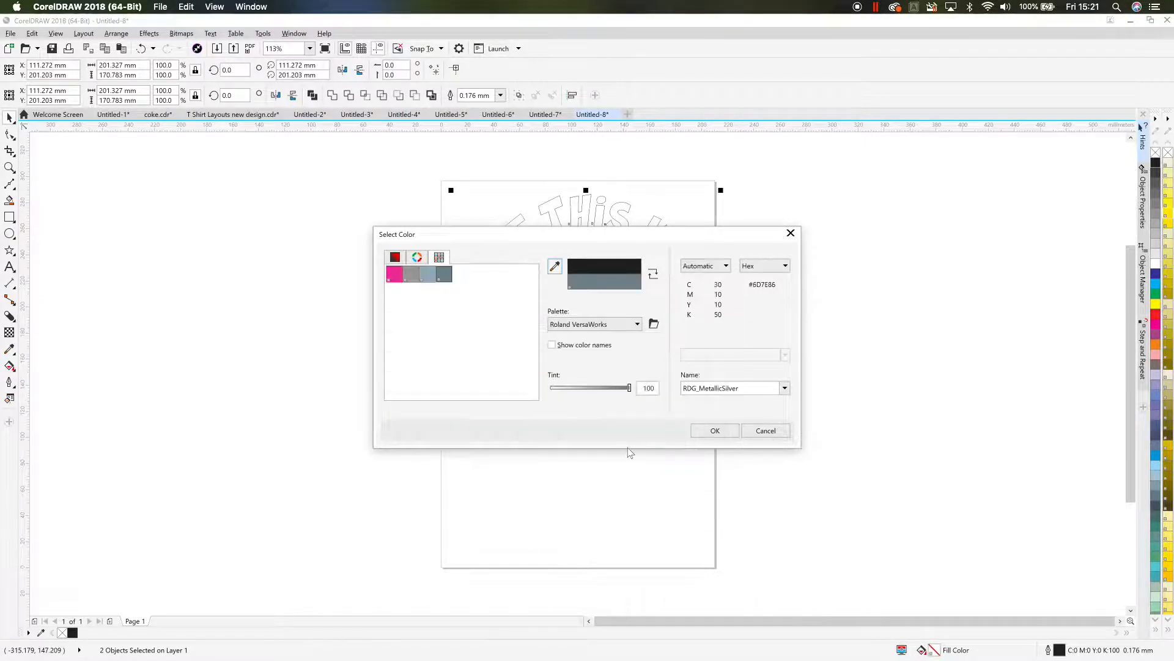
{"action": "left_click", "coordinate": [395, 276]}
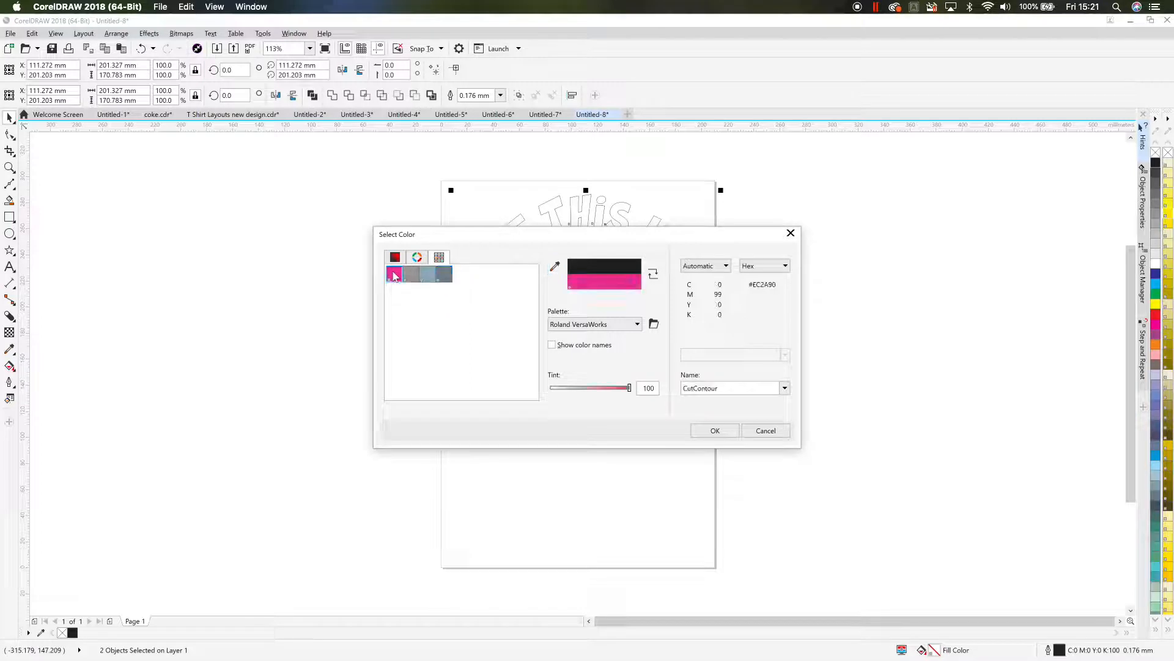
{"action": "left_click", "coordinate": [715, 387]}
{"action": "left_click", "coordinate": [715, 431]}
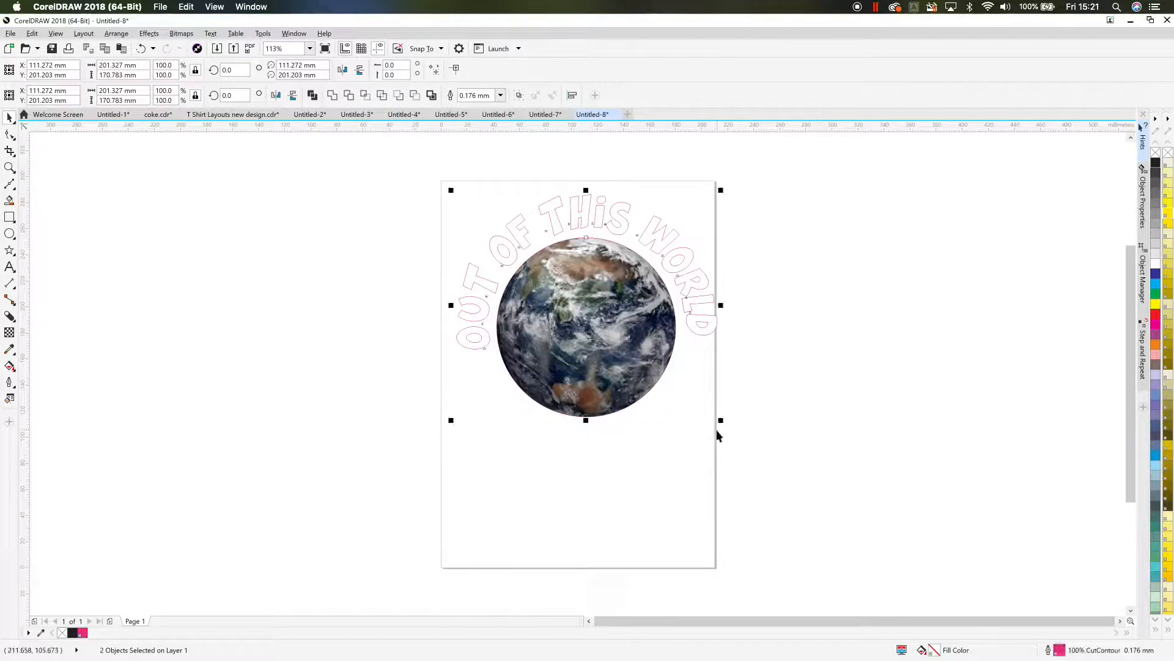
- Reduce the outline width of both the curved text and the globe to Hairline
{"action": "left_click", "coordinate": [713, 429]}
{"action": "left_click_drag", "start_coordinate": [421, 158], "coordinate": [744, 444]}
{"action": "left_click", "coordinate": [10, 383]}
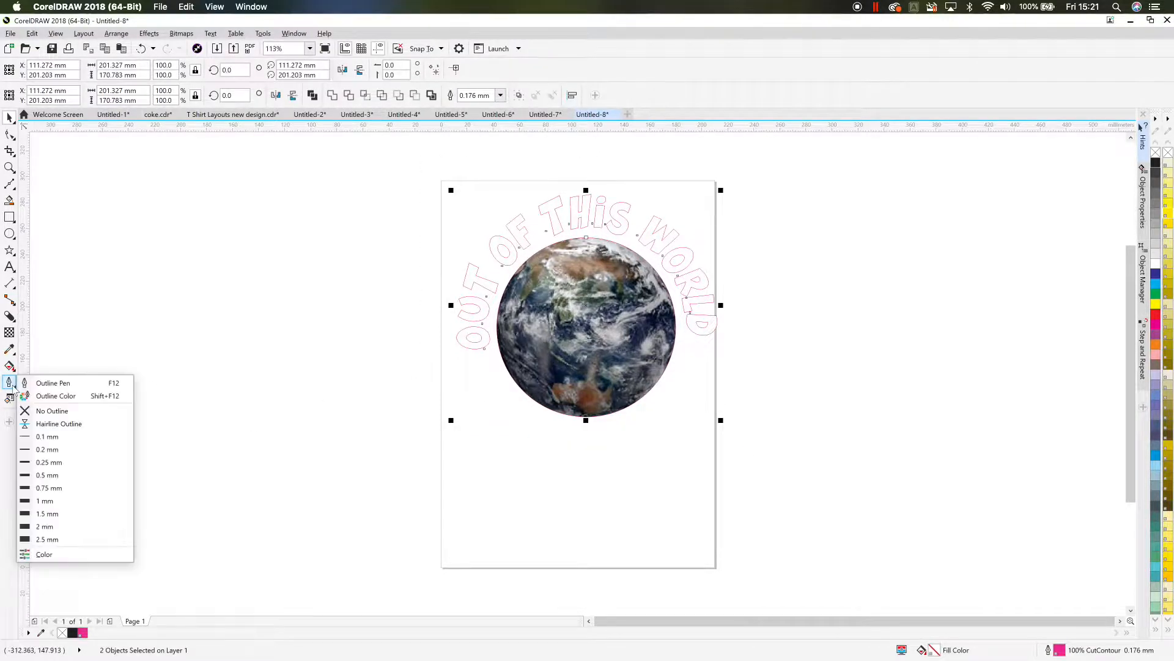
{"action": "left_click", "coordinate": [38, 424]}
{"action": "left_click_drag", "start_coordinate": [406, 171], "coordinate": [728, 450]}
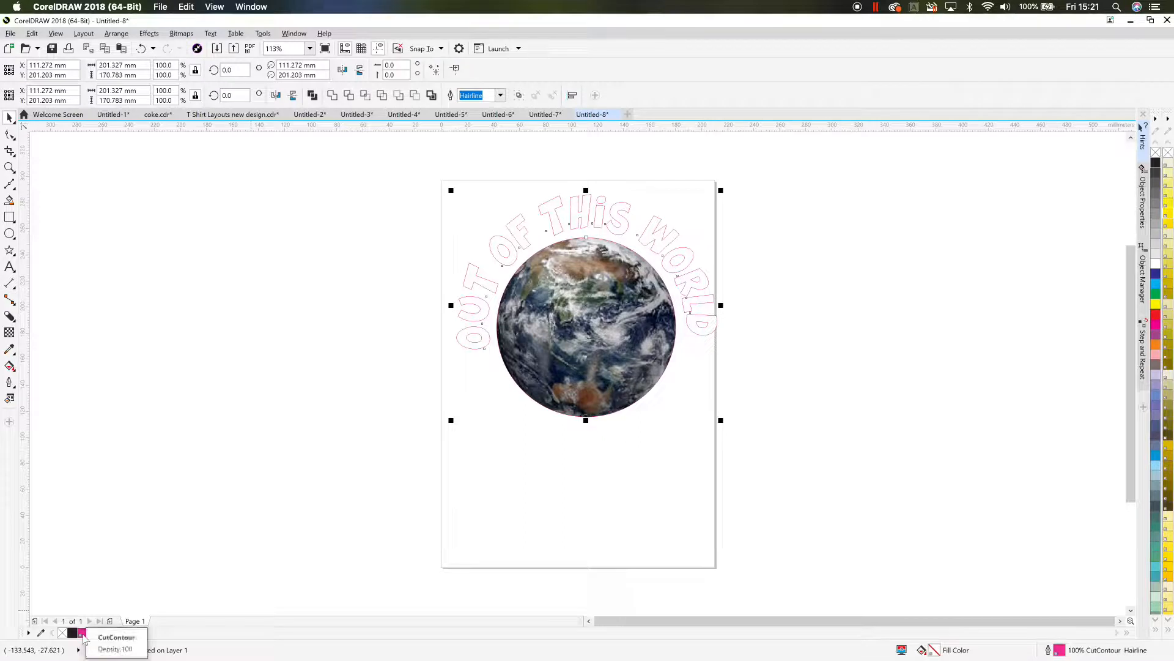
{"action": "left_click", "coordinate": [288, 517]}
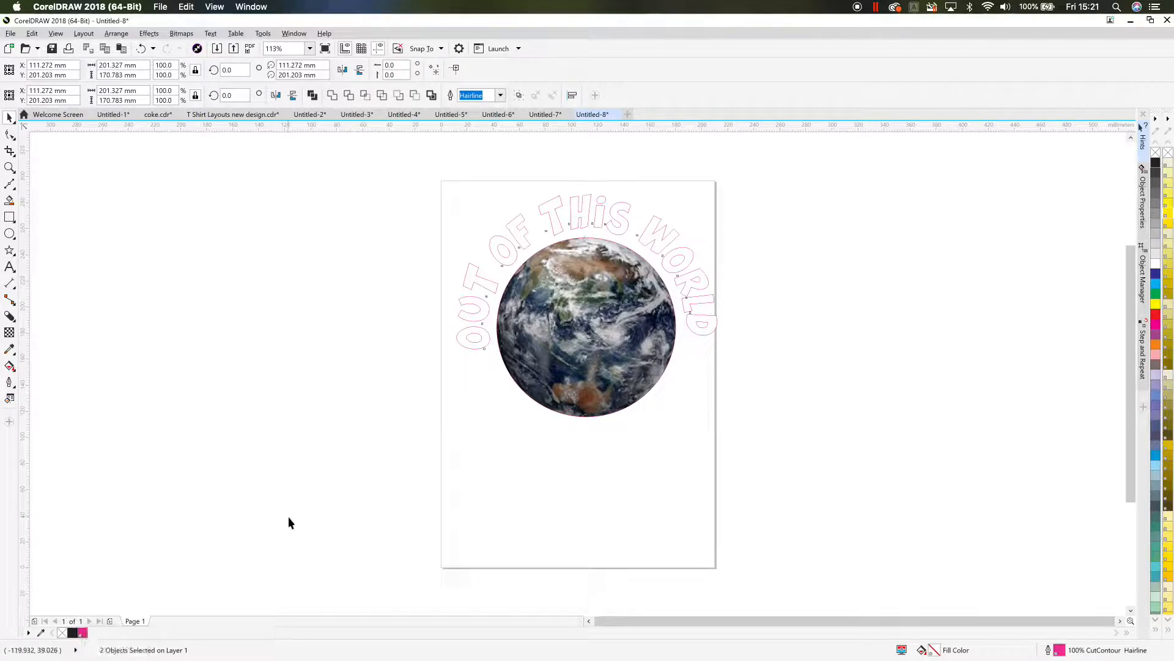
{"action": "left_click_drag", "start_coordinate": [397, 170], "coordinate": [766, 422]}
{"action": "left_click_drag", "start_coordinate": [409, 162], "coordinate": [788, 498]}
{"action": "left_click_drag", "start_coordinate": [778, 438], "coordinate": [776, 437]}
{"action": "left_click", "coordinate": [438, 333]}
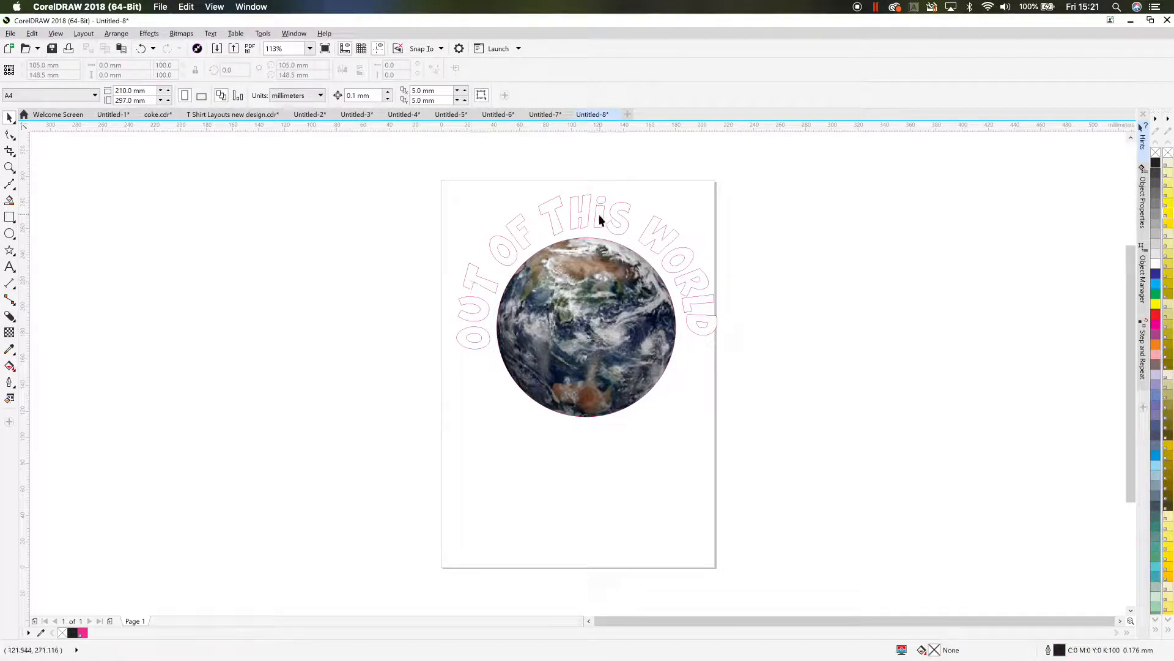
{"action": "left_click_drag", "start_coordinate": [394, 168], "coordinate": [747, 431]}
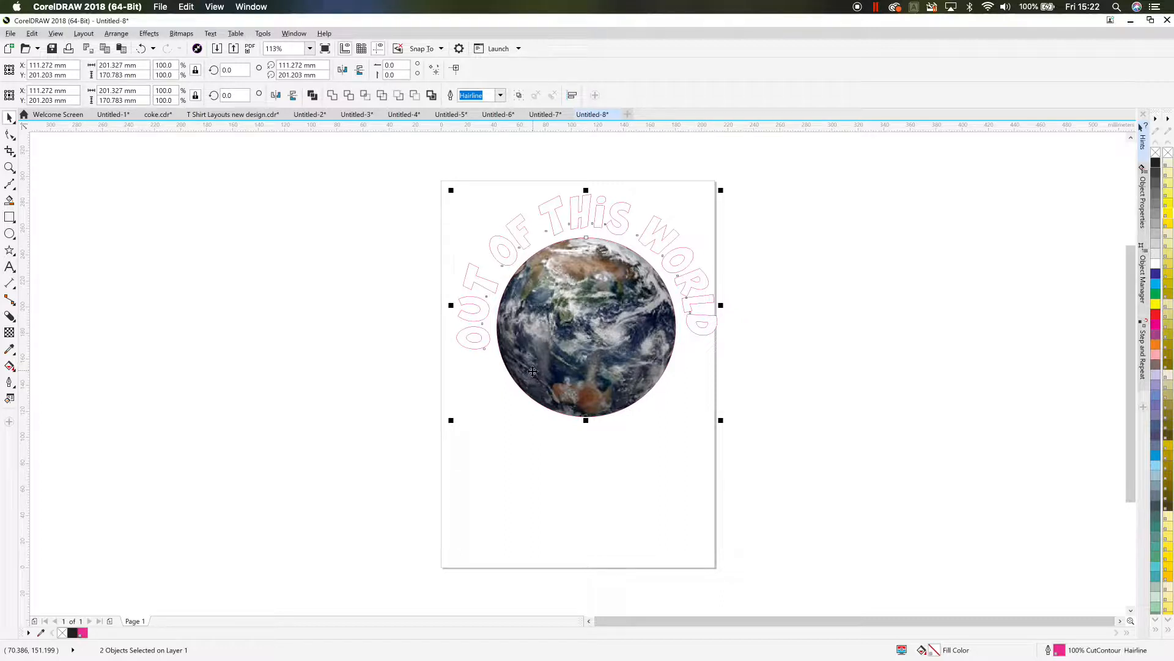
{"action": "left_click_drag", "start_coordinate": [798, 479], "coordinate": [368, 163]}
{"action": "left_click", "coordinate": [270, 161]}
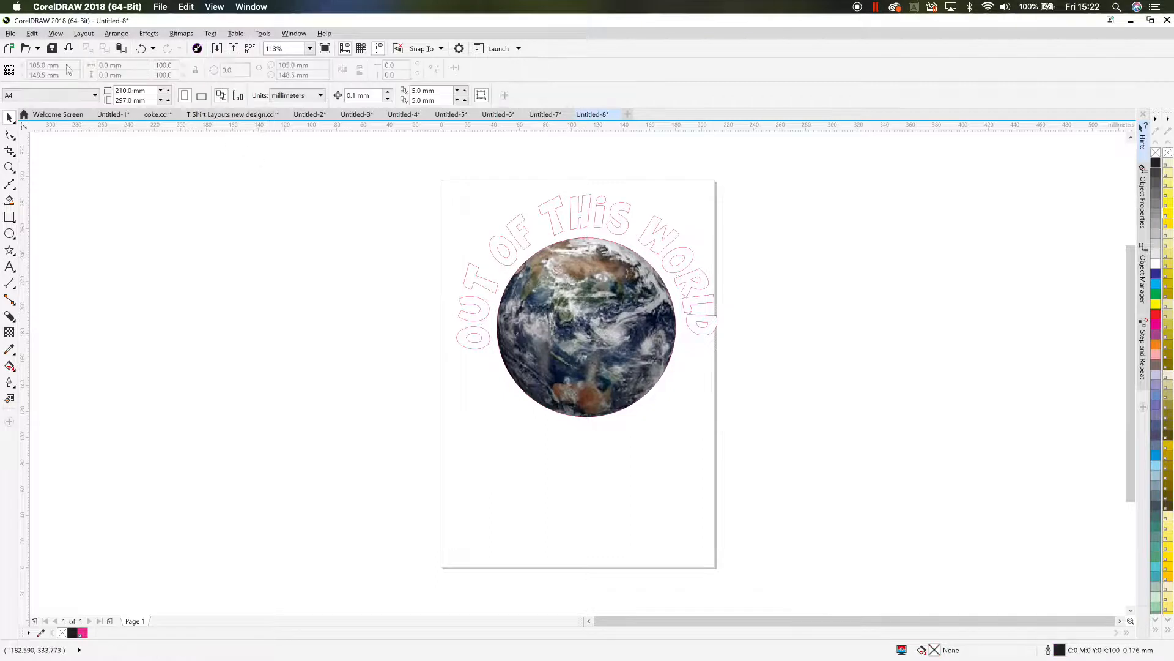
- Export the design in EPS - Encapsulated PostScript format under the file name Cut Space Design
{"action": "left_click", "coordinate": [10, 33]}
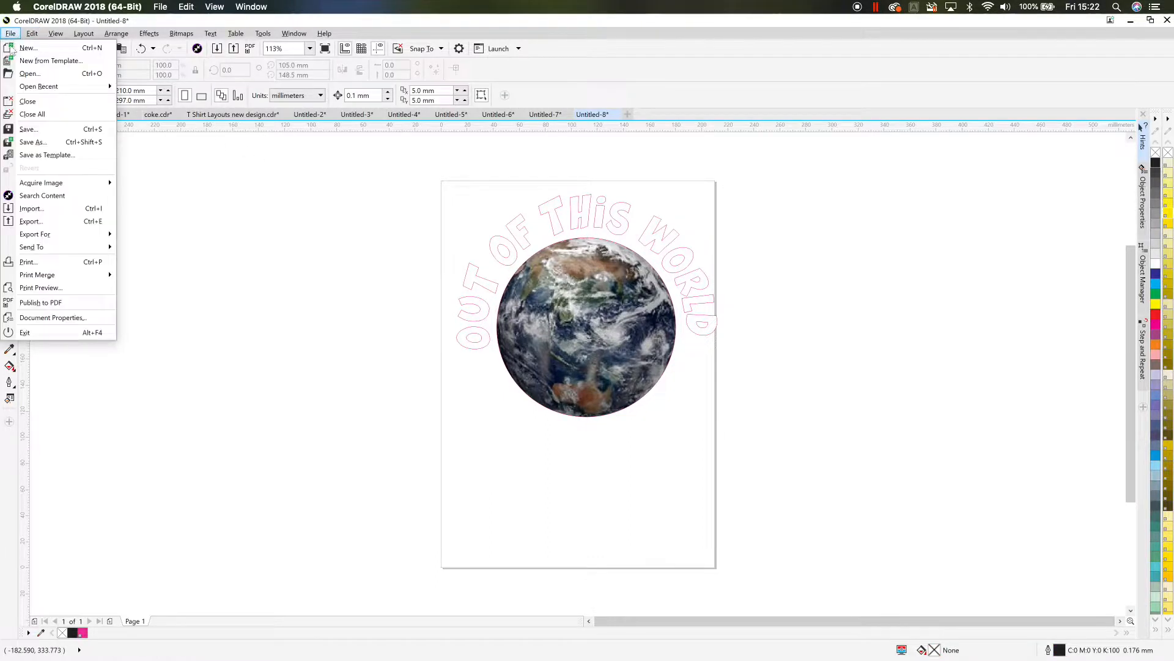
{"action": "left_click", "coordinate": [46, 222]}
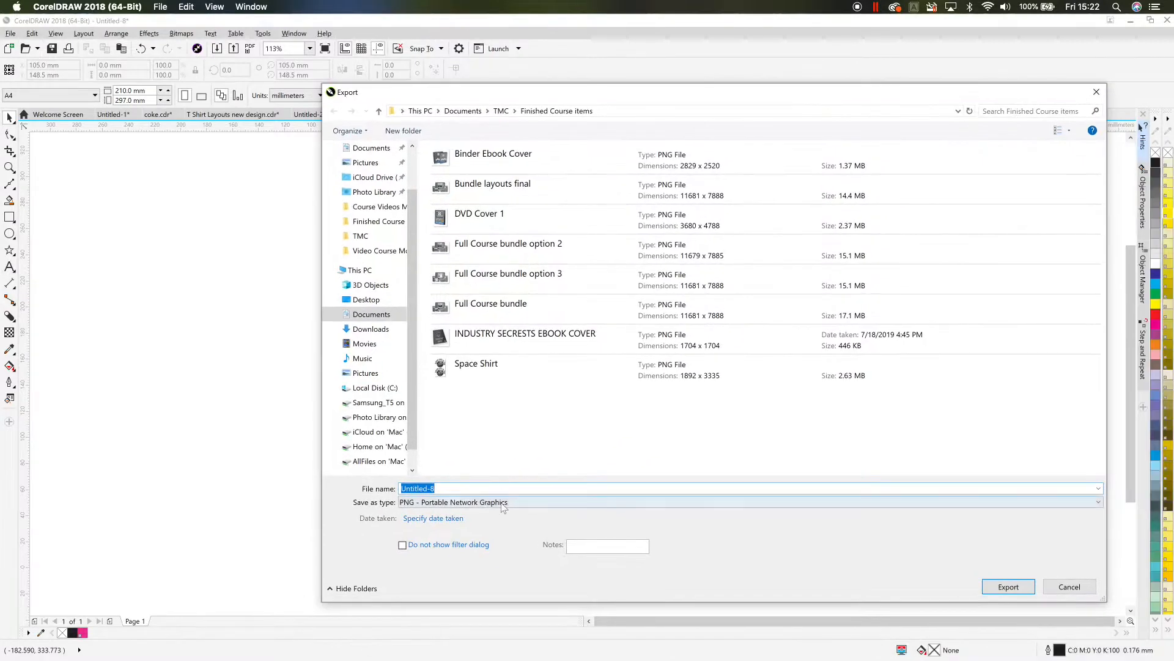
{"action": "left_click", "coordinate": [505, 502]}
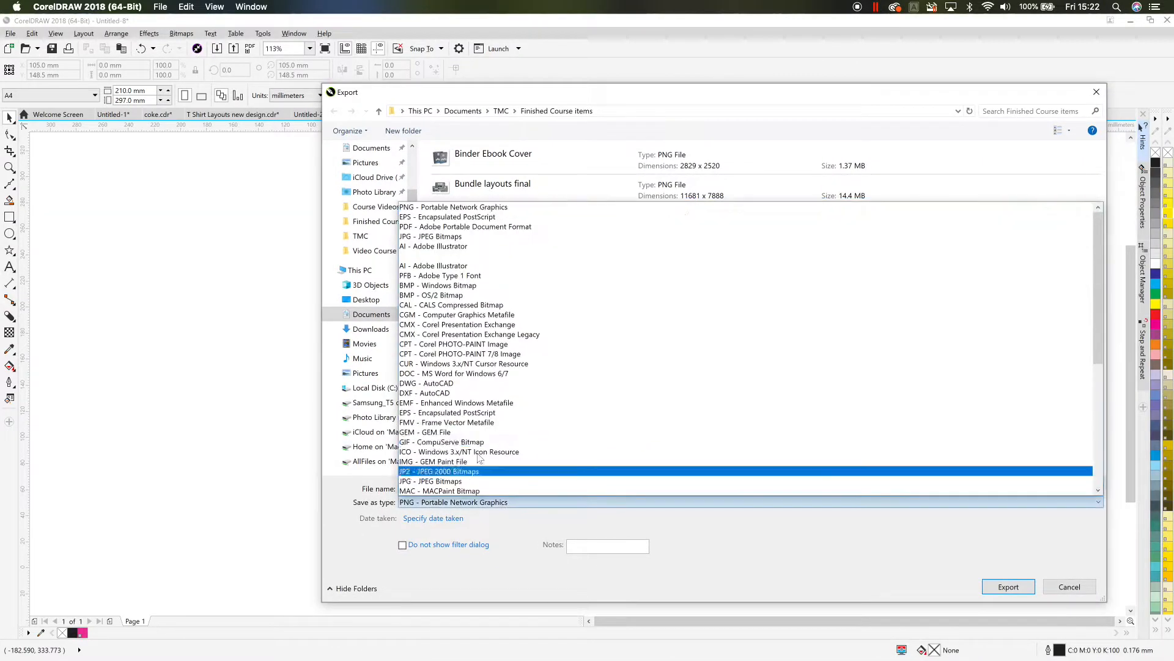
{"action": "left_click", "coordinate": [436, 218]}
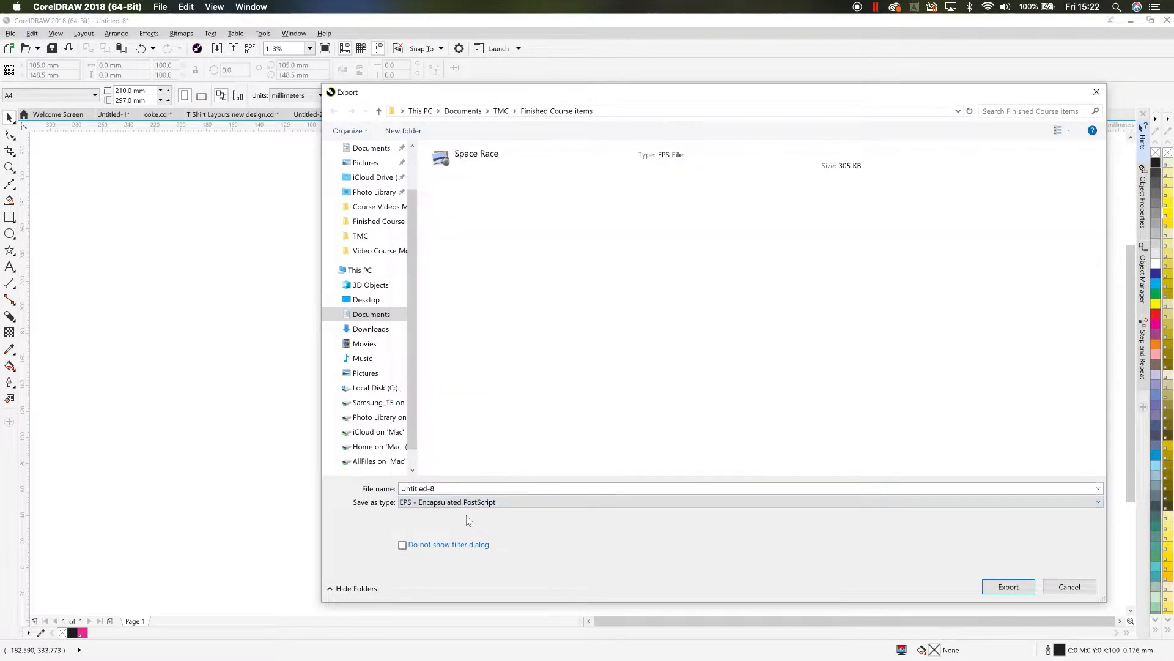
{"action": "double_click", "coordinate": [462, 489]}
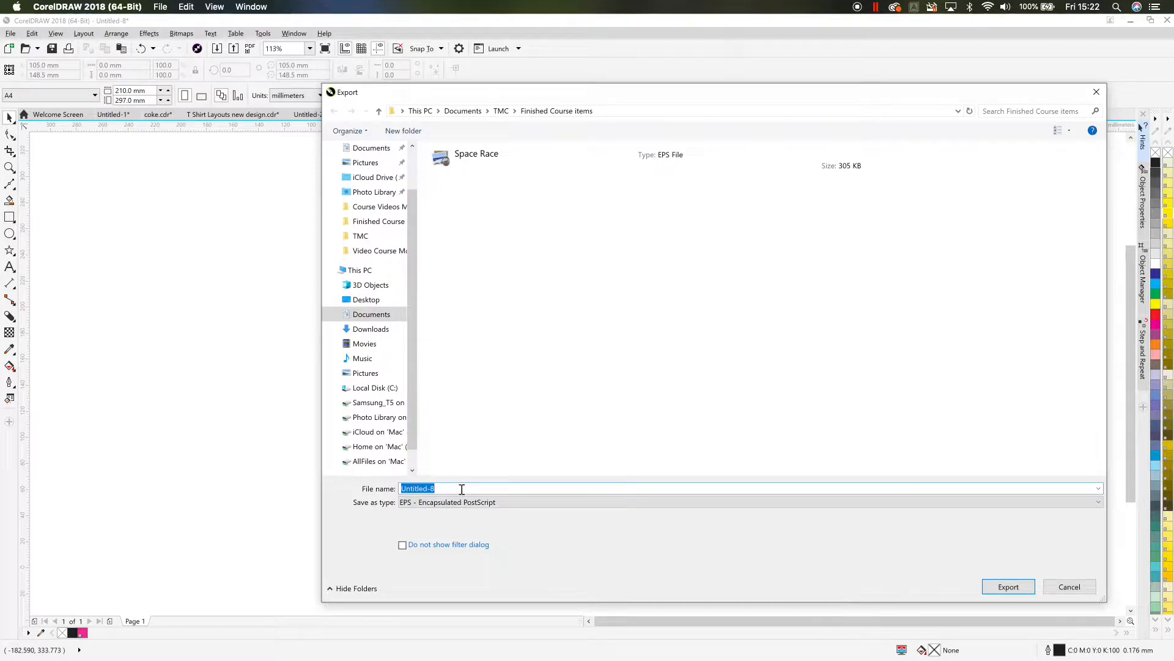
{"action": "type", "text": "Cut Space Design"}
{"action": "key", "text": "Return"}
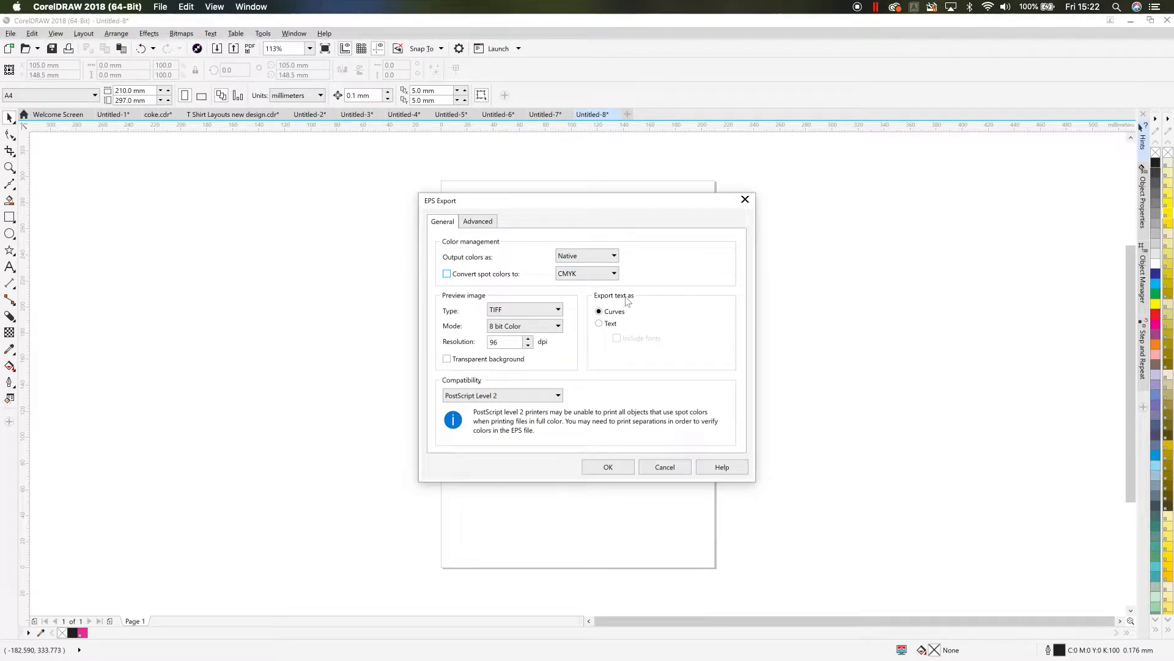
- Choose to export the text as curves, check the advanced EPS options and complete the export
{"action": "left_click", "coordinate": [600, 323]}
{"action": "left_click", "coordinate": [600, 312]}
{"action": "left_click", "coordinate": [600, 323]}
{"action": "left_click", "coordinate": [600, 312]}
{"action": "left_click", "coordinate": [476, 223]}
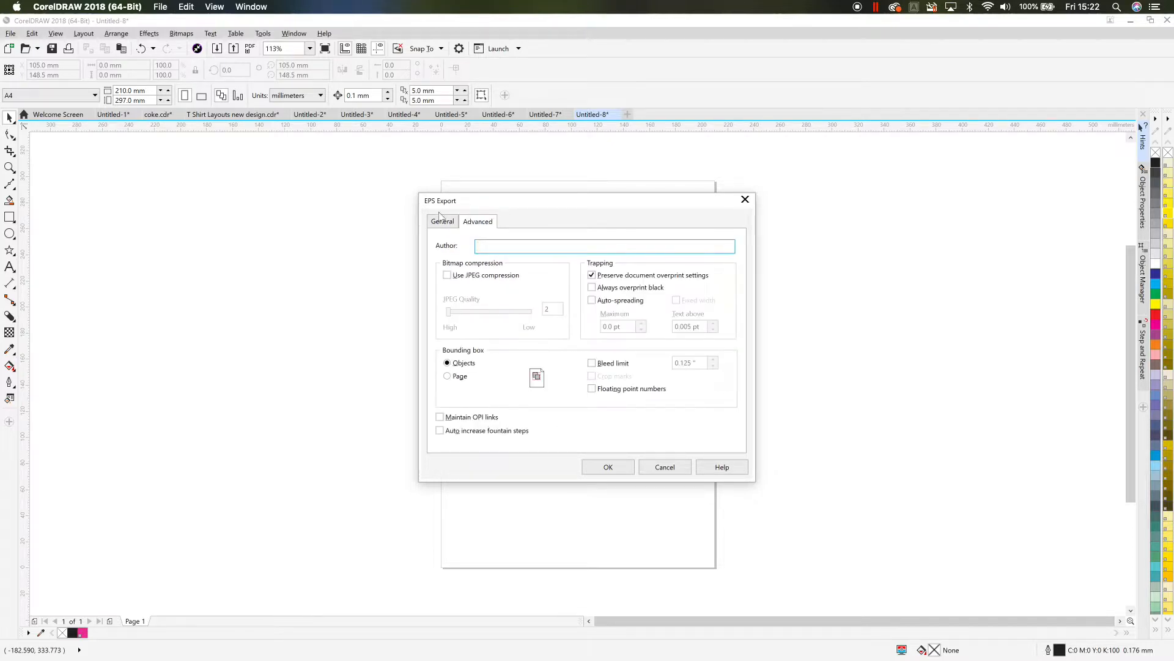
{"action": "left_click", "coordinate": [444, 222]}
{"action": "left_click", "coordinate": [603, 467]}
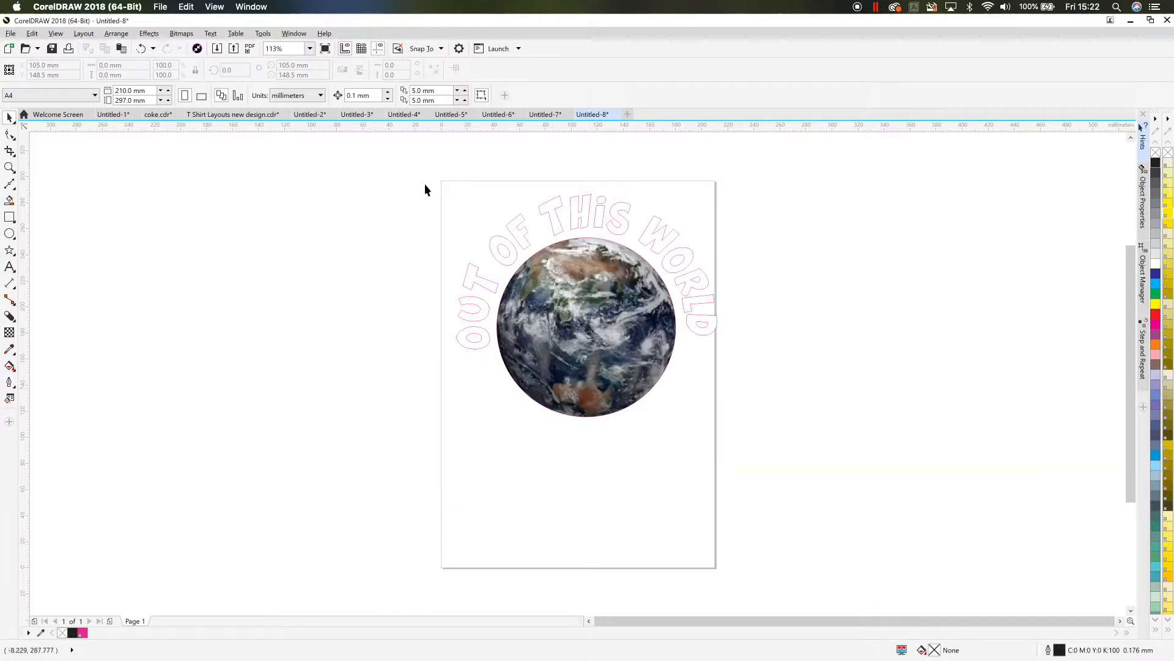
{"action": "left_click_drag", "start_coordinate": [424, 183], "coordinate": [791, 465]}
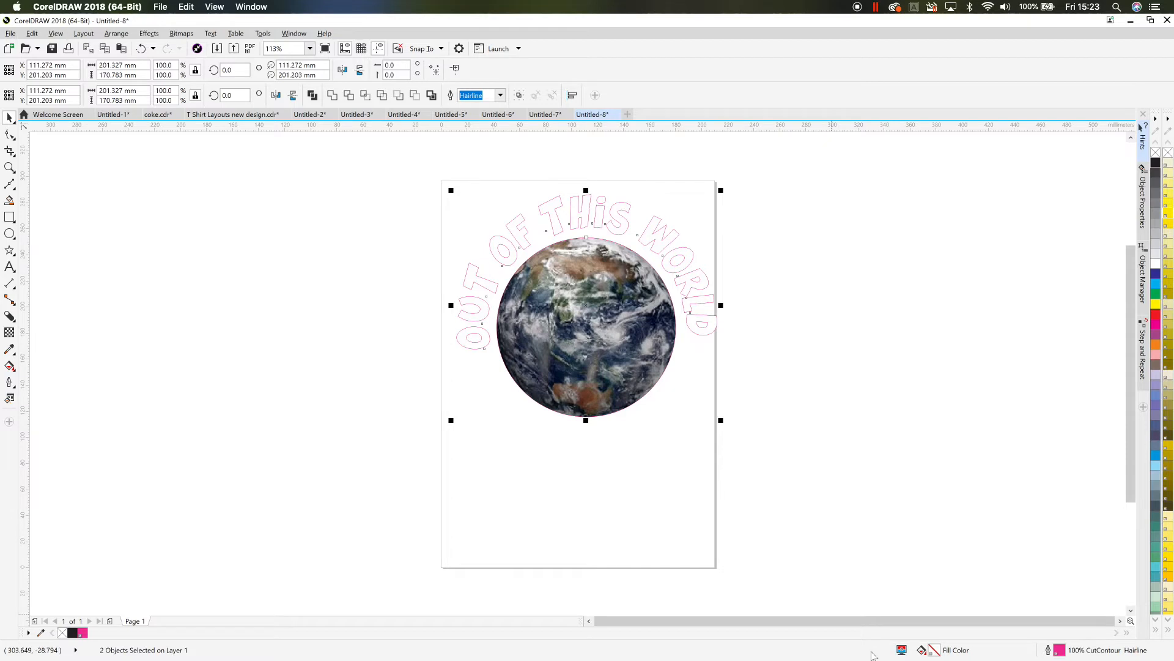
{"action": "left_click", "coordinate": [841, 566]}
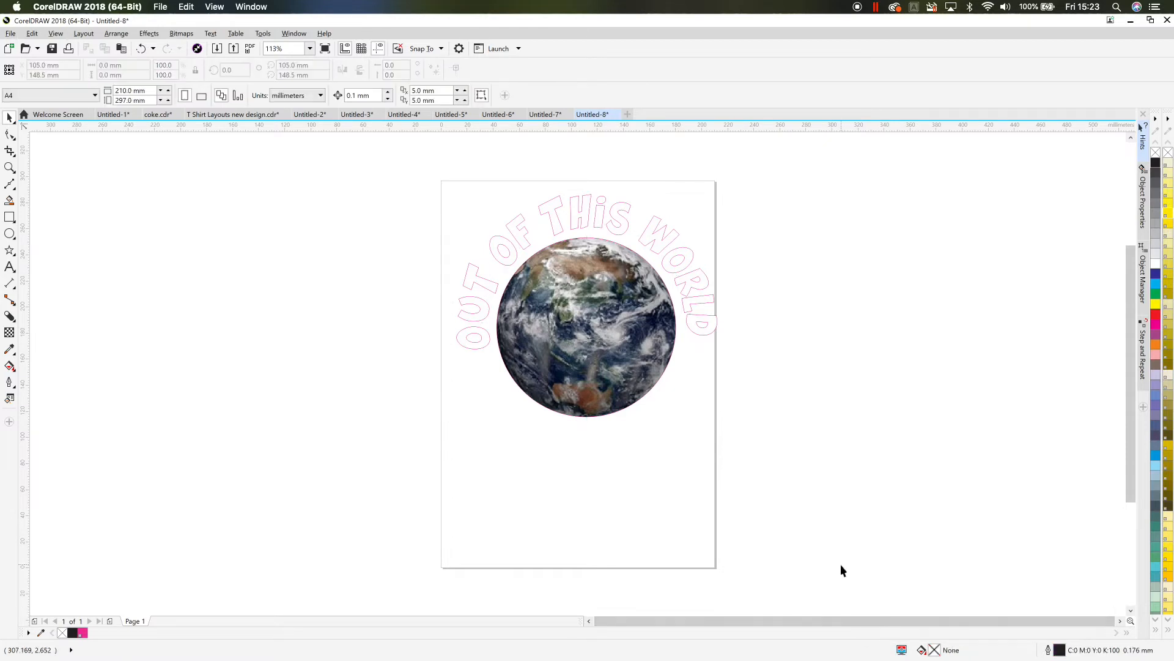